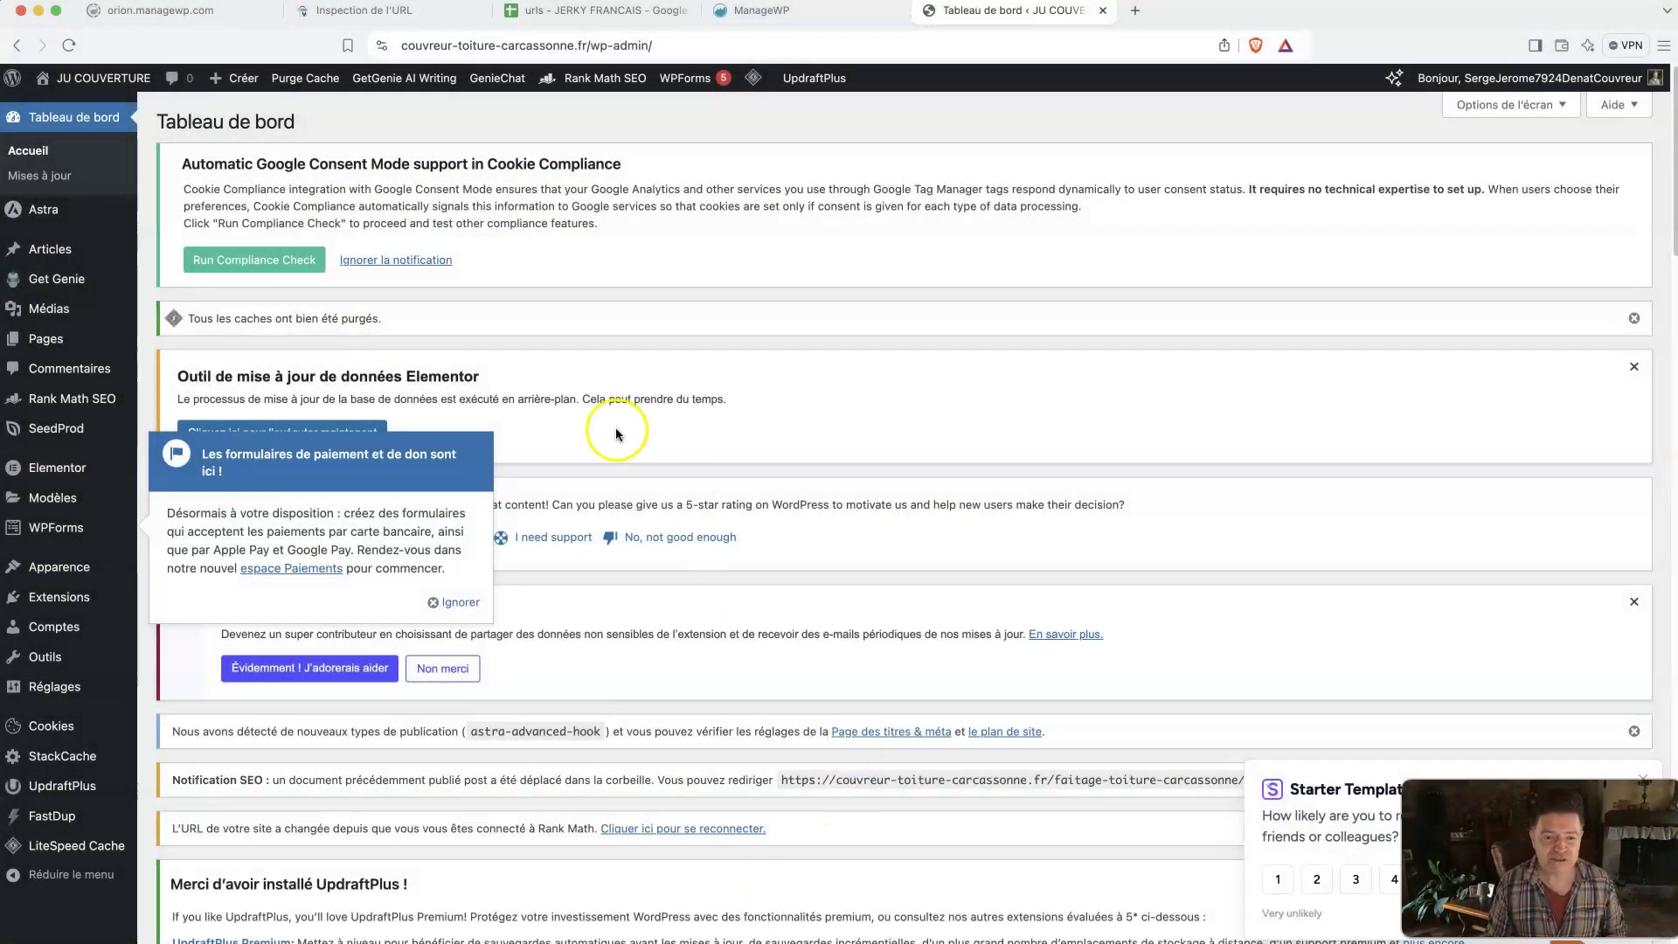
Step: Dismiss the WPForms payment forms notice and open the upload form for adding a plugin as a zip file
left_click(448, 602)
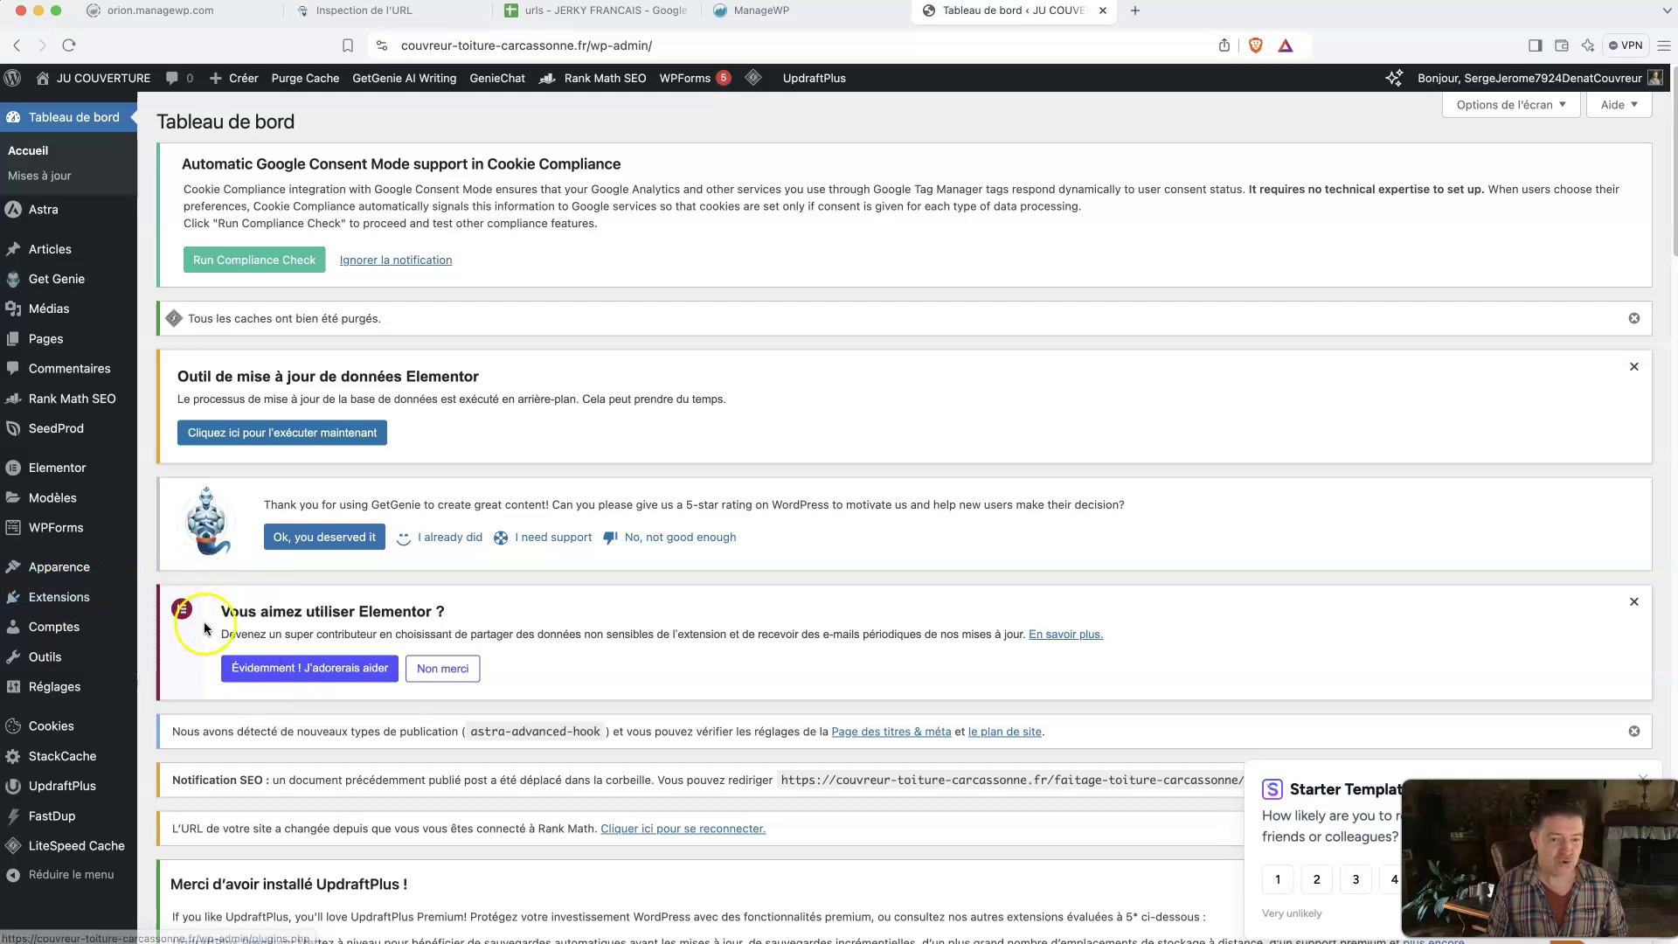
mouse_move(74, 597)
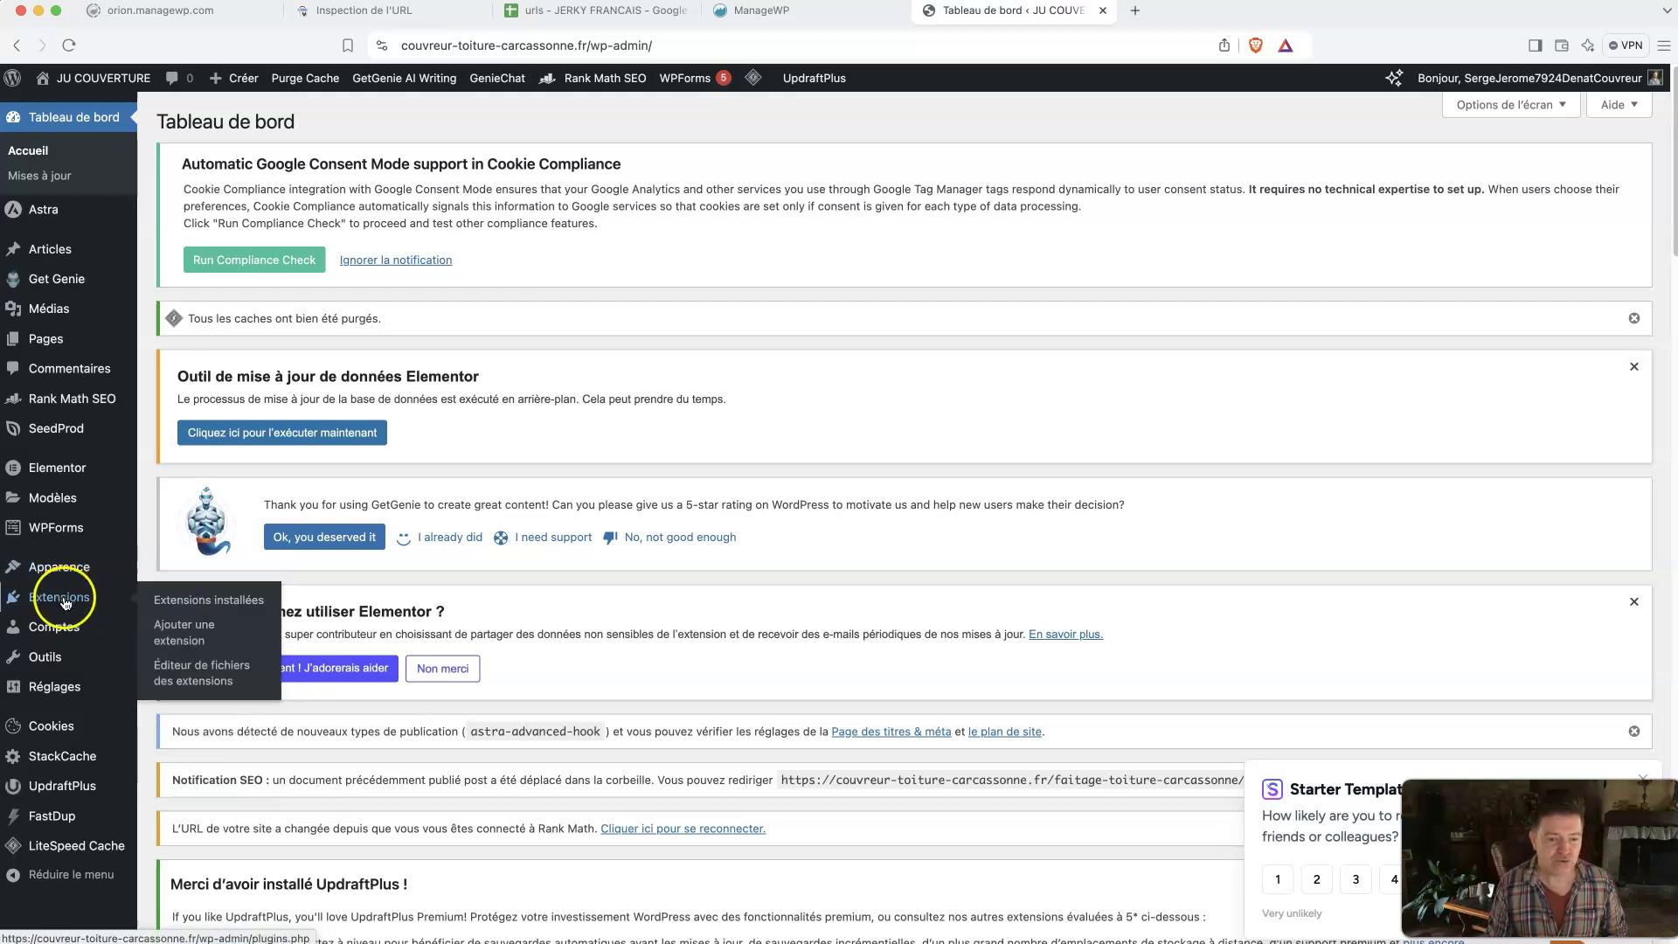
left_click(179, 631)
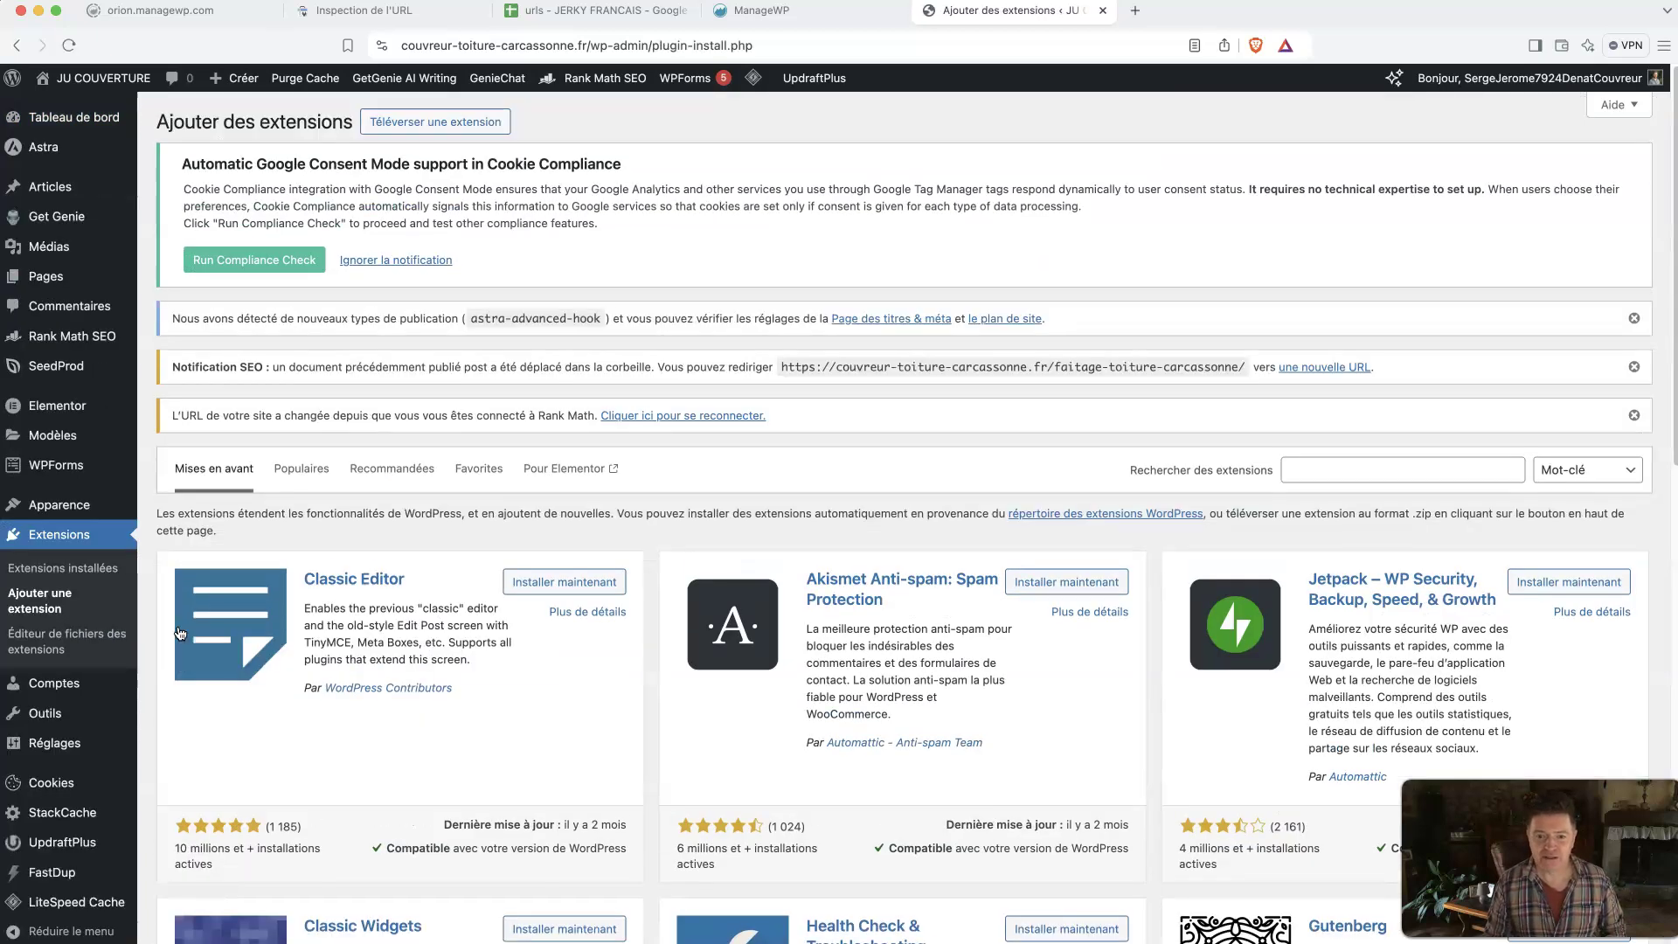
left_click(440, 129)
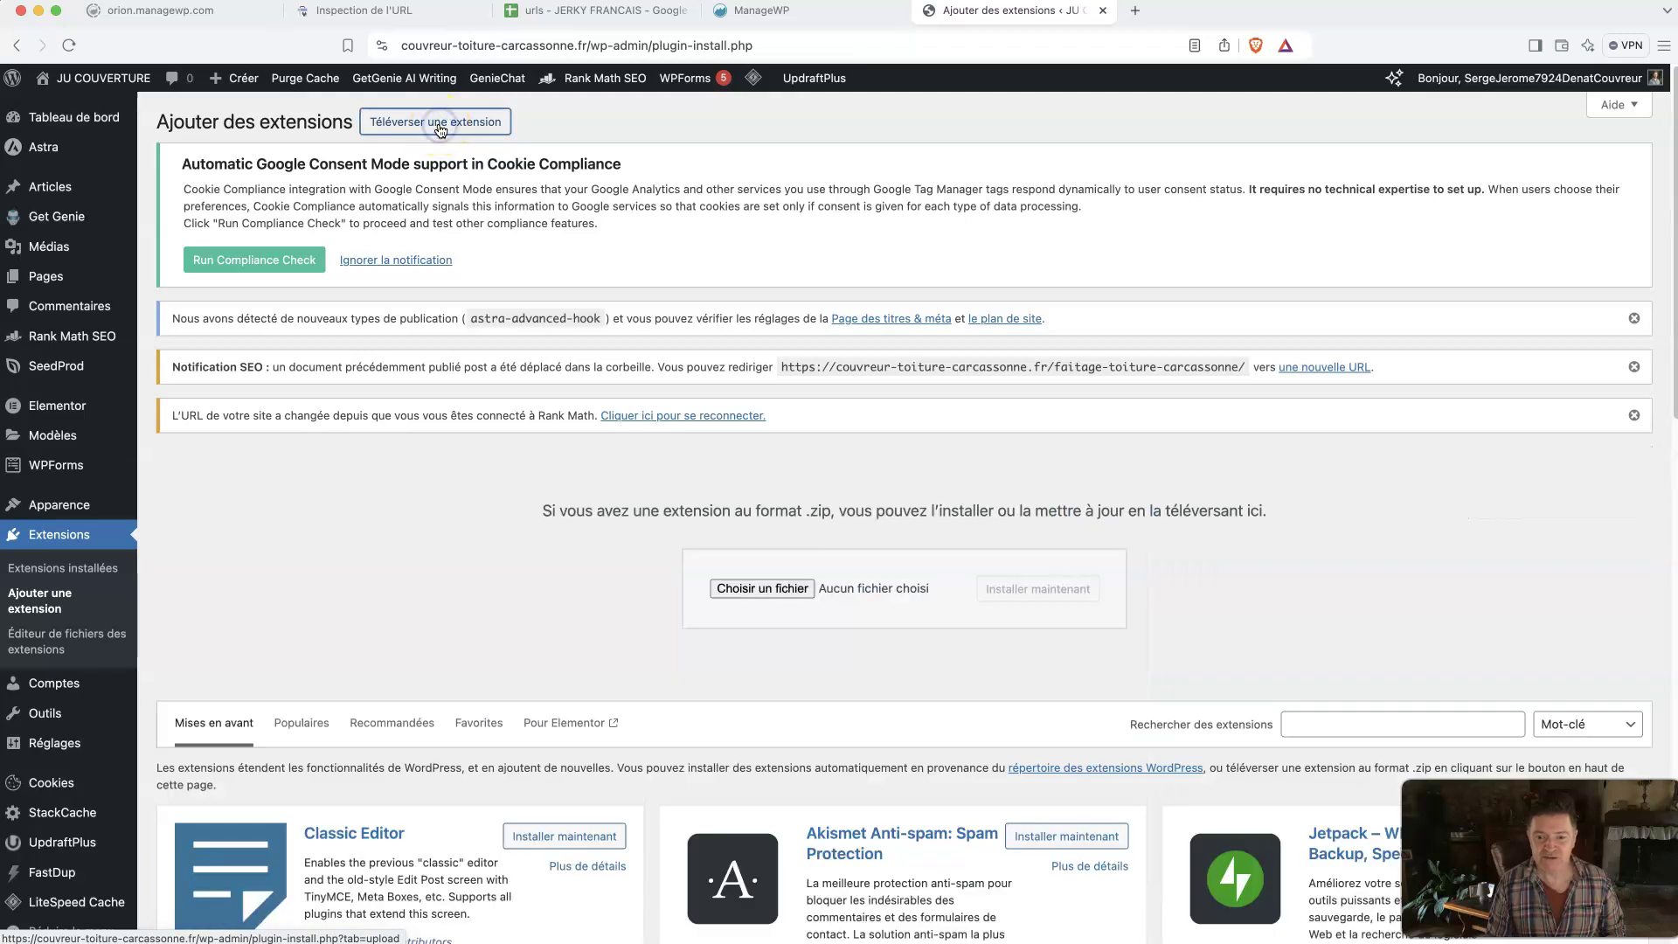
Step: Choose php-compatibility-checker.1.6.3.zip from the Bureau folder and install it as a plugin
left_click(732, 588)
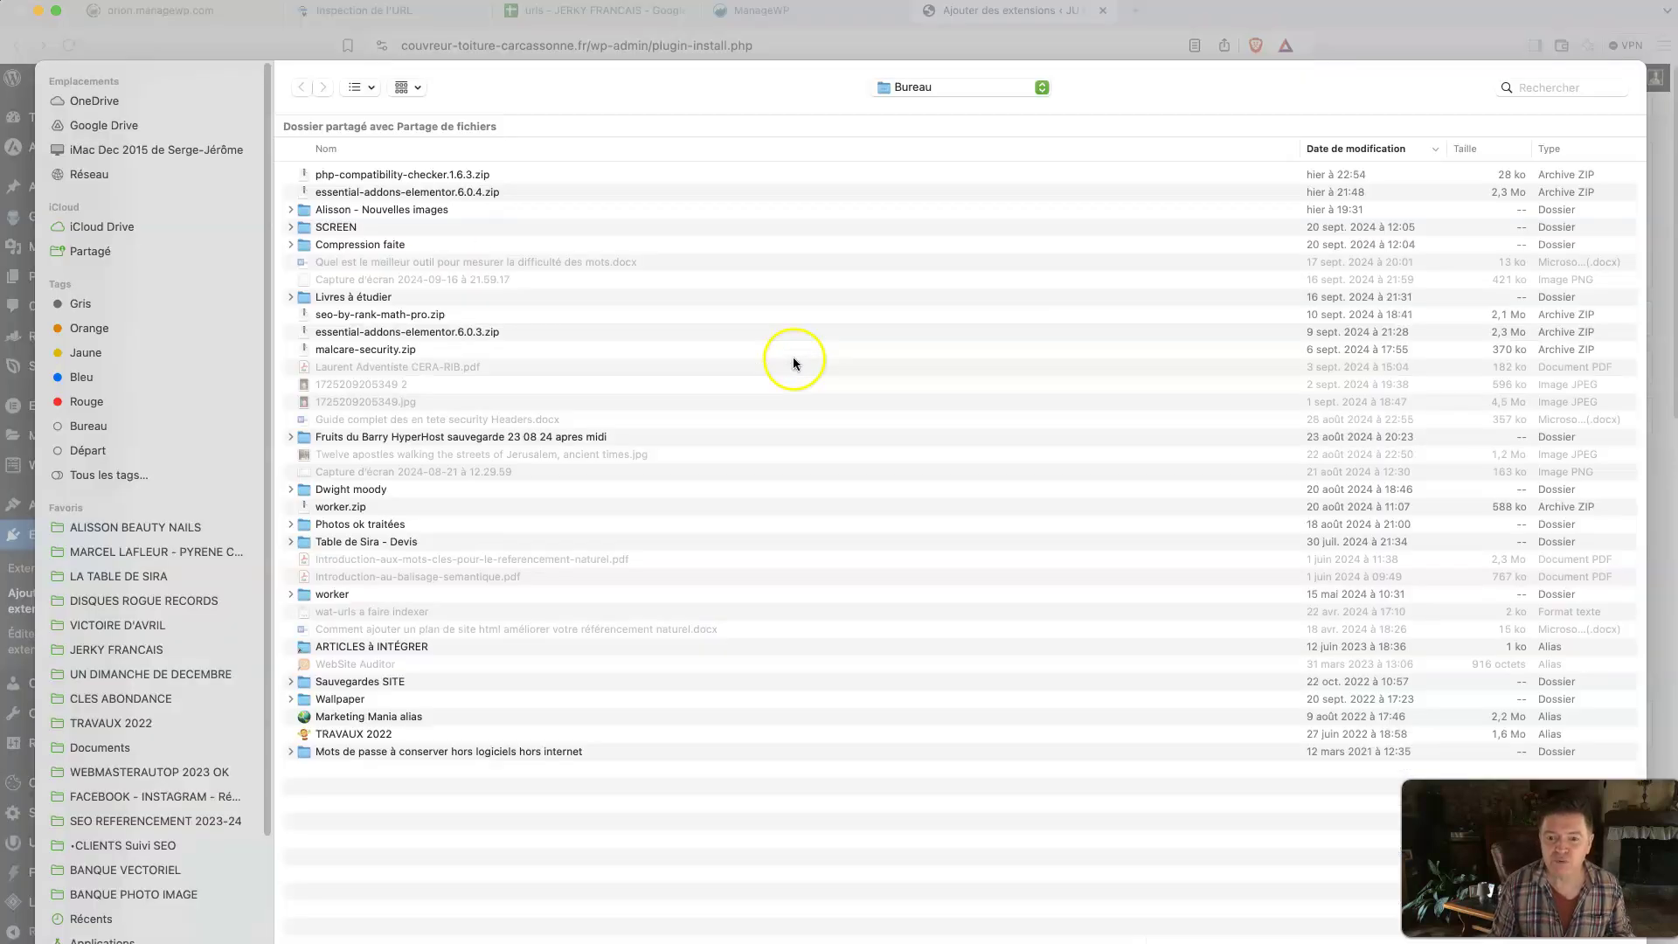
left_click(402, 177)
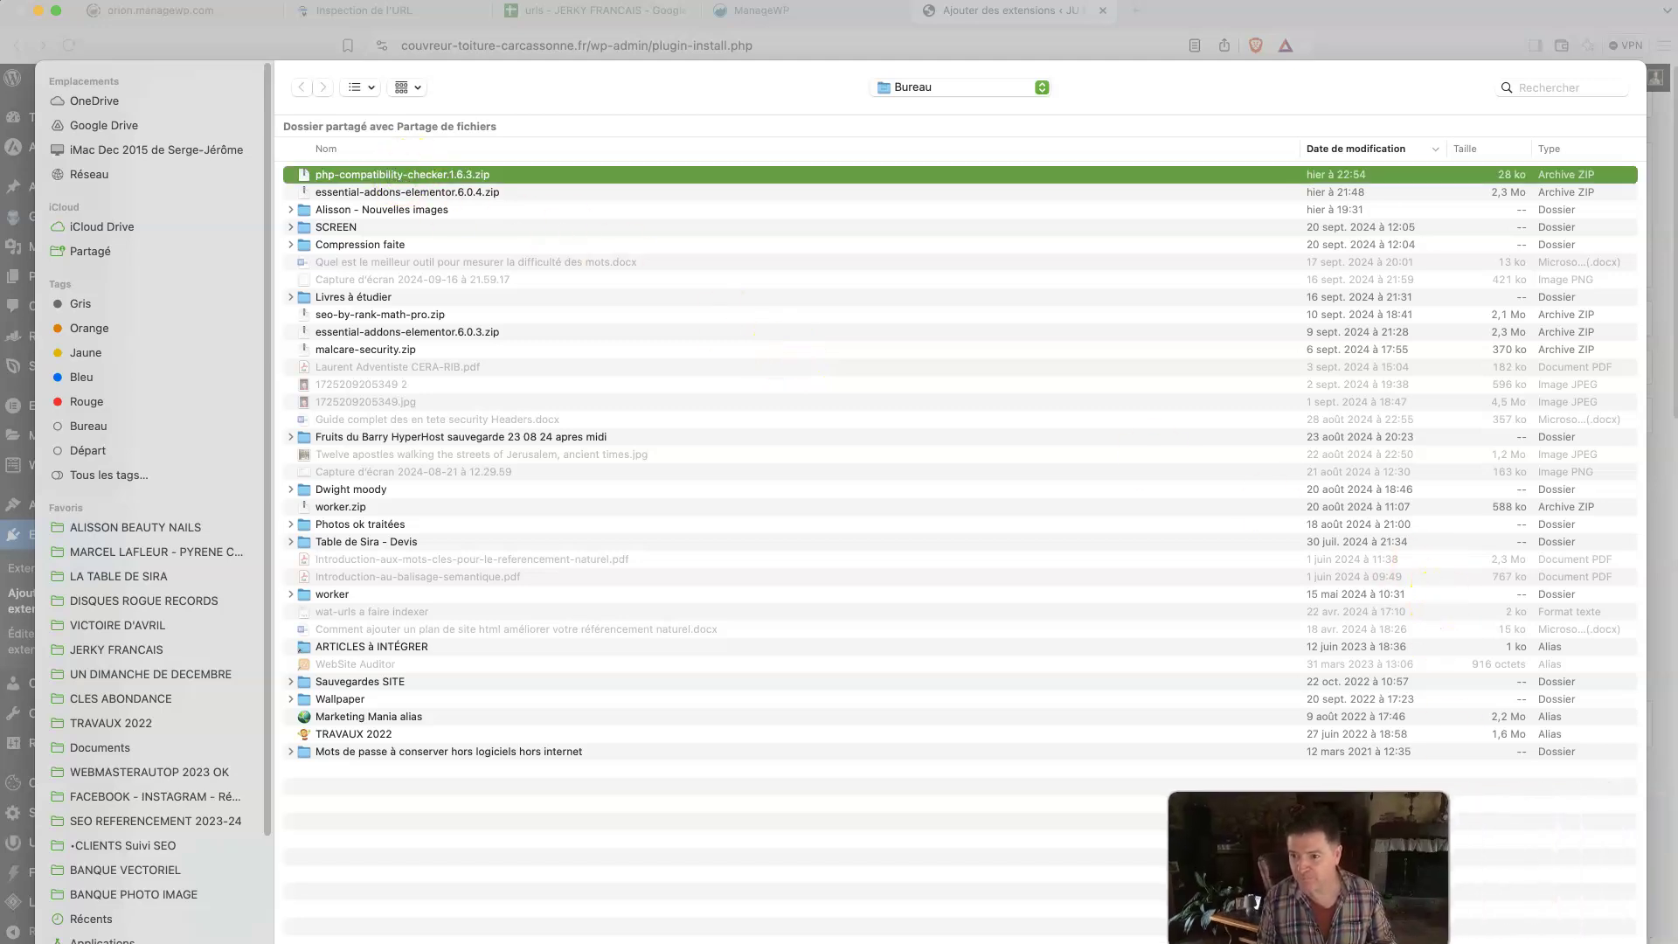
key("Return")
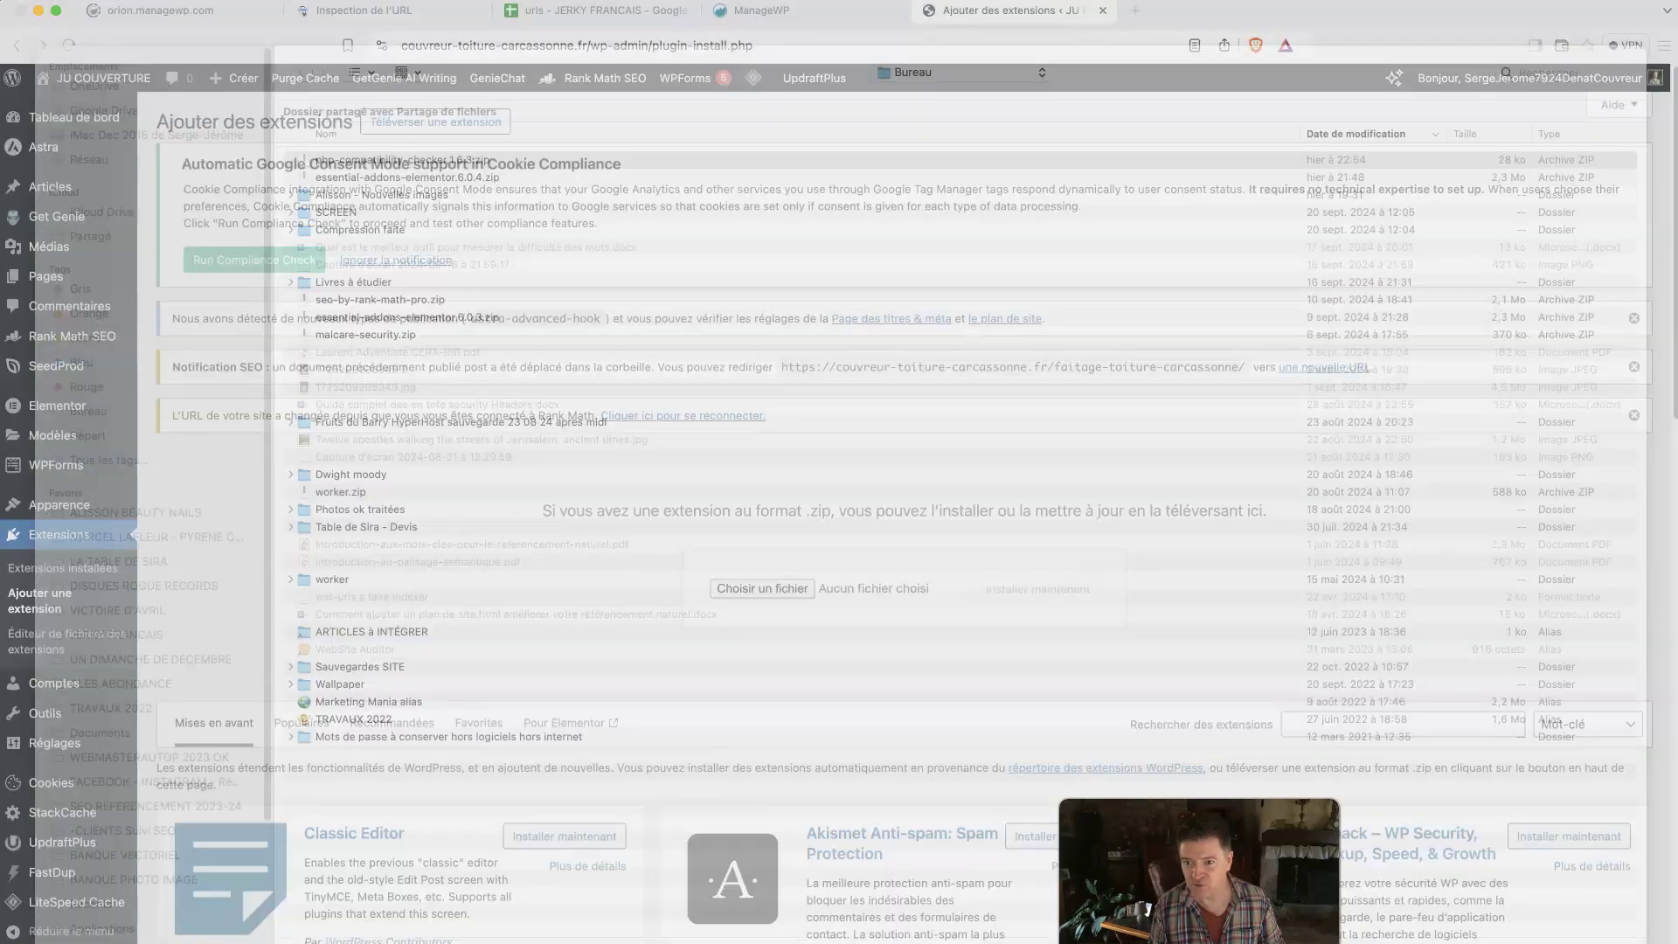
left_click(1172, 587)
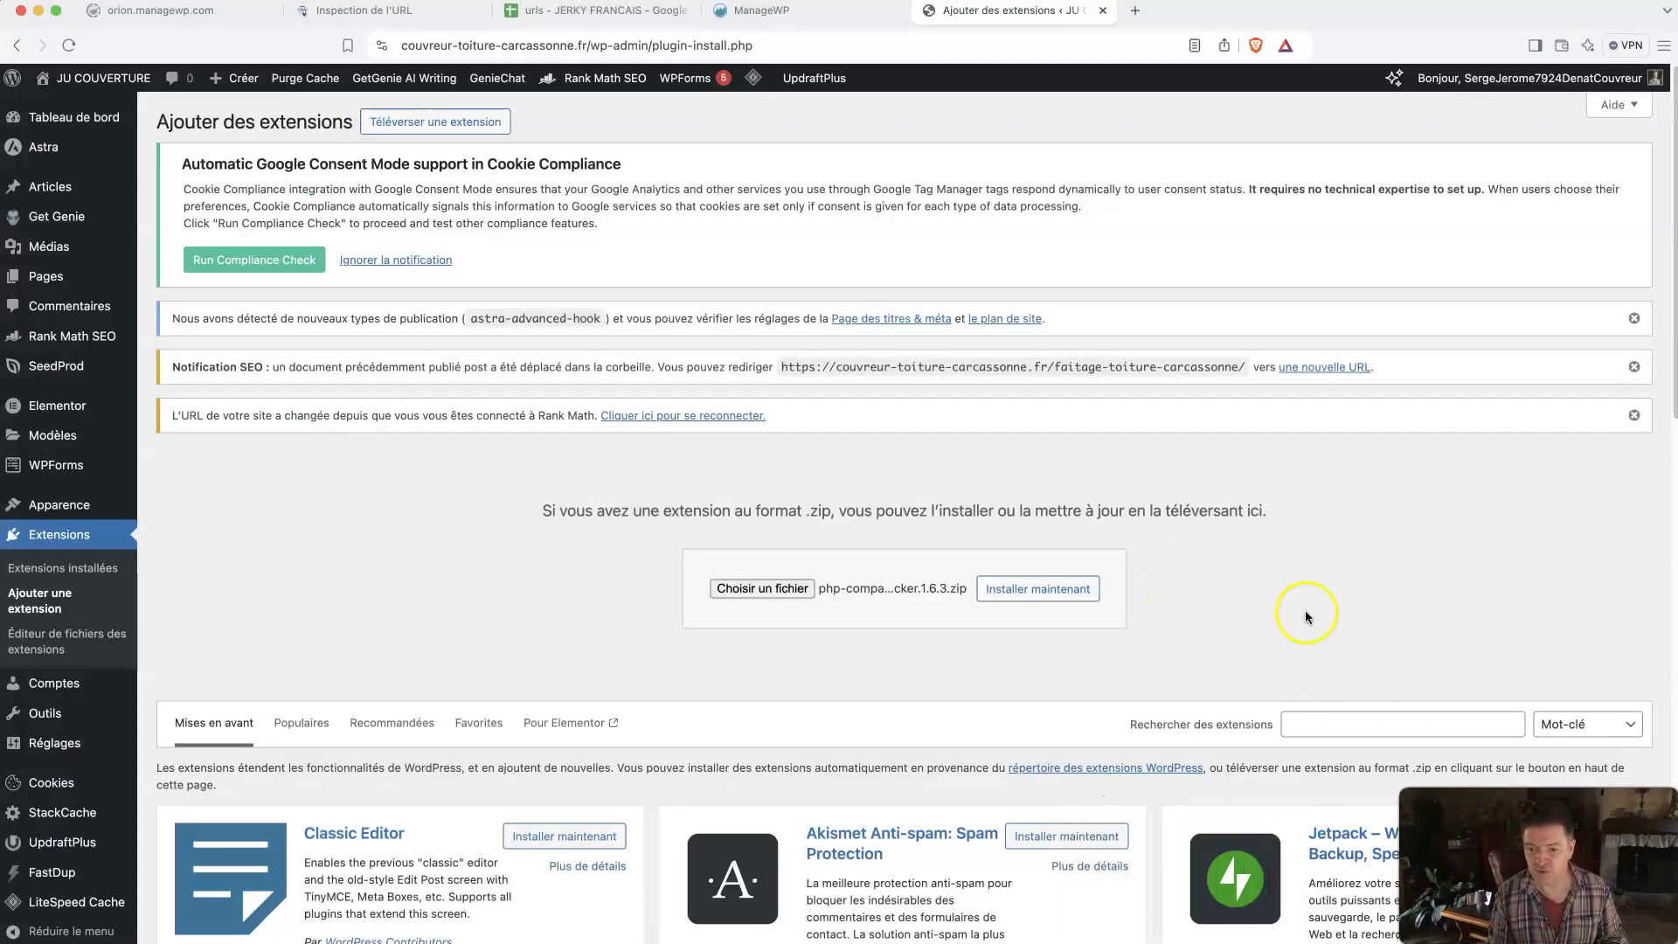
left_click(1058, 599)
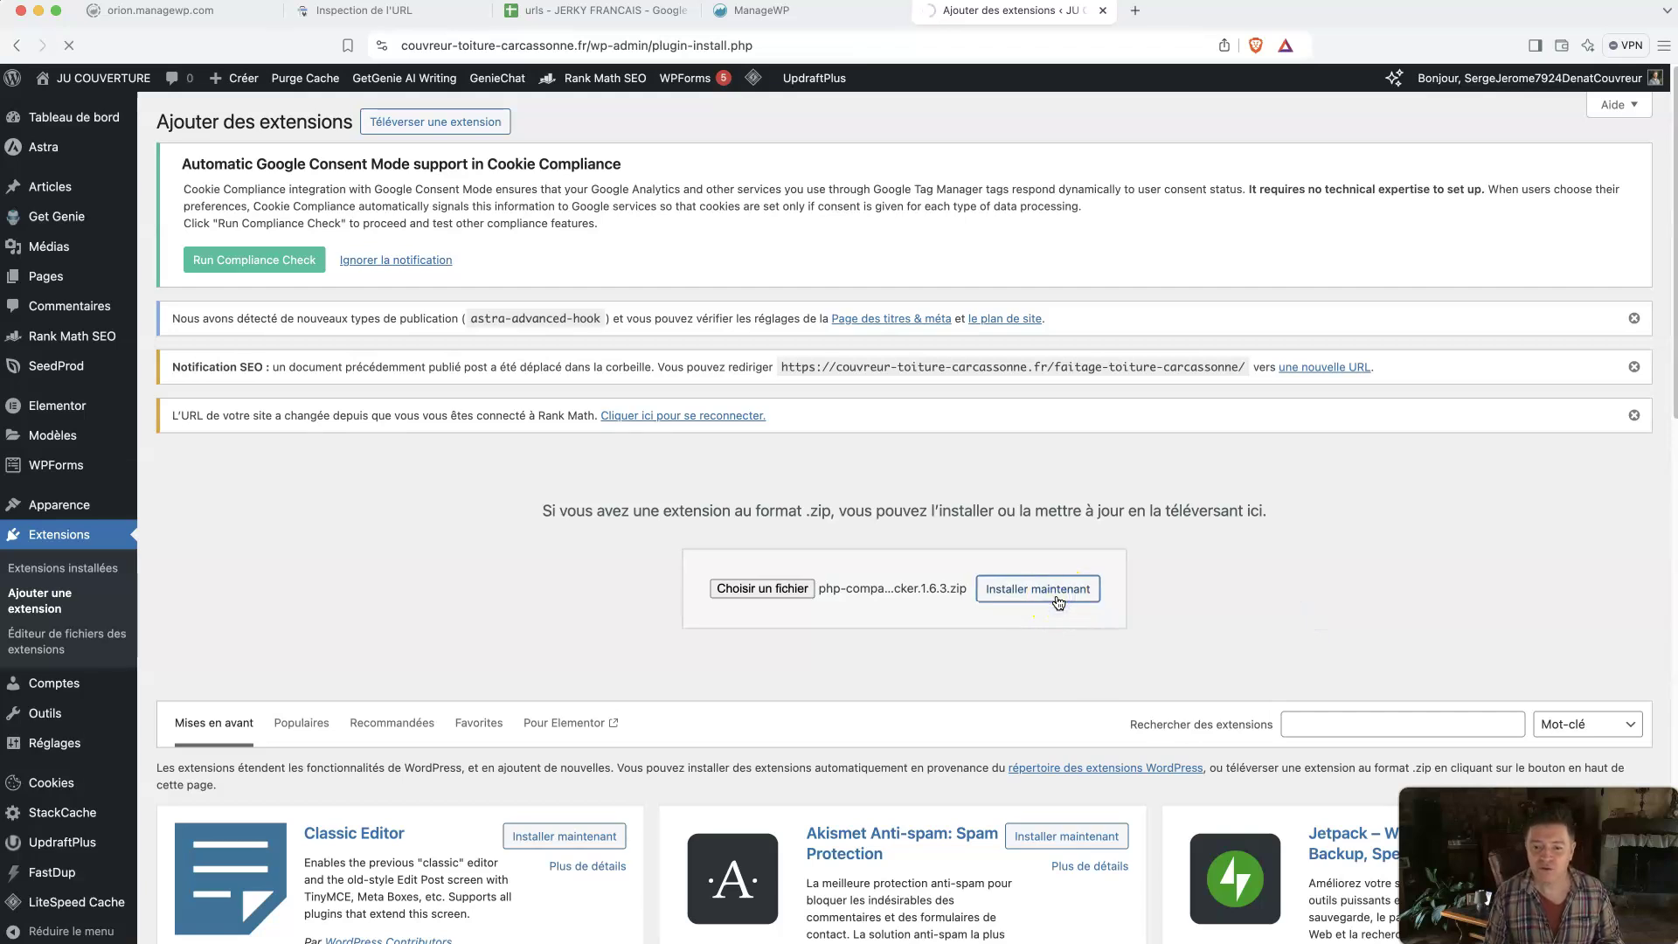
Step: Open google.com in a new browser tab and search for "php compatibility checker"
left_click(1135, 13)
type("google.com")
key("Return")
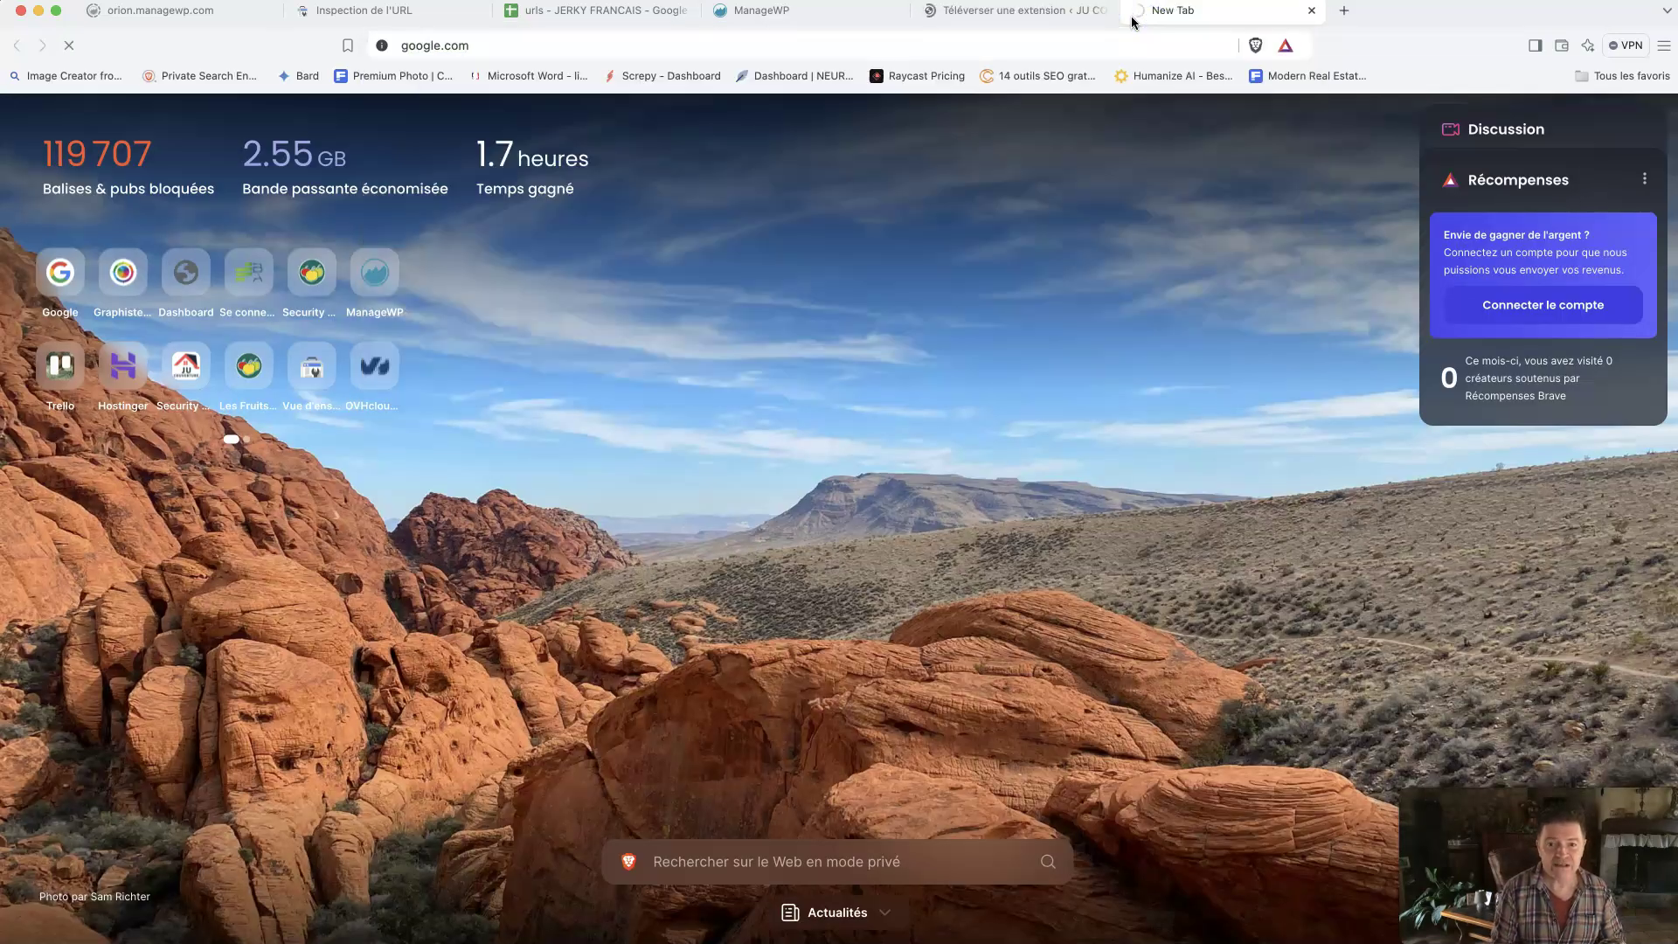
type("php com")
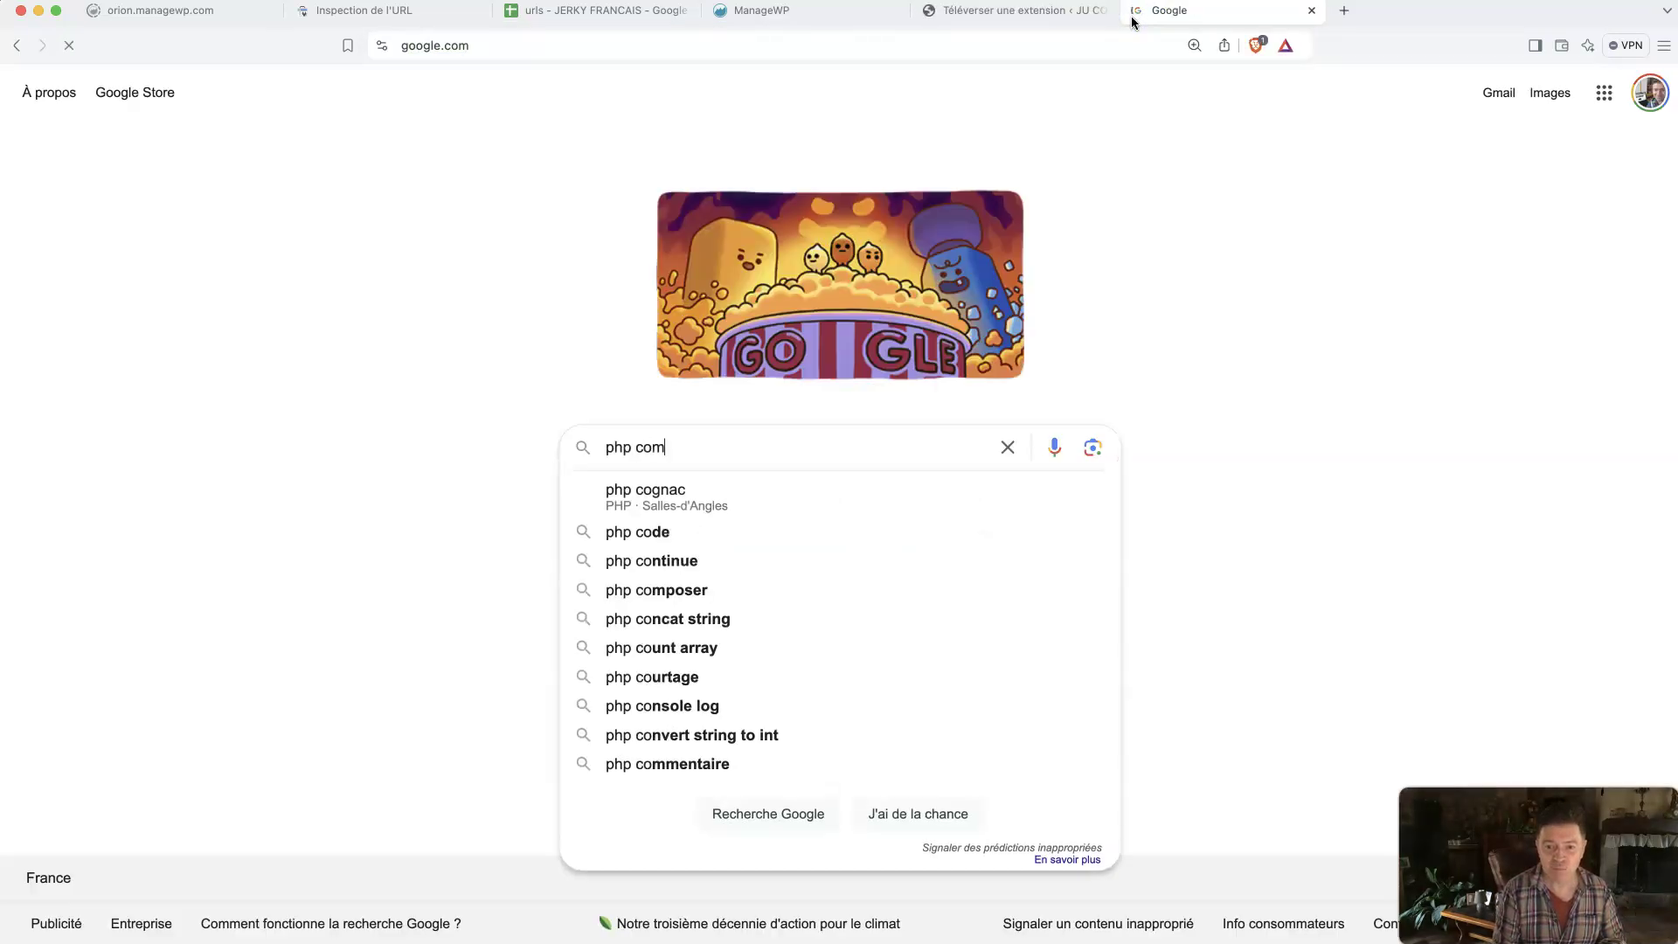
type("pat")
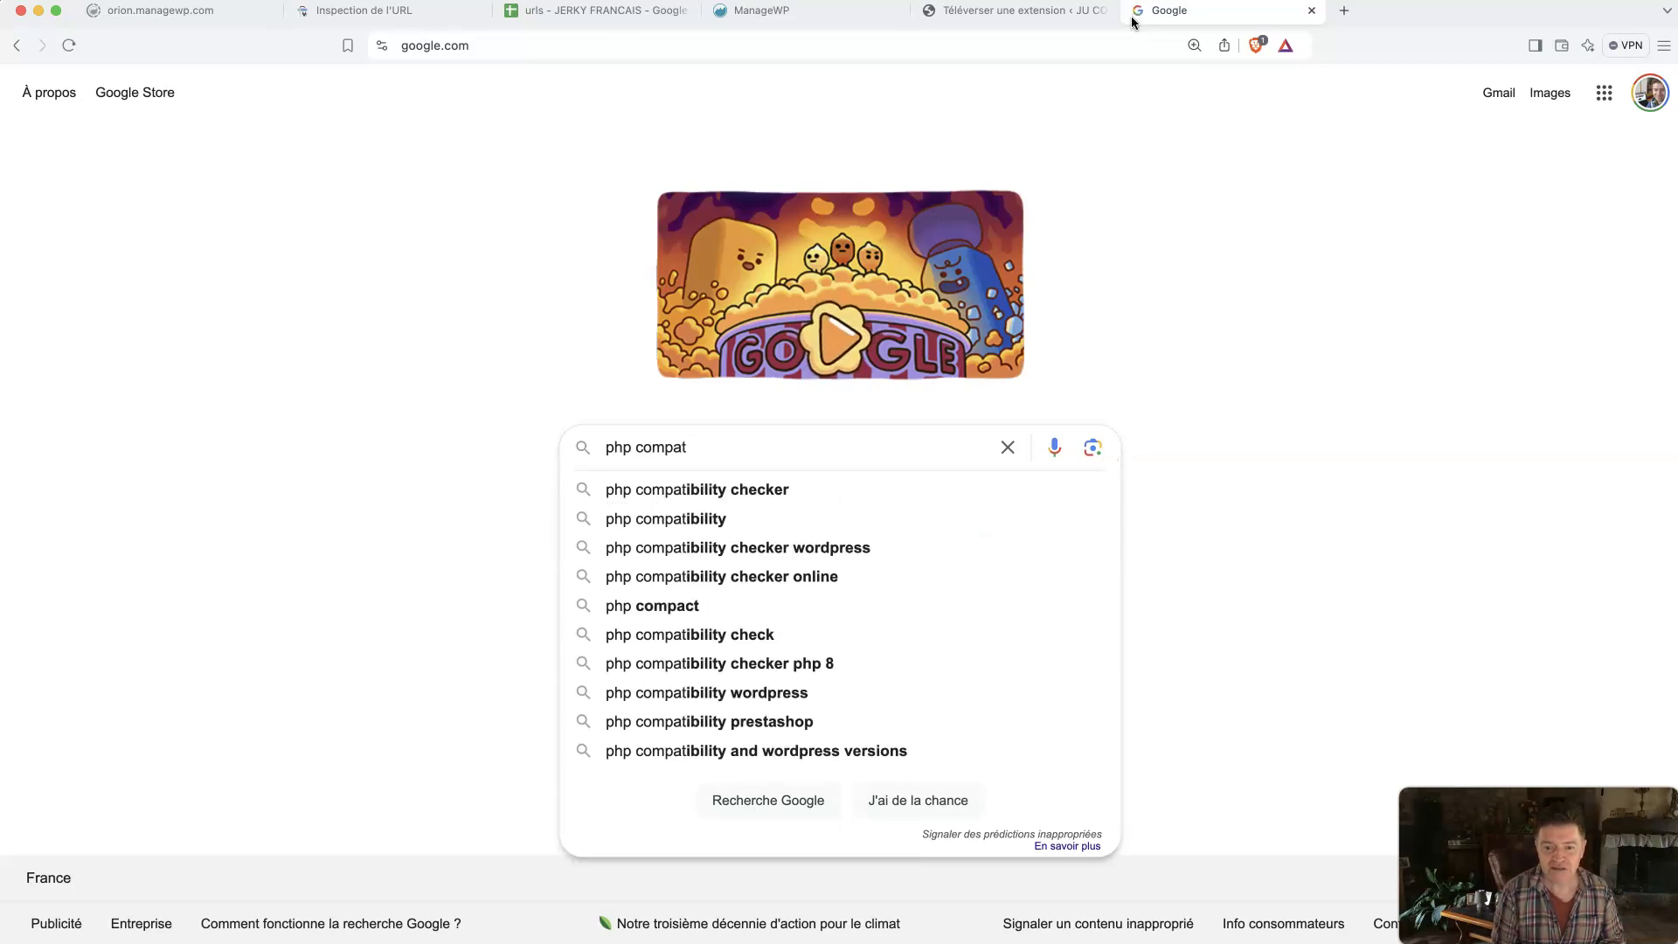
key("Down")
key("Return")
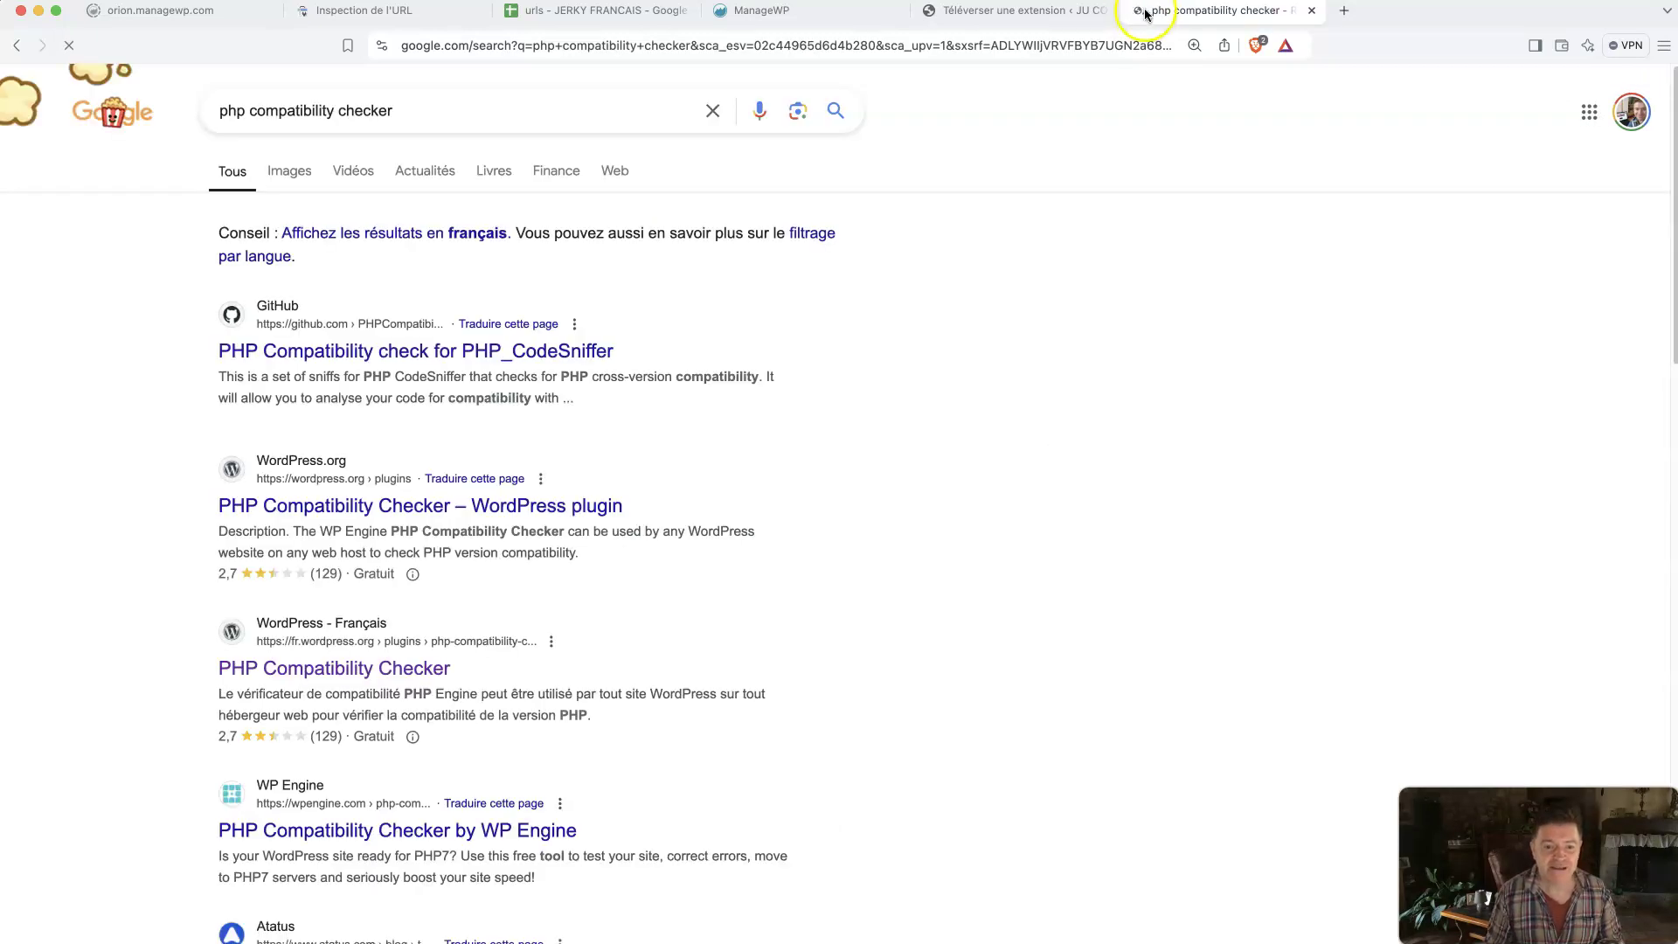
Step: Open the WordPress.org page of the PHP Compatibility Checker plugin and read its description and version details
left_click(340, 509)
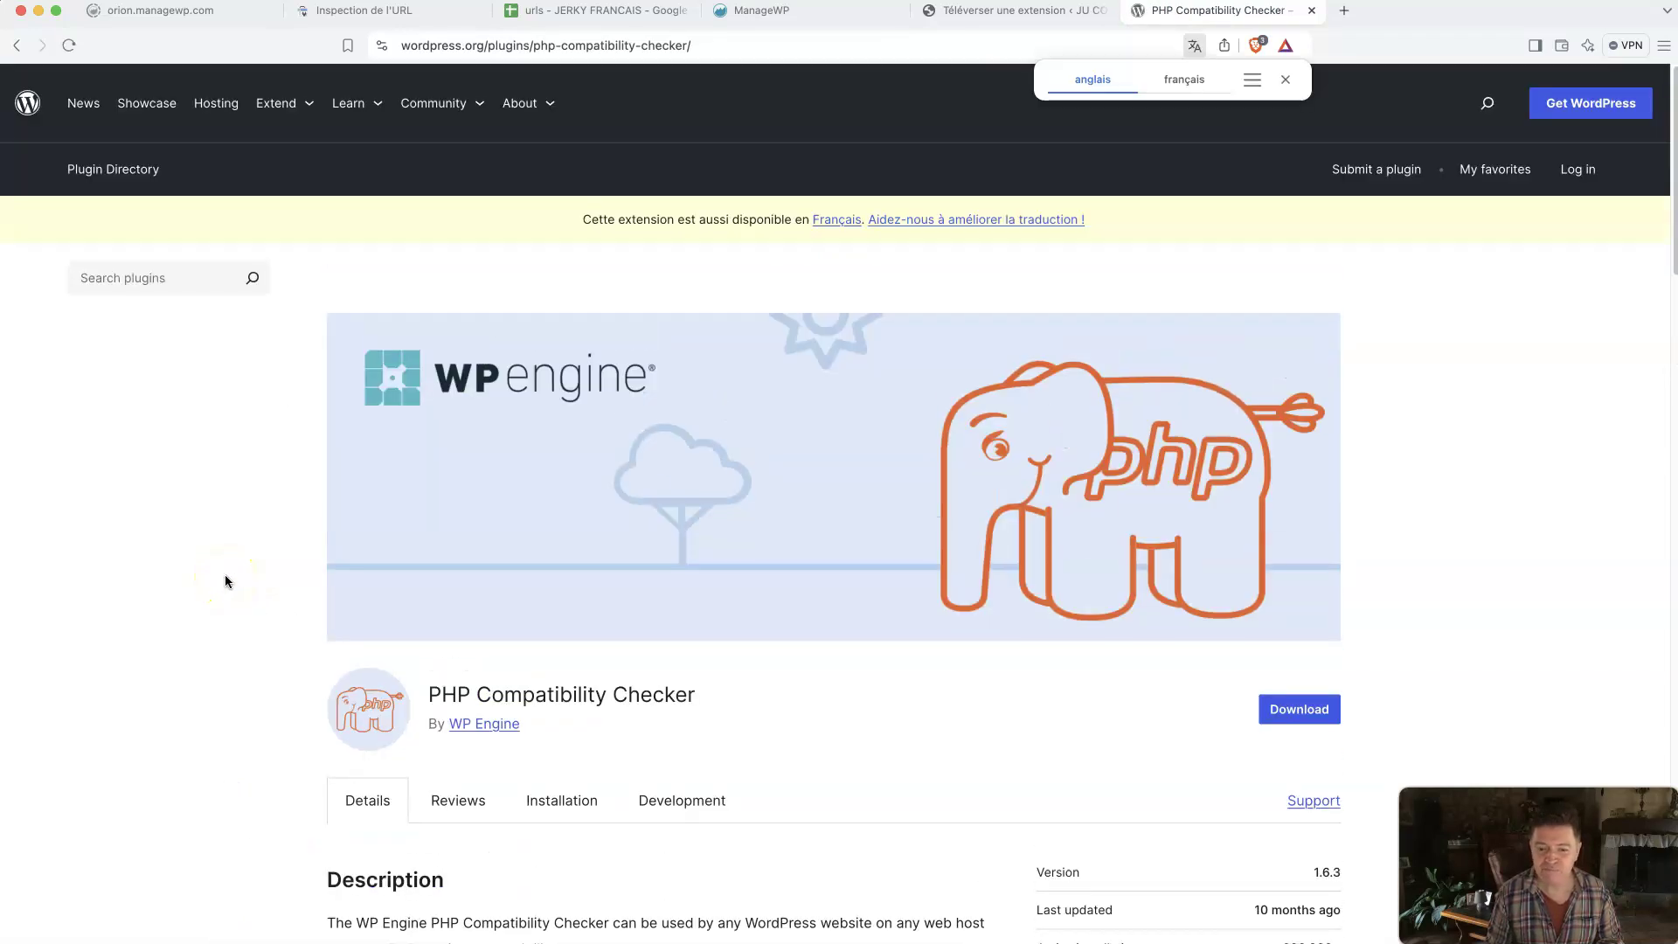
scroll(231, 578, "down", 6)
scroll(232, 584, "down", 1)
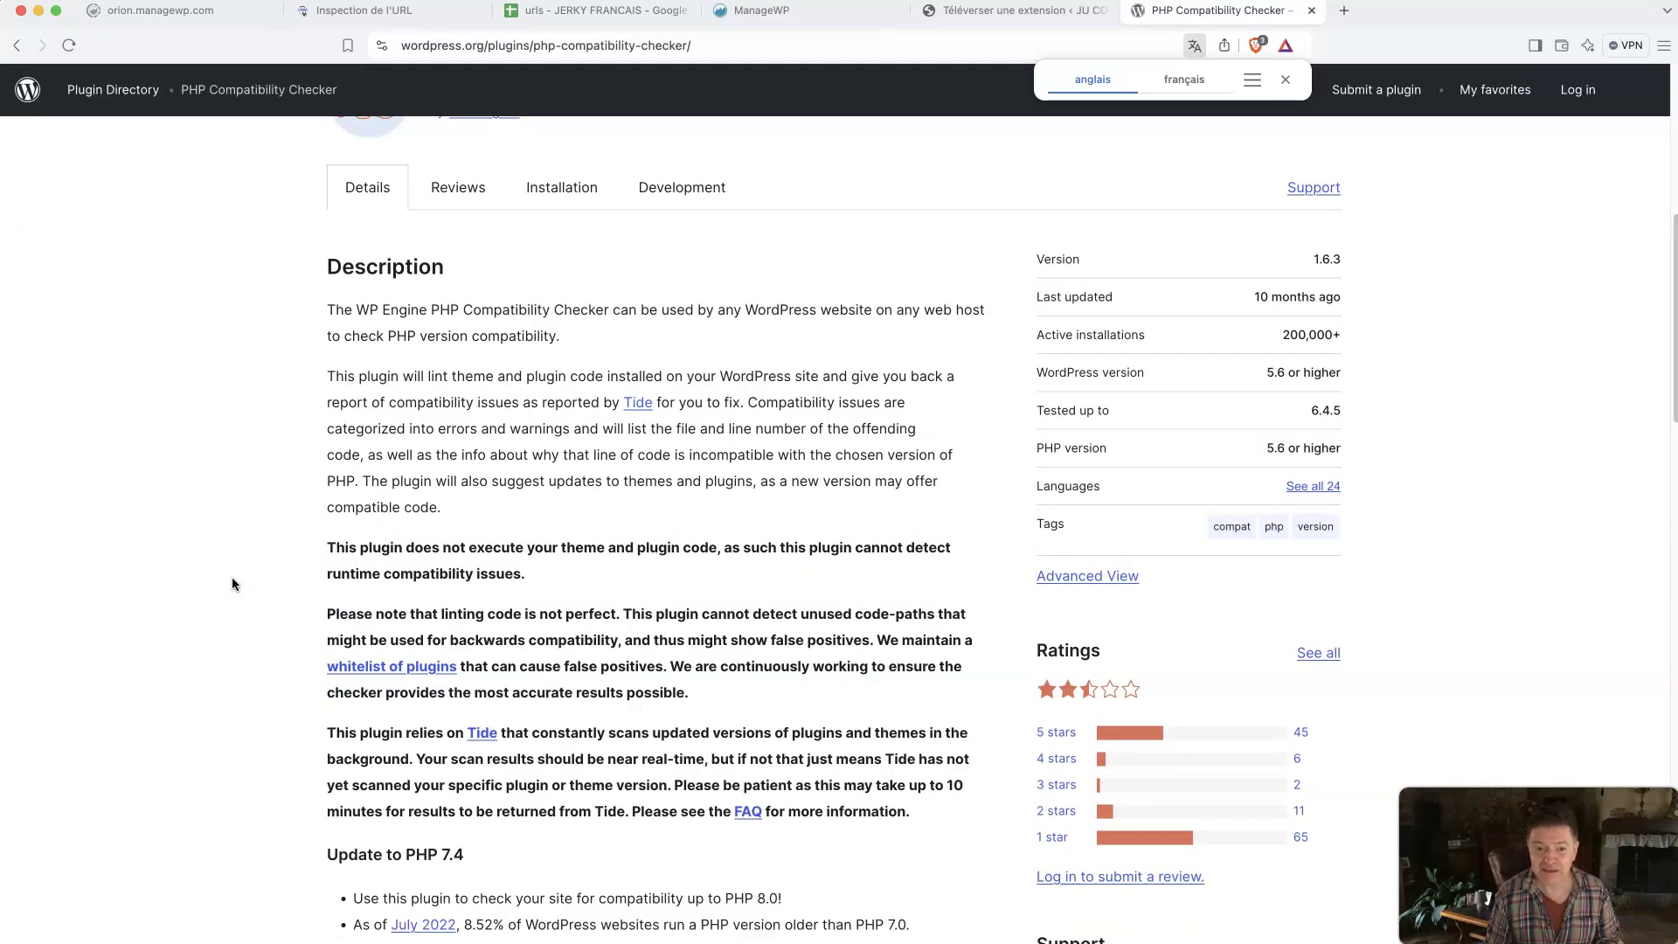
scroll(233, 584, "up", 7)
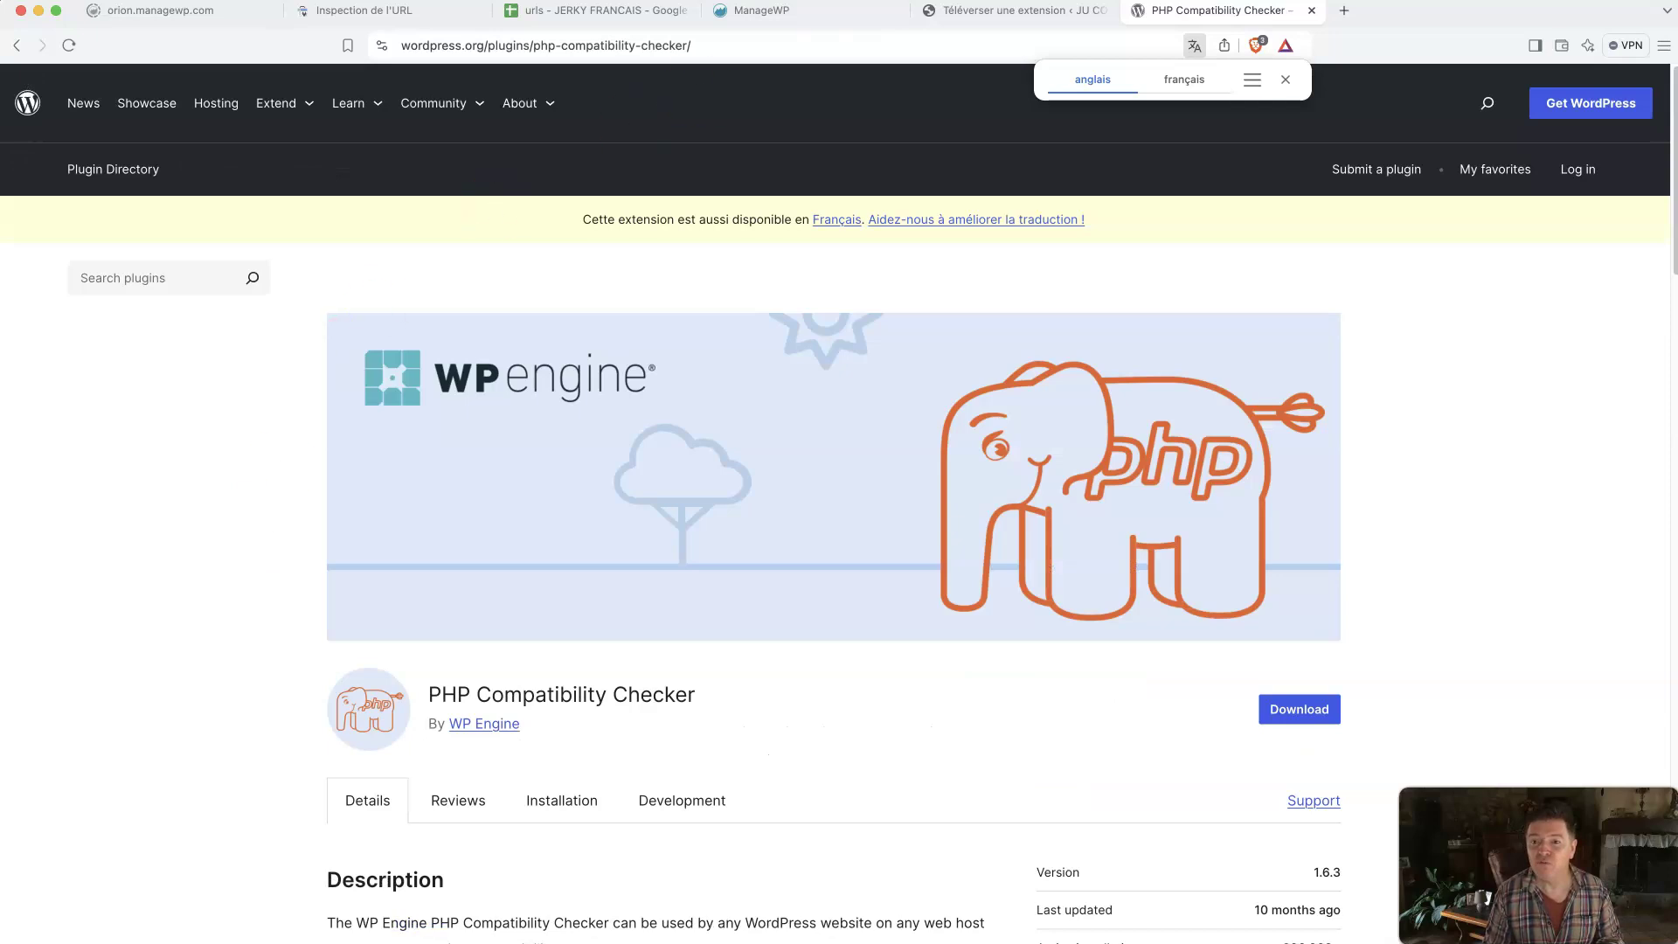
Step: Return to the site's plugin installation page and activate the uploaded PHP Compatibility Checker plugin
left_click(994, 12)
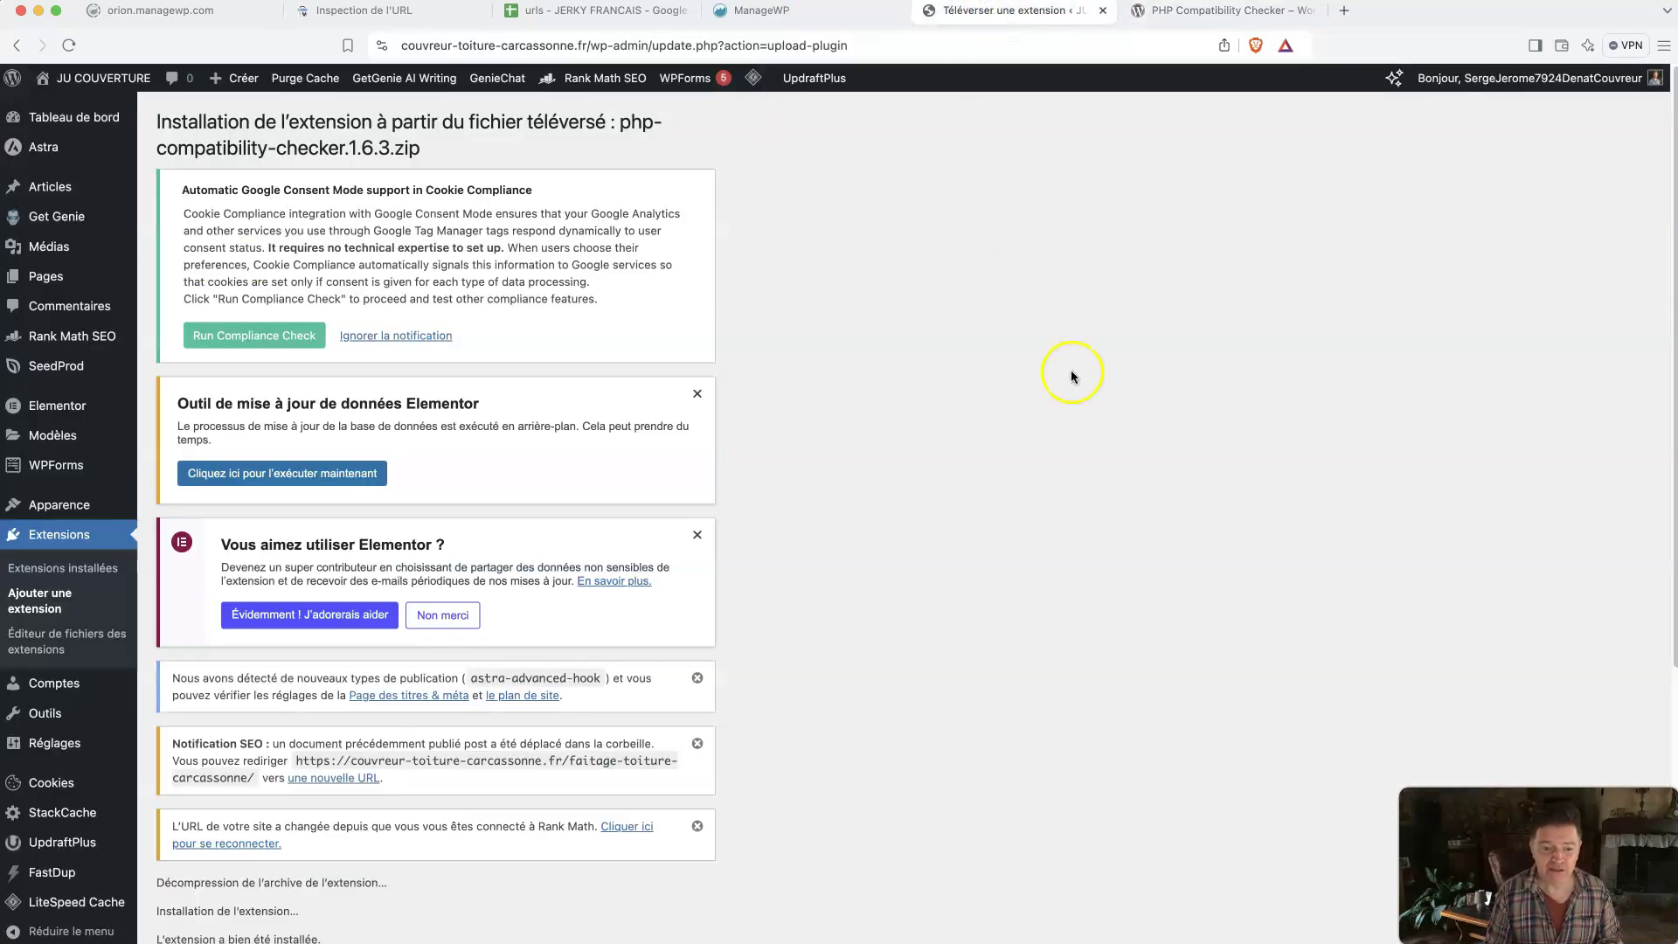
scroll(1074, 376, "down", 4)
scroll(1073, 377, "down", 1)
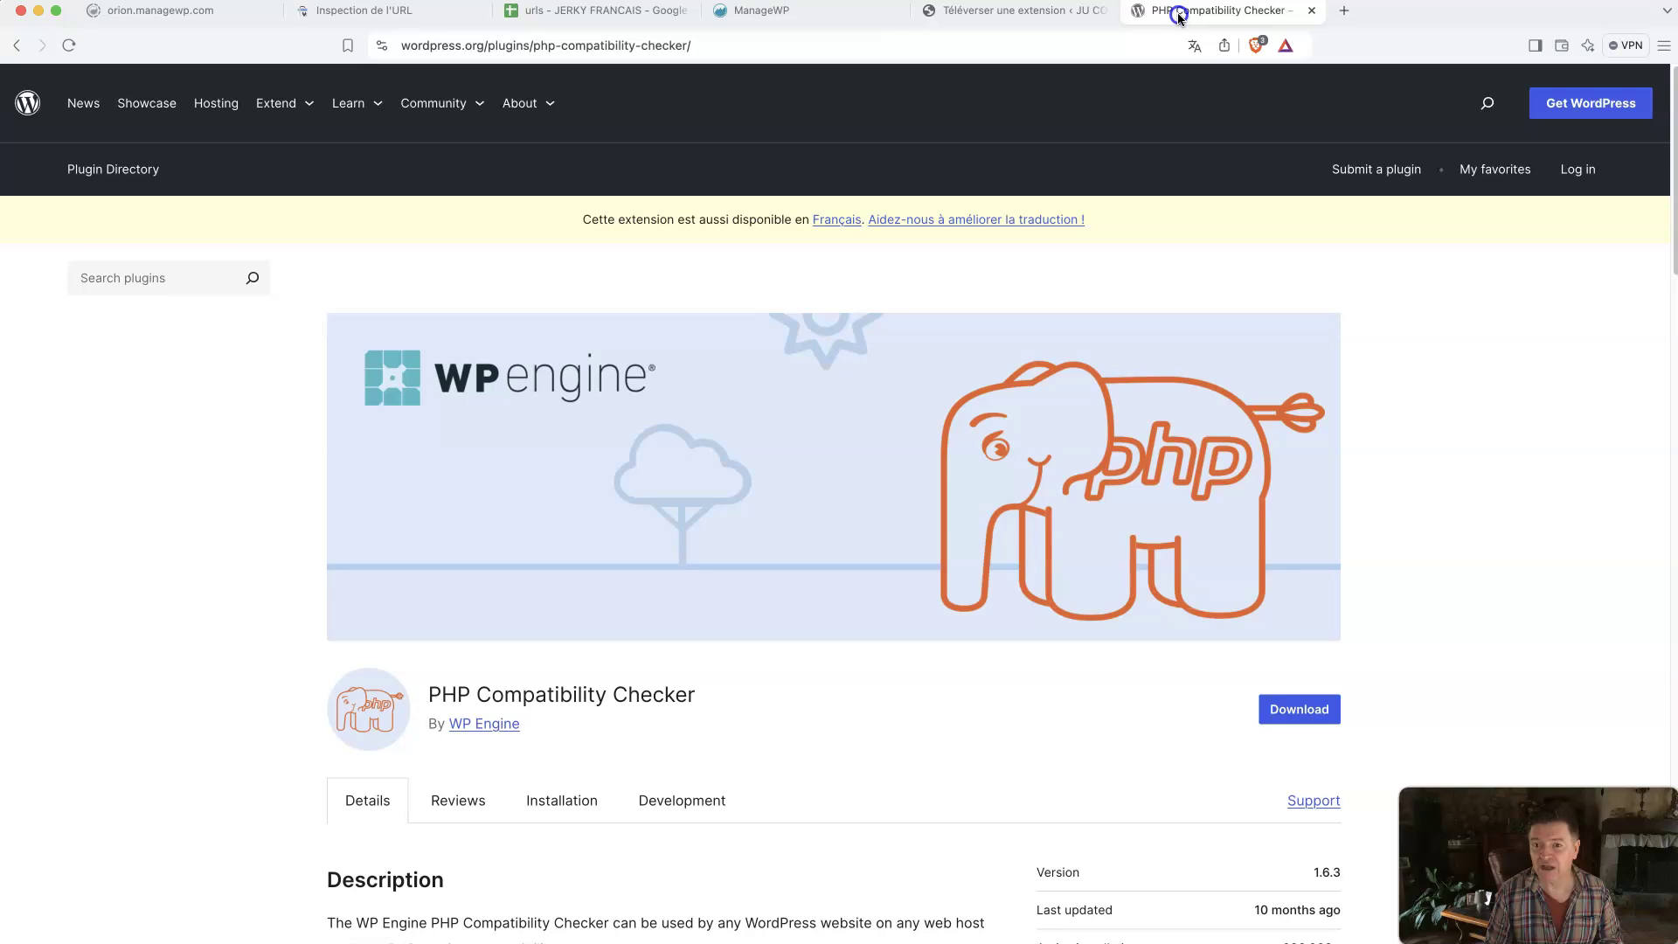
left_click(1176, 12)
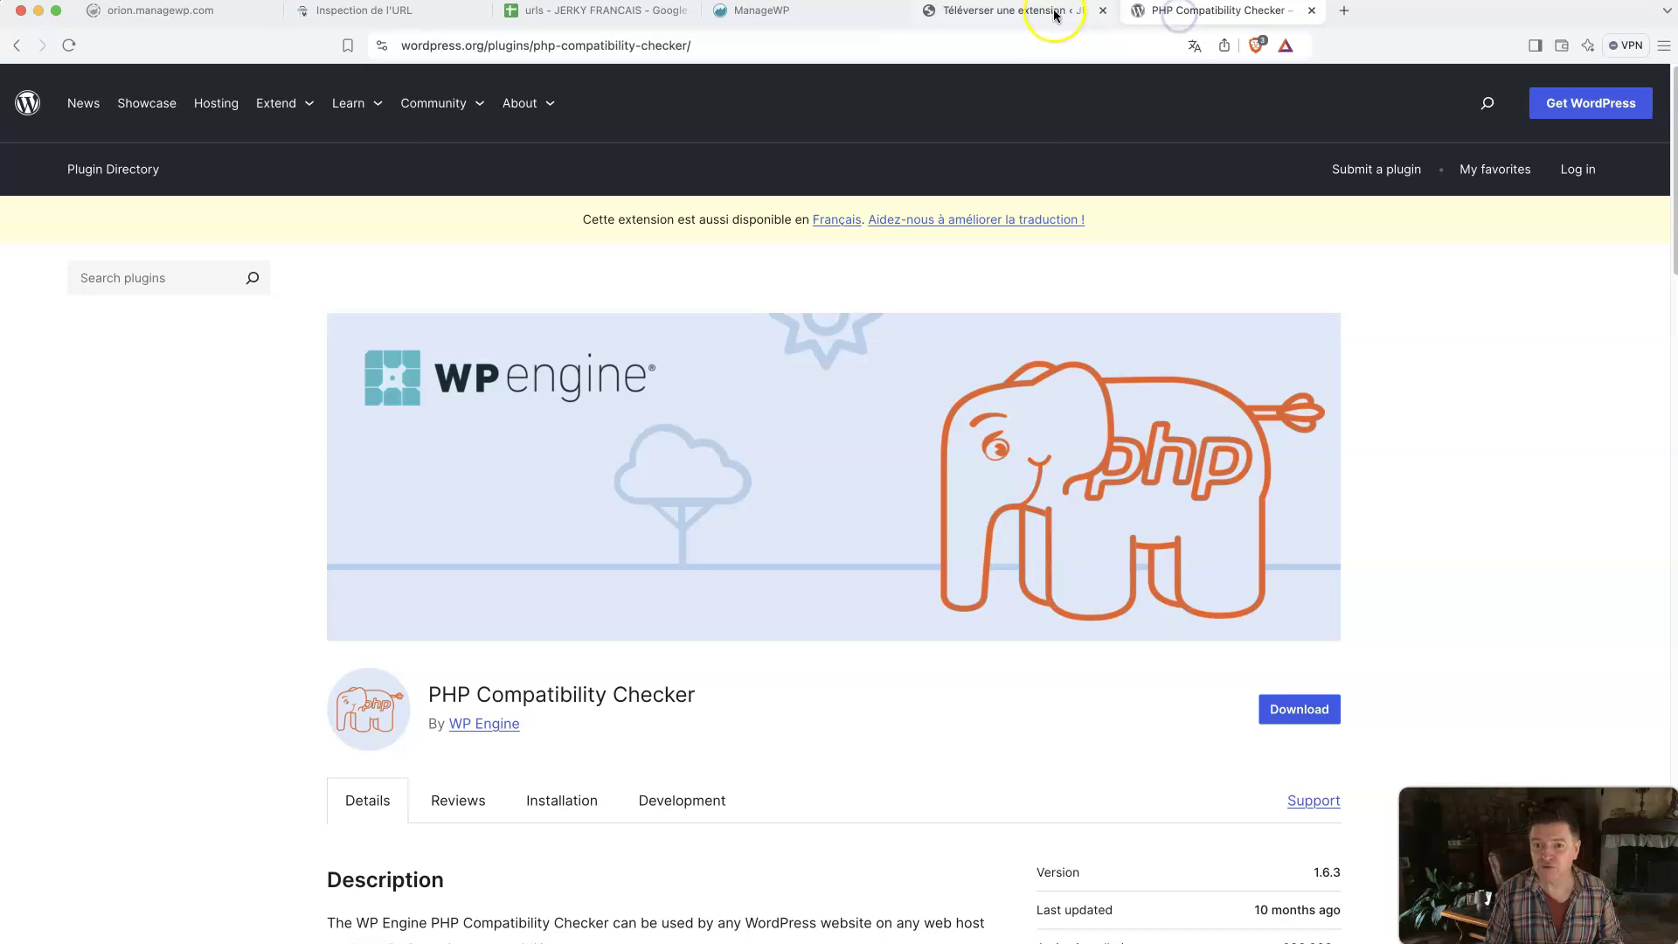
left_click(1033, 12)
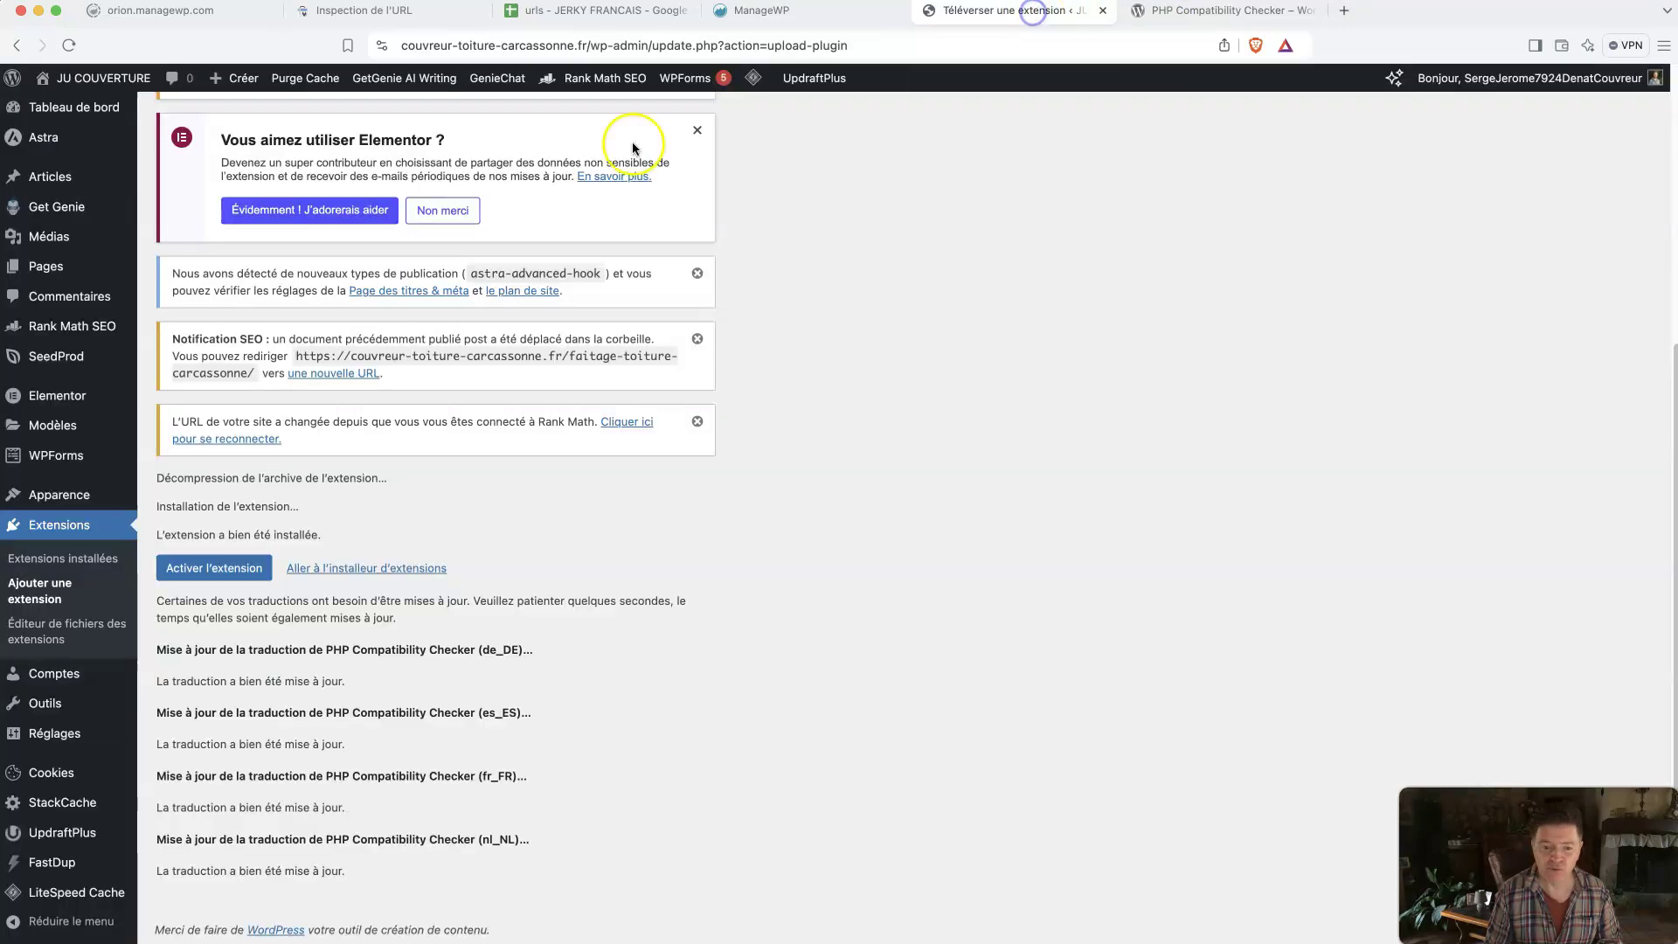
left_click(207, 569)
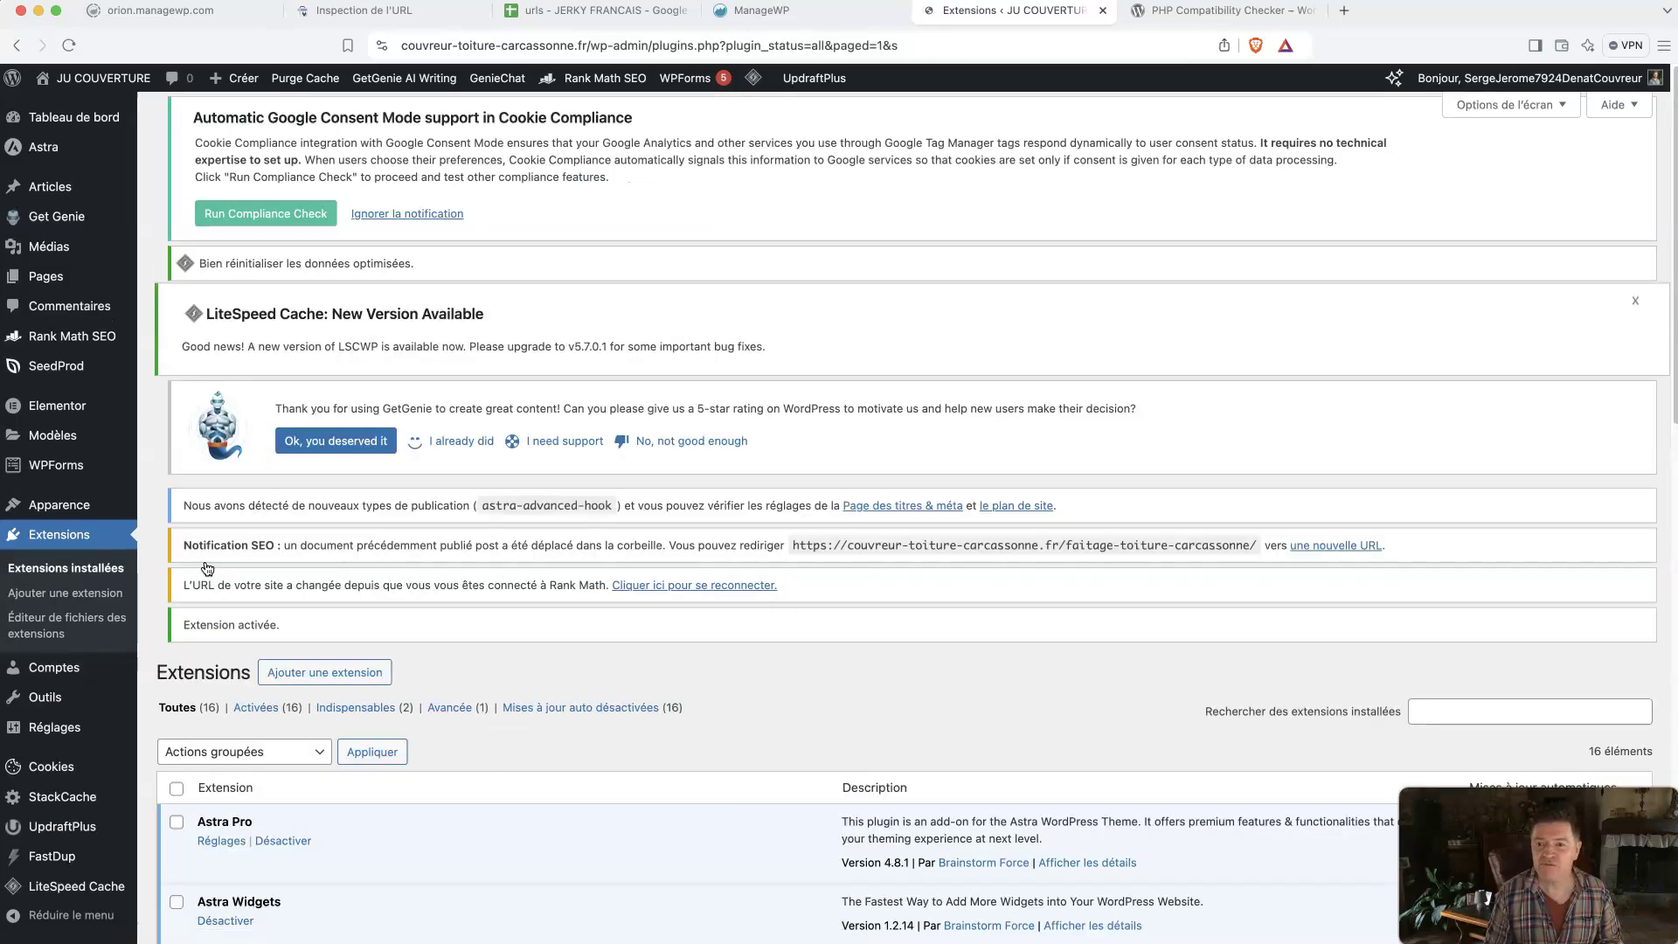
Step: Open the PHP Compatibility Checker scan page from the installed plugins and scan the site's active plugins and theme
scroll(647, 526, "down", 8)
scroll(647, 528, "down", 8)
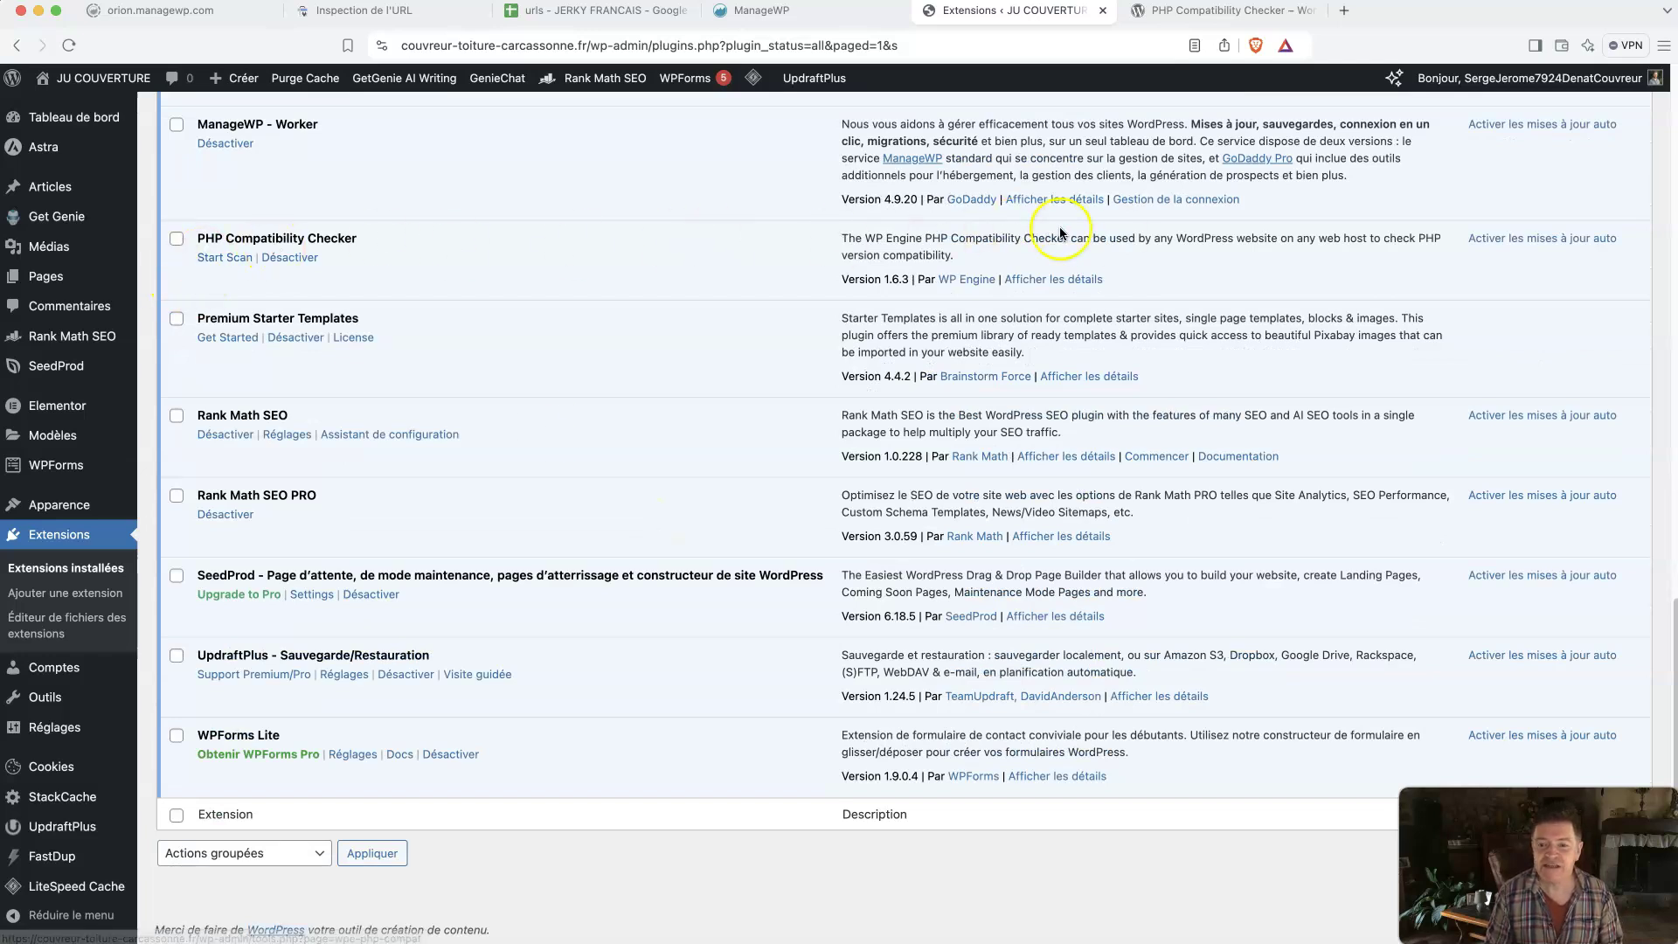
left_click(236, 262)
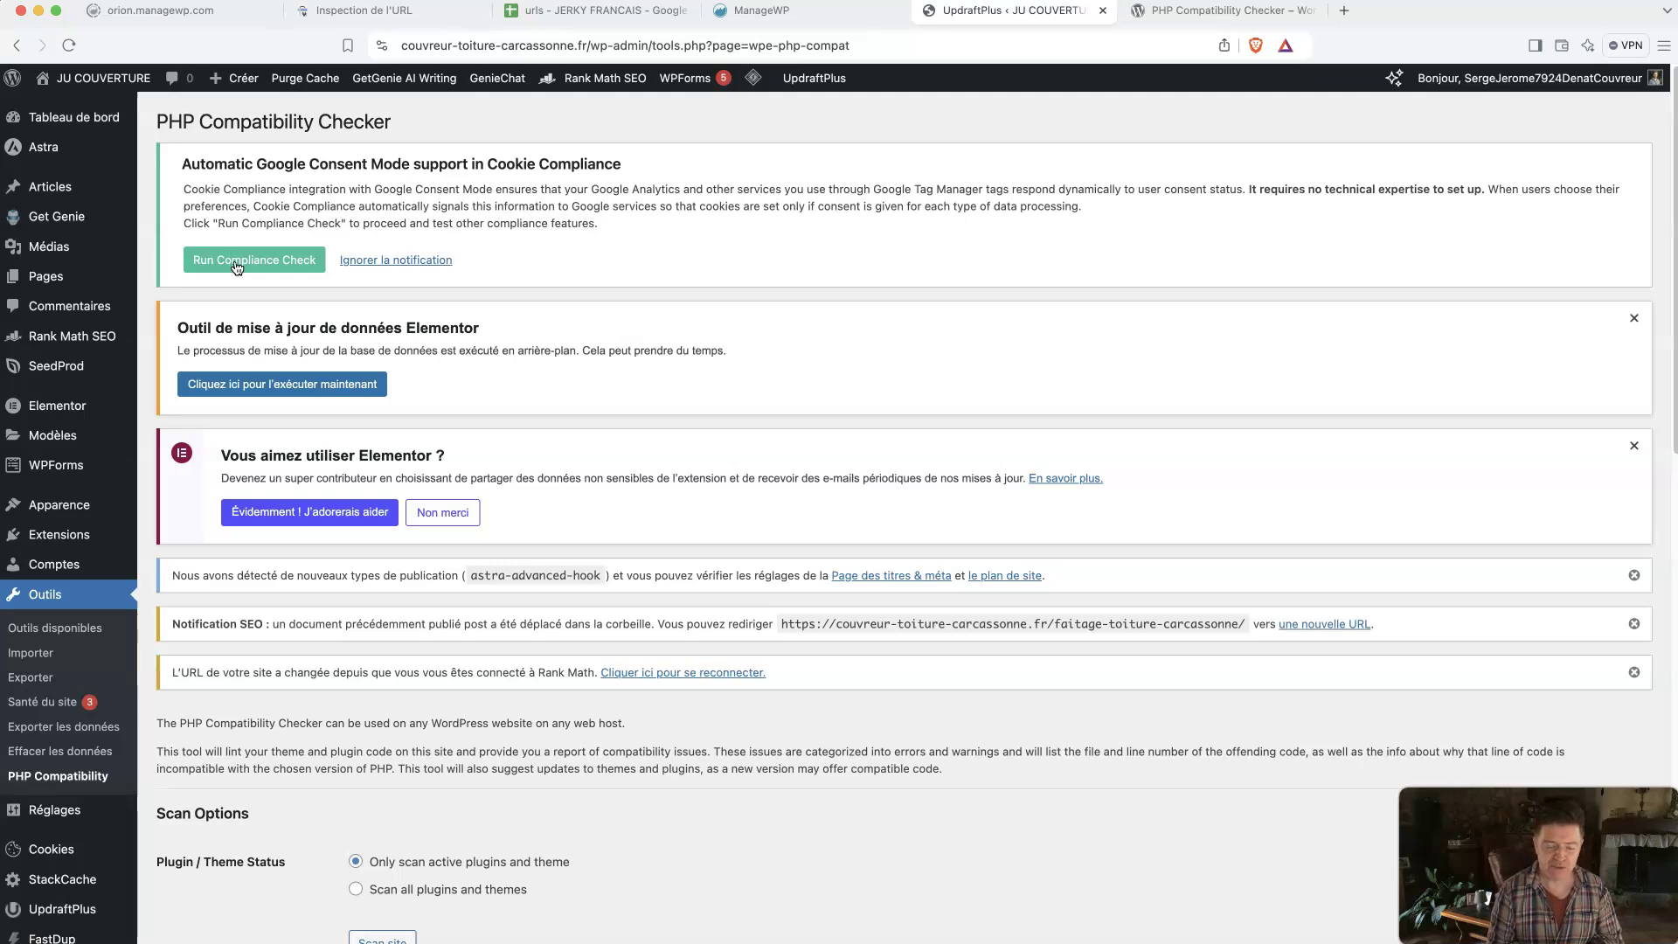
scroll(618, 622, "down", 5)
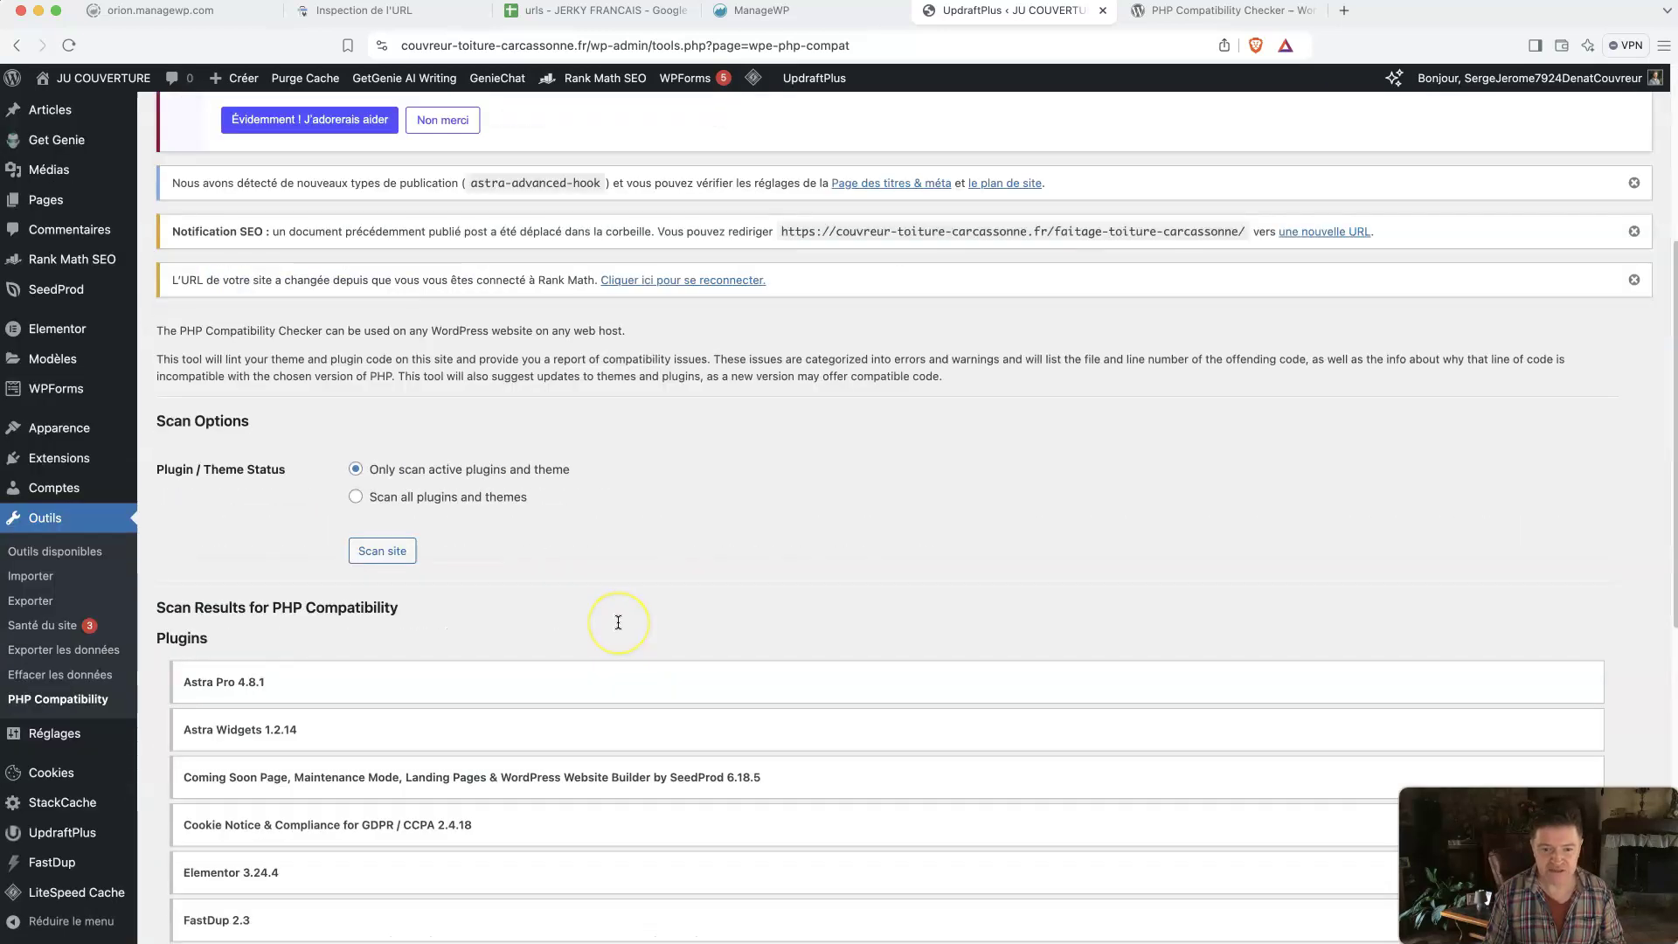
left_click(374, 554)
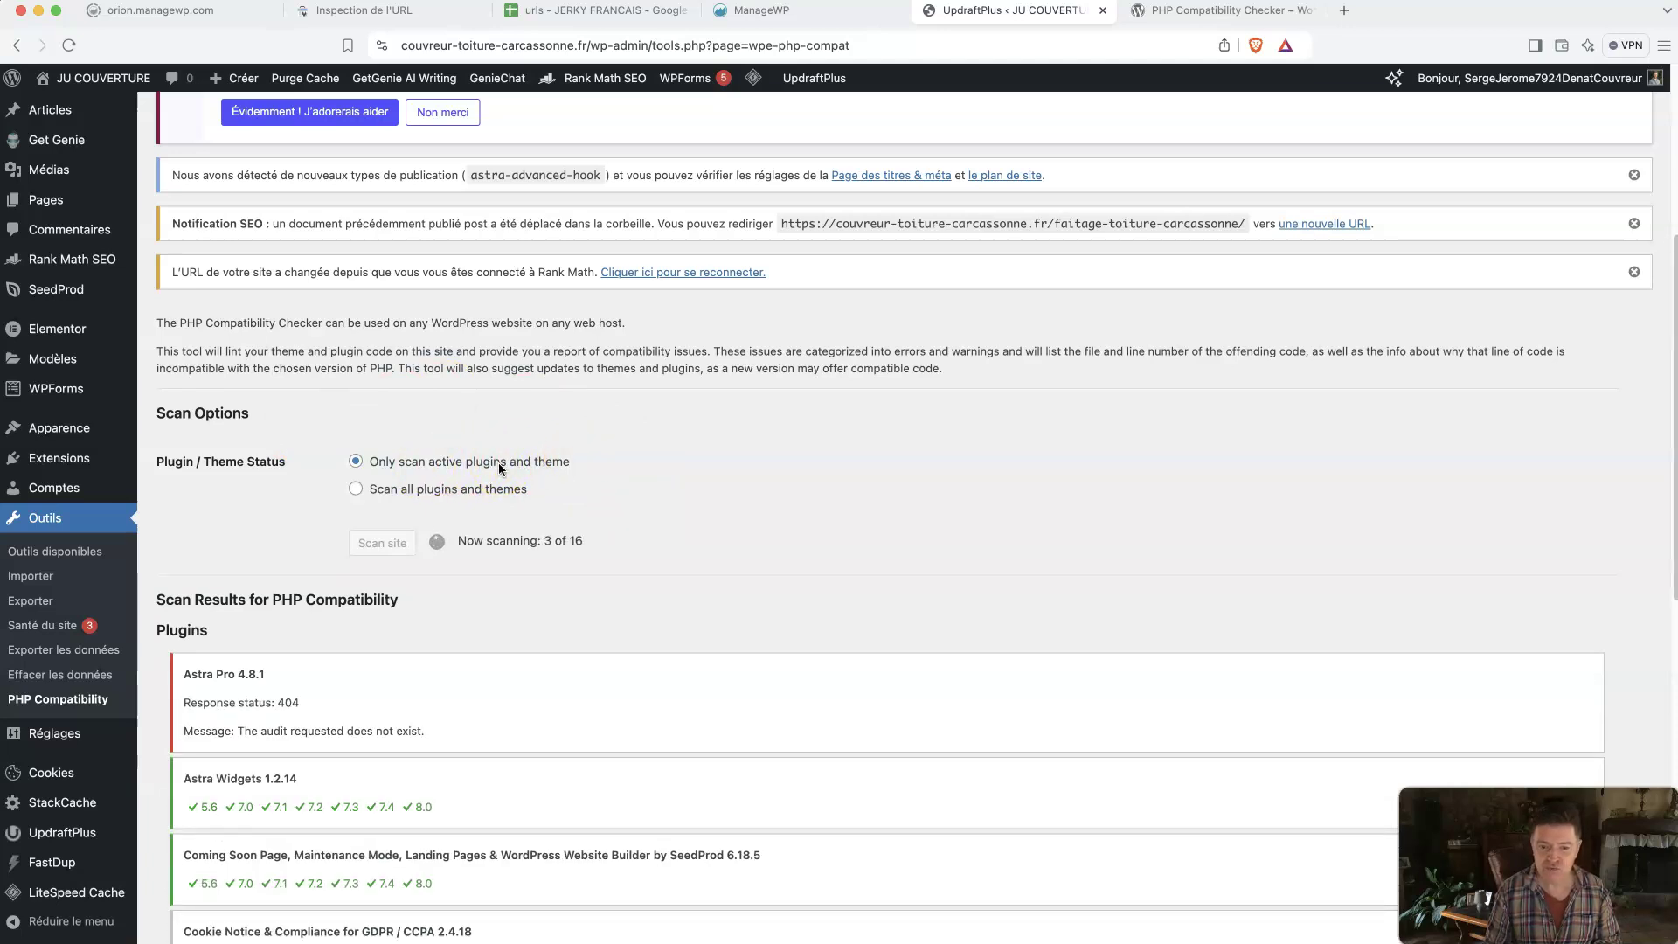
Step: Follow the scan's progress and read the PHP compatibility results of the first listed plugins, from Astra Pro to GetGenie AI
left_click(756, 441)
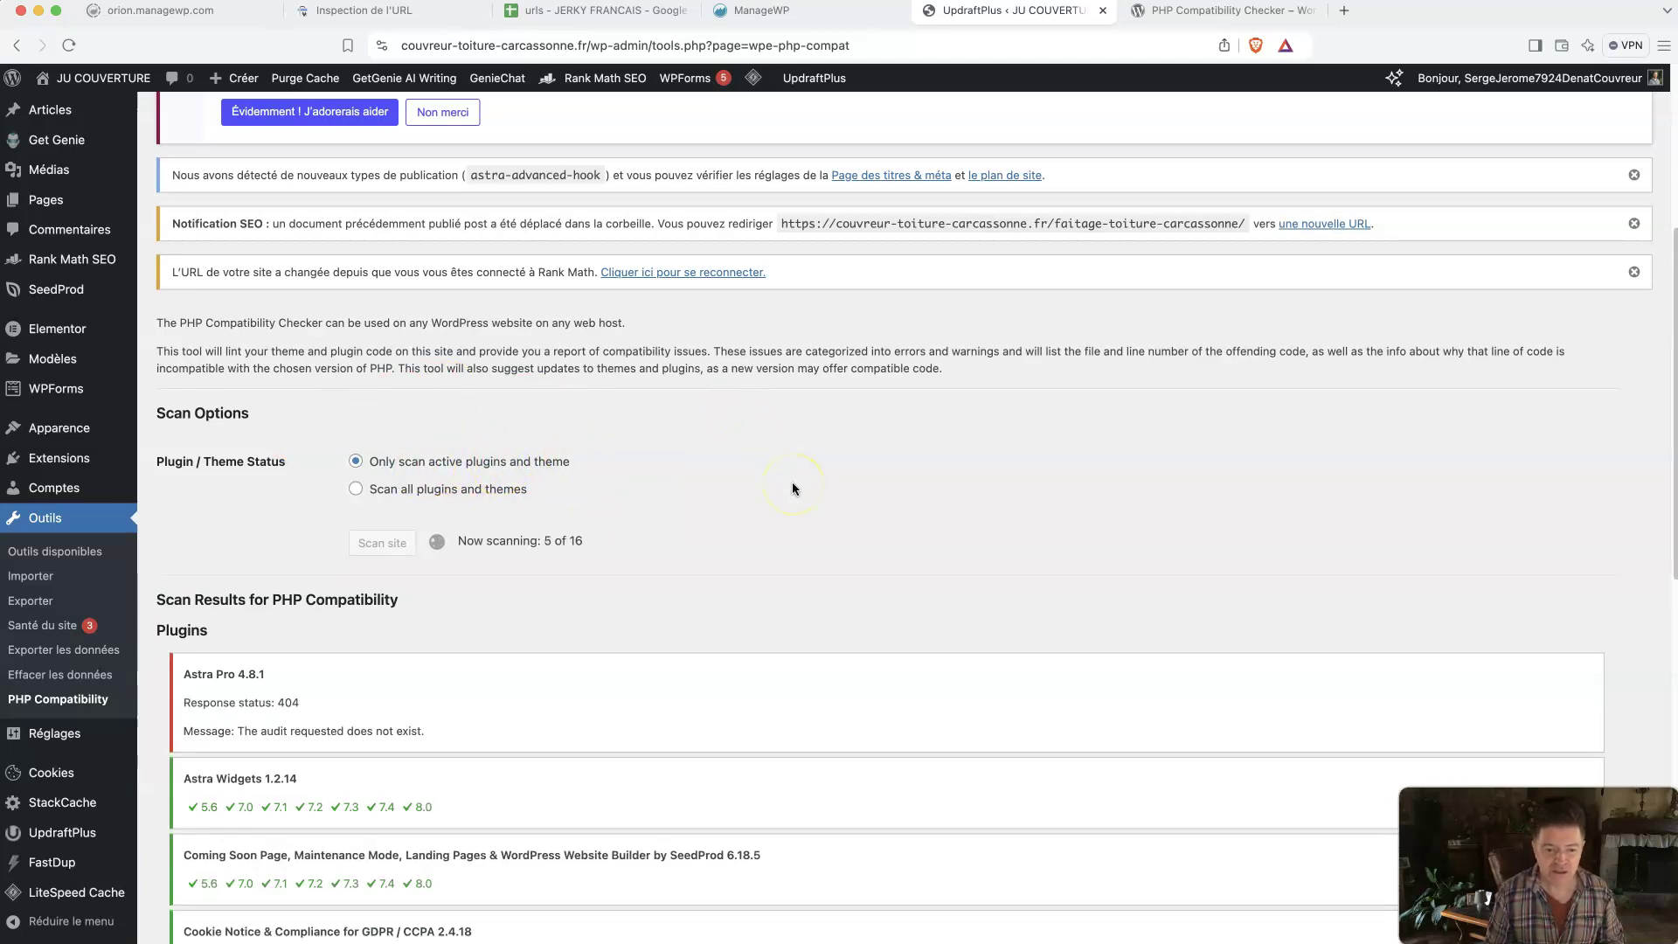
scroll(792, 487, "down", 3)
left_click(280, 570)
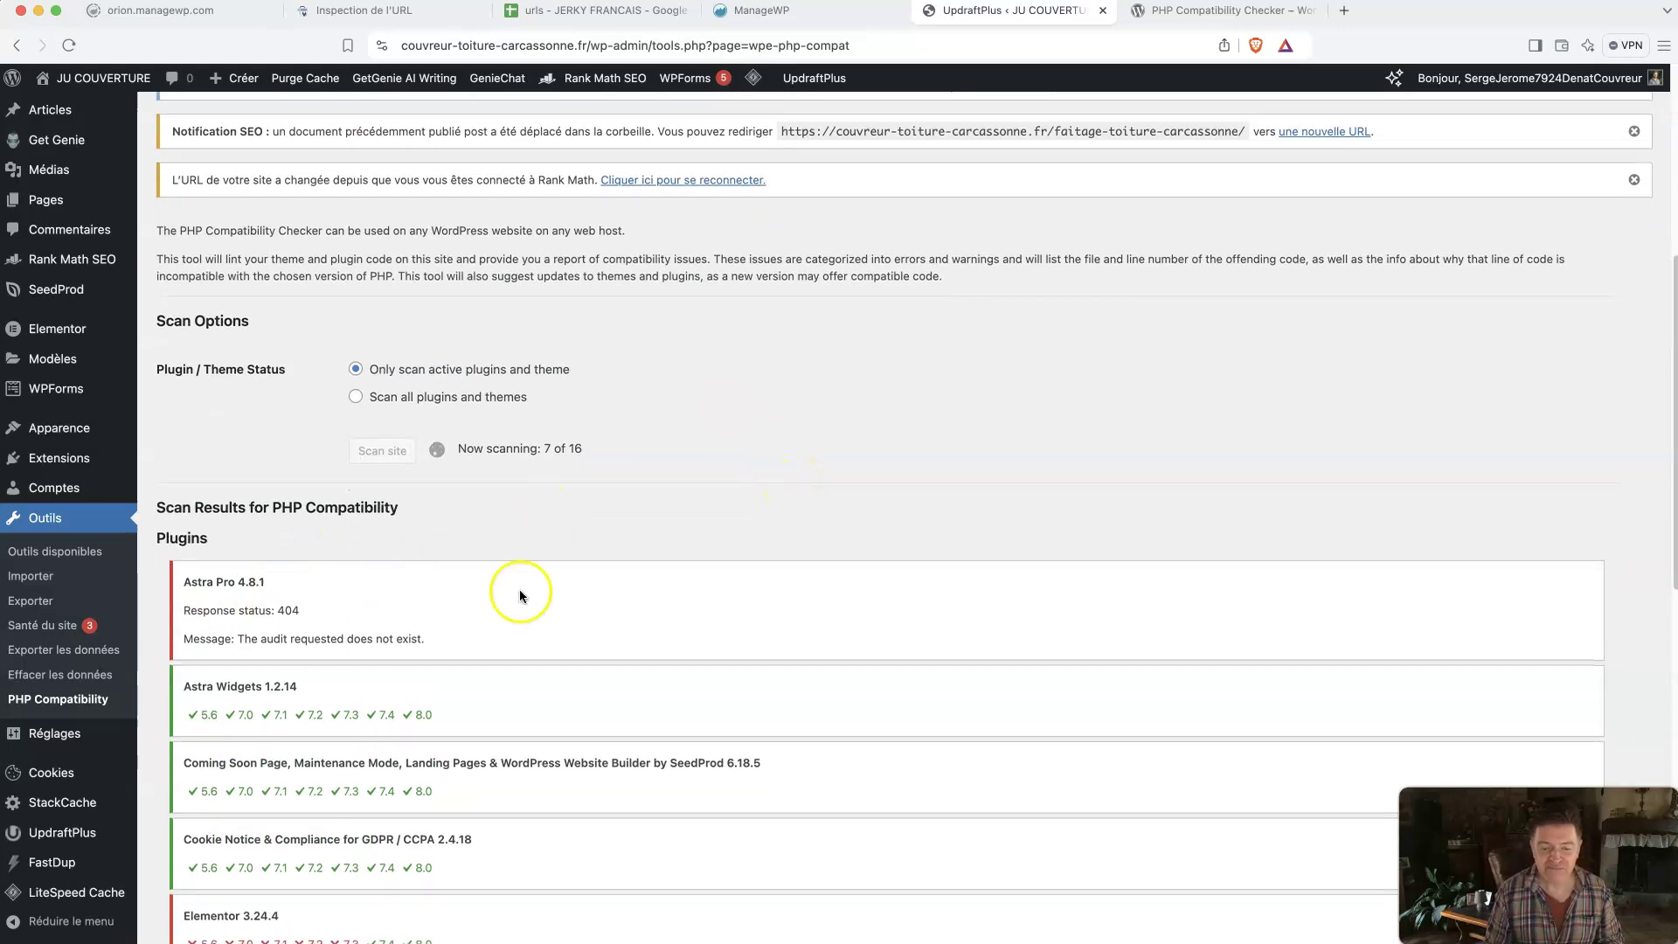
scroll(556, 577, "down", 3)
scroll(603, 539, "down", 5)
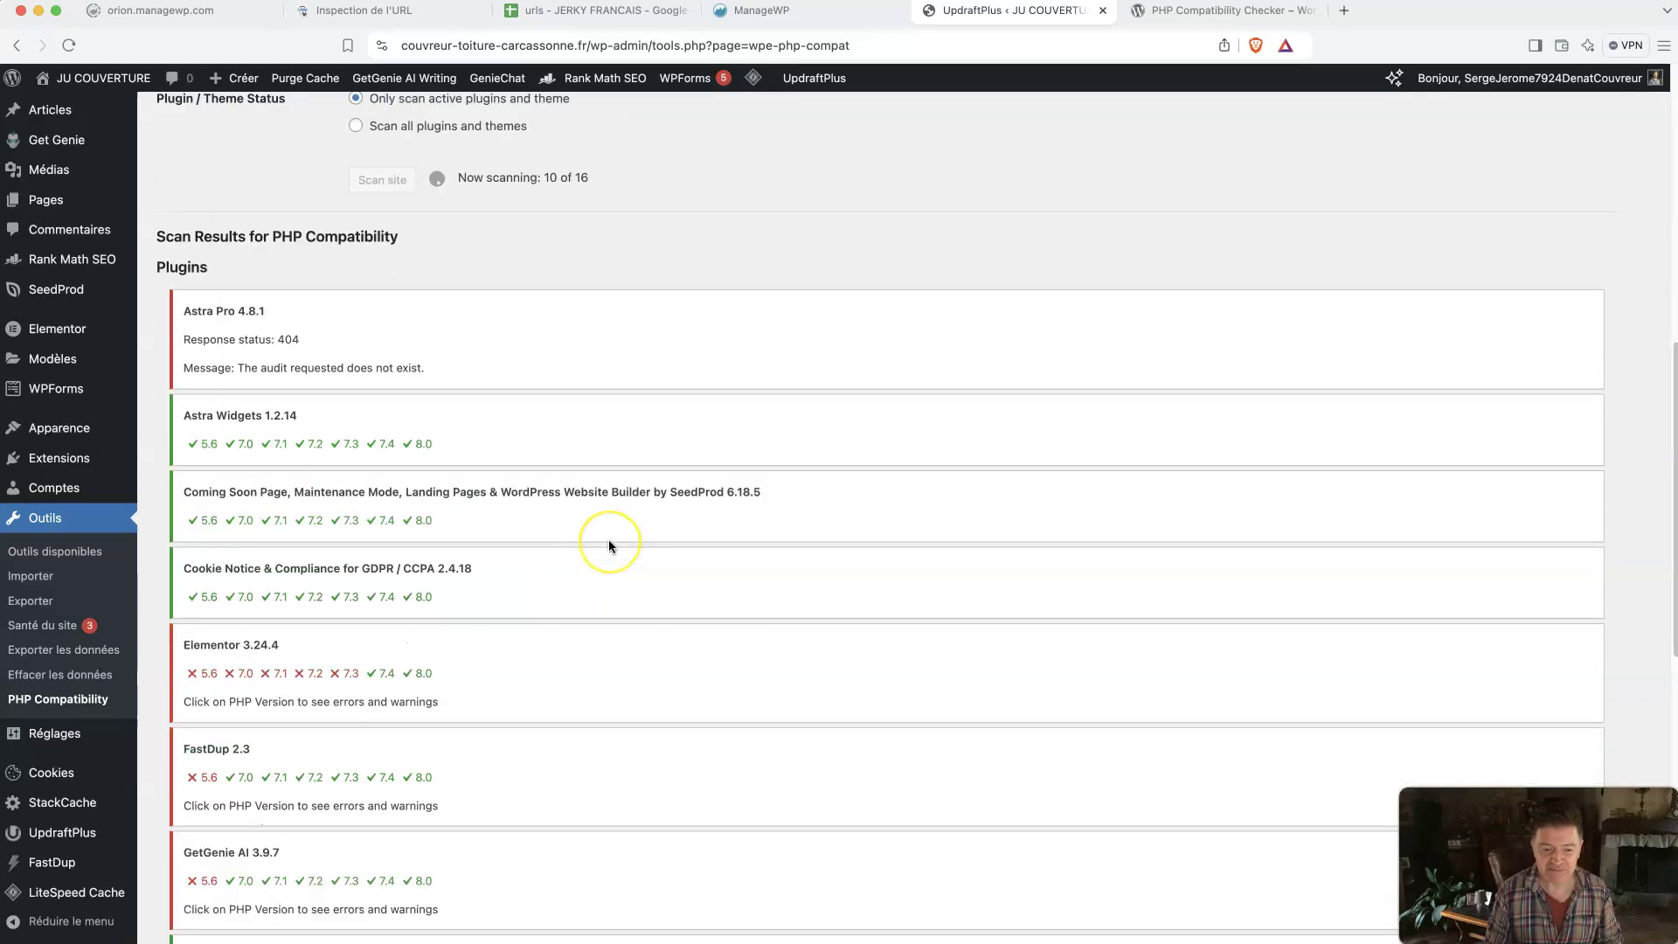
scroll(608, 546, "down", 1)
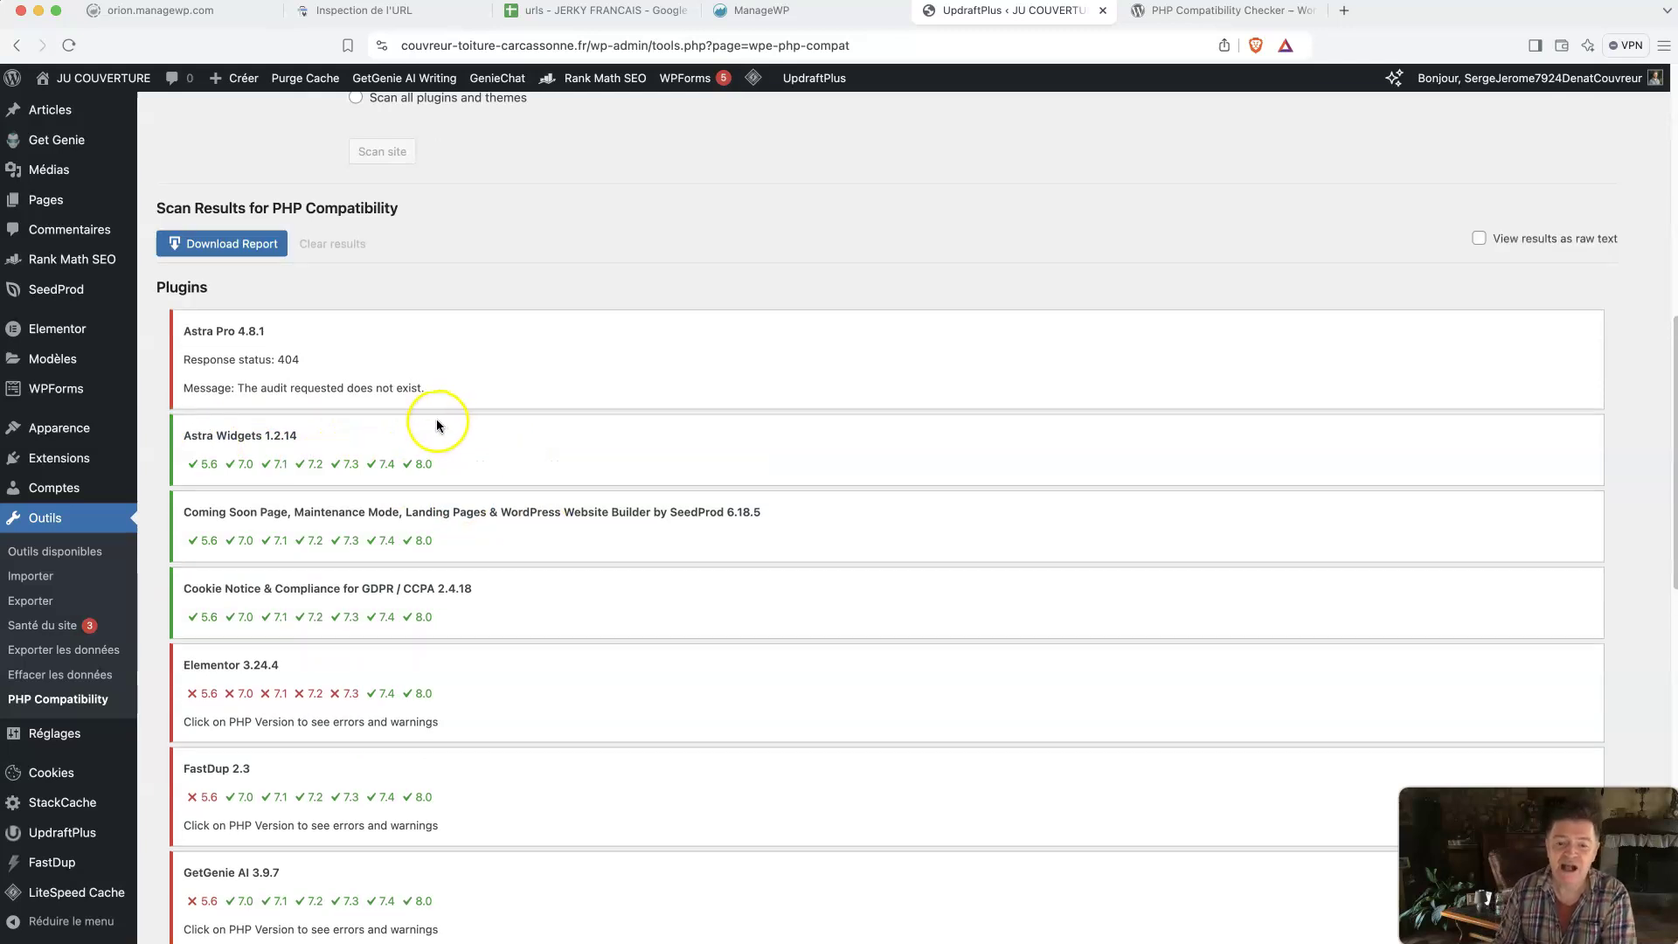
scroll(532, 527, "down", 1)
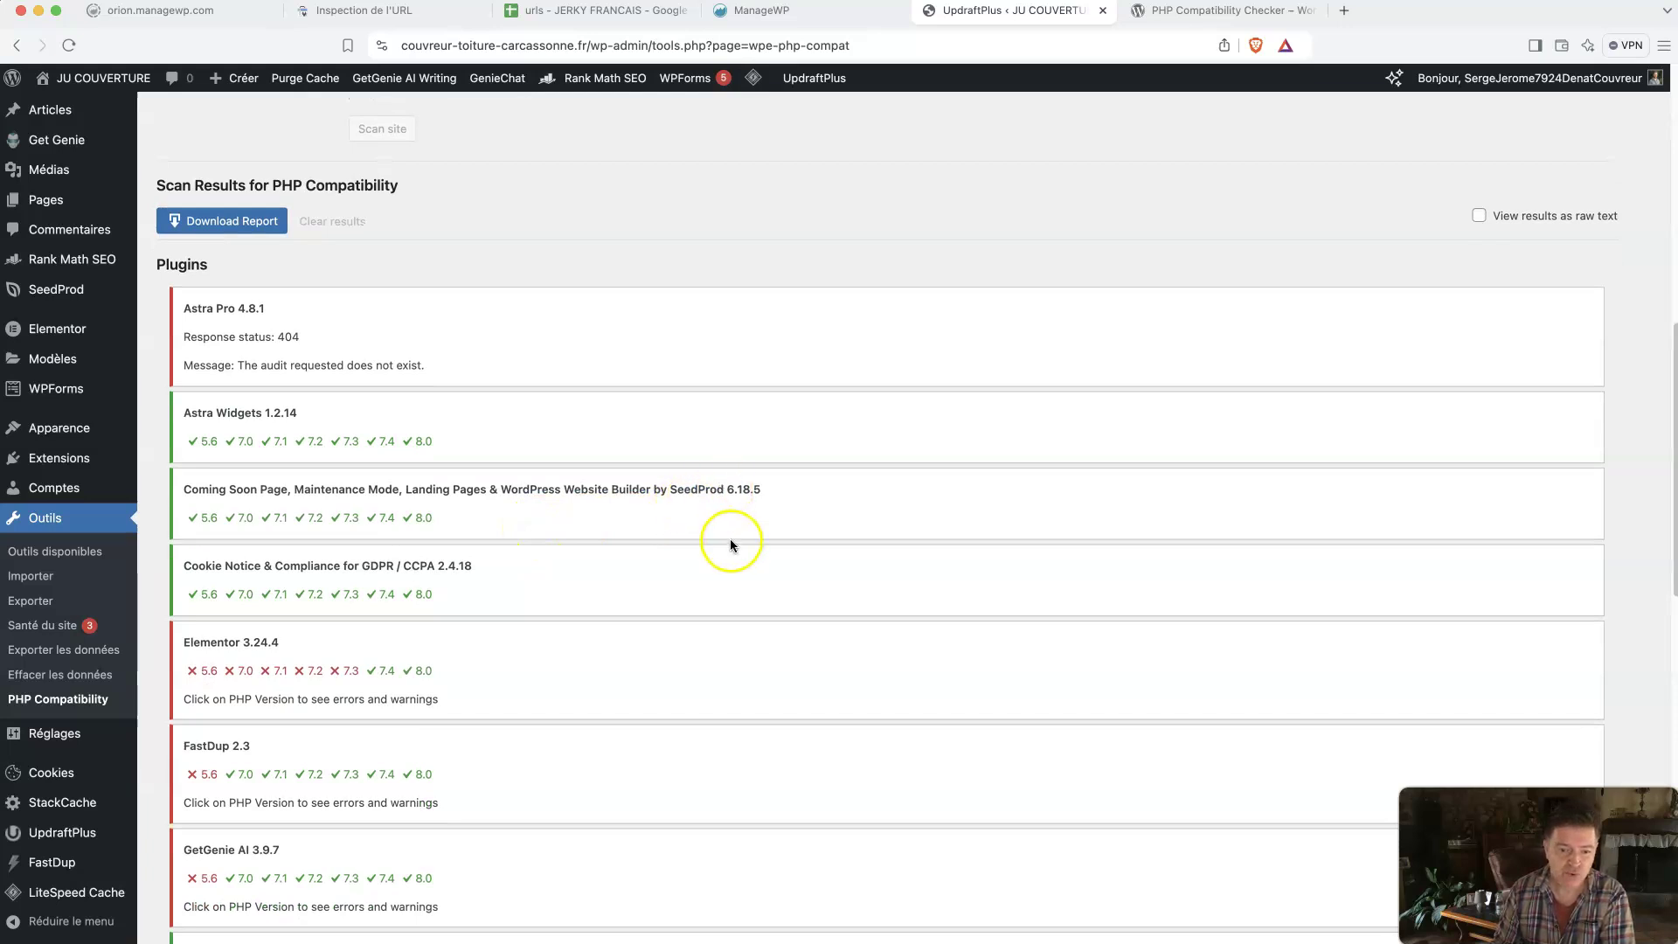
scroll(514, 595, "down", 1)
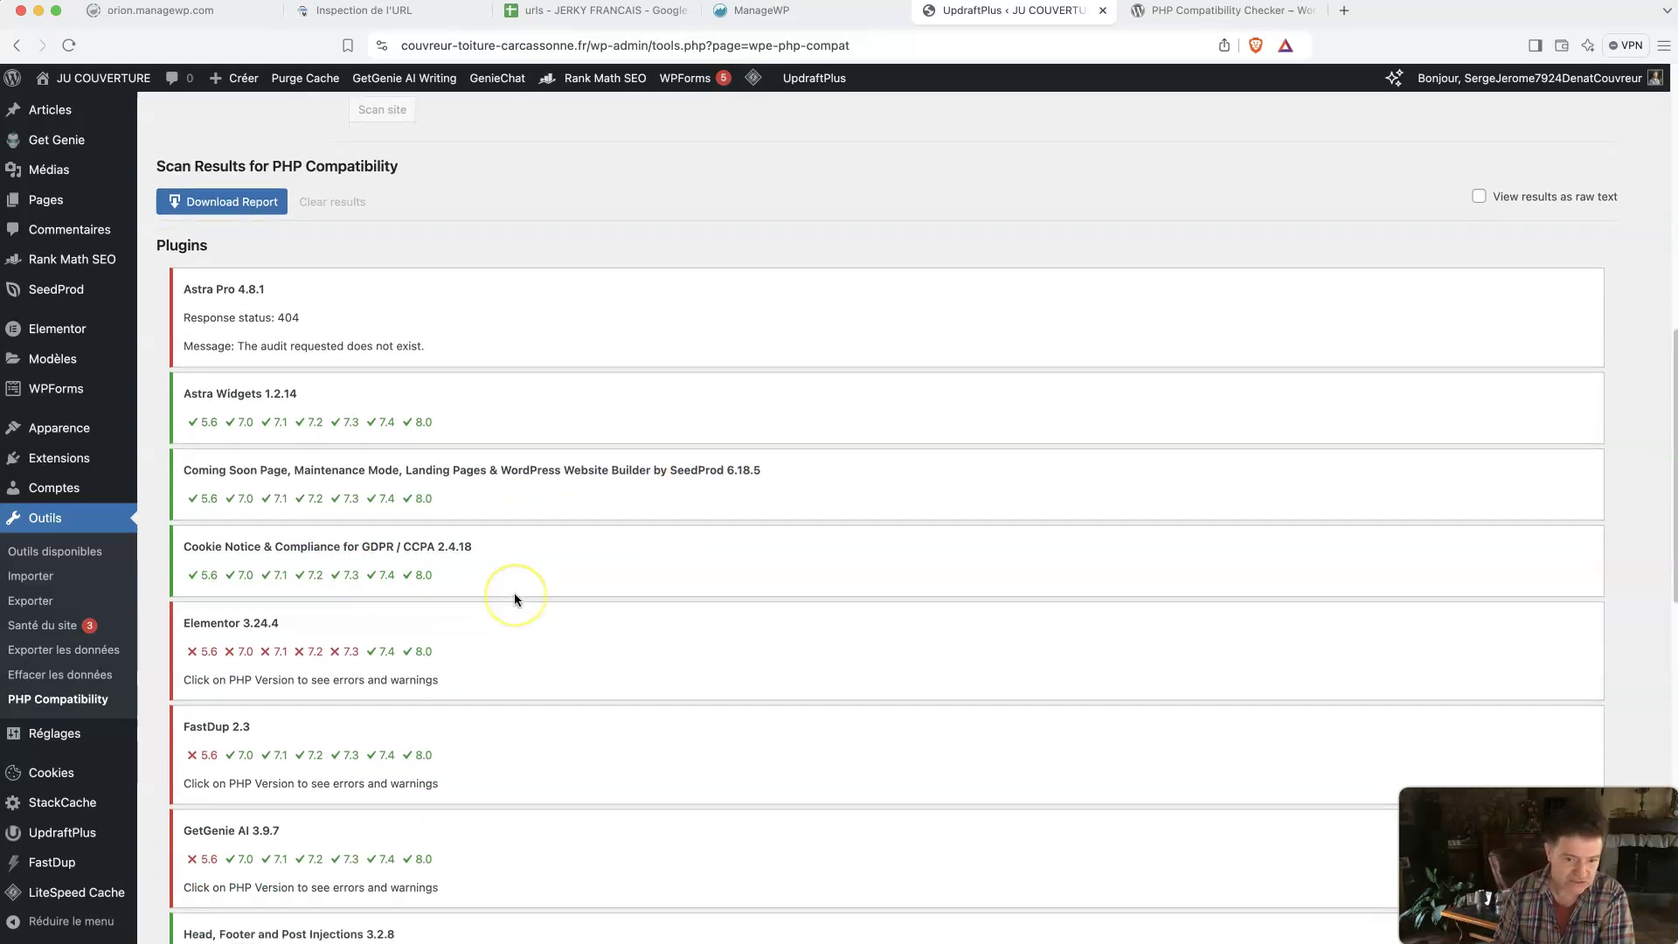
scroll(515, 597, "down", 1)
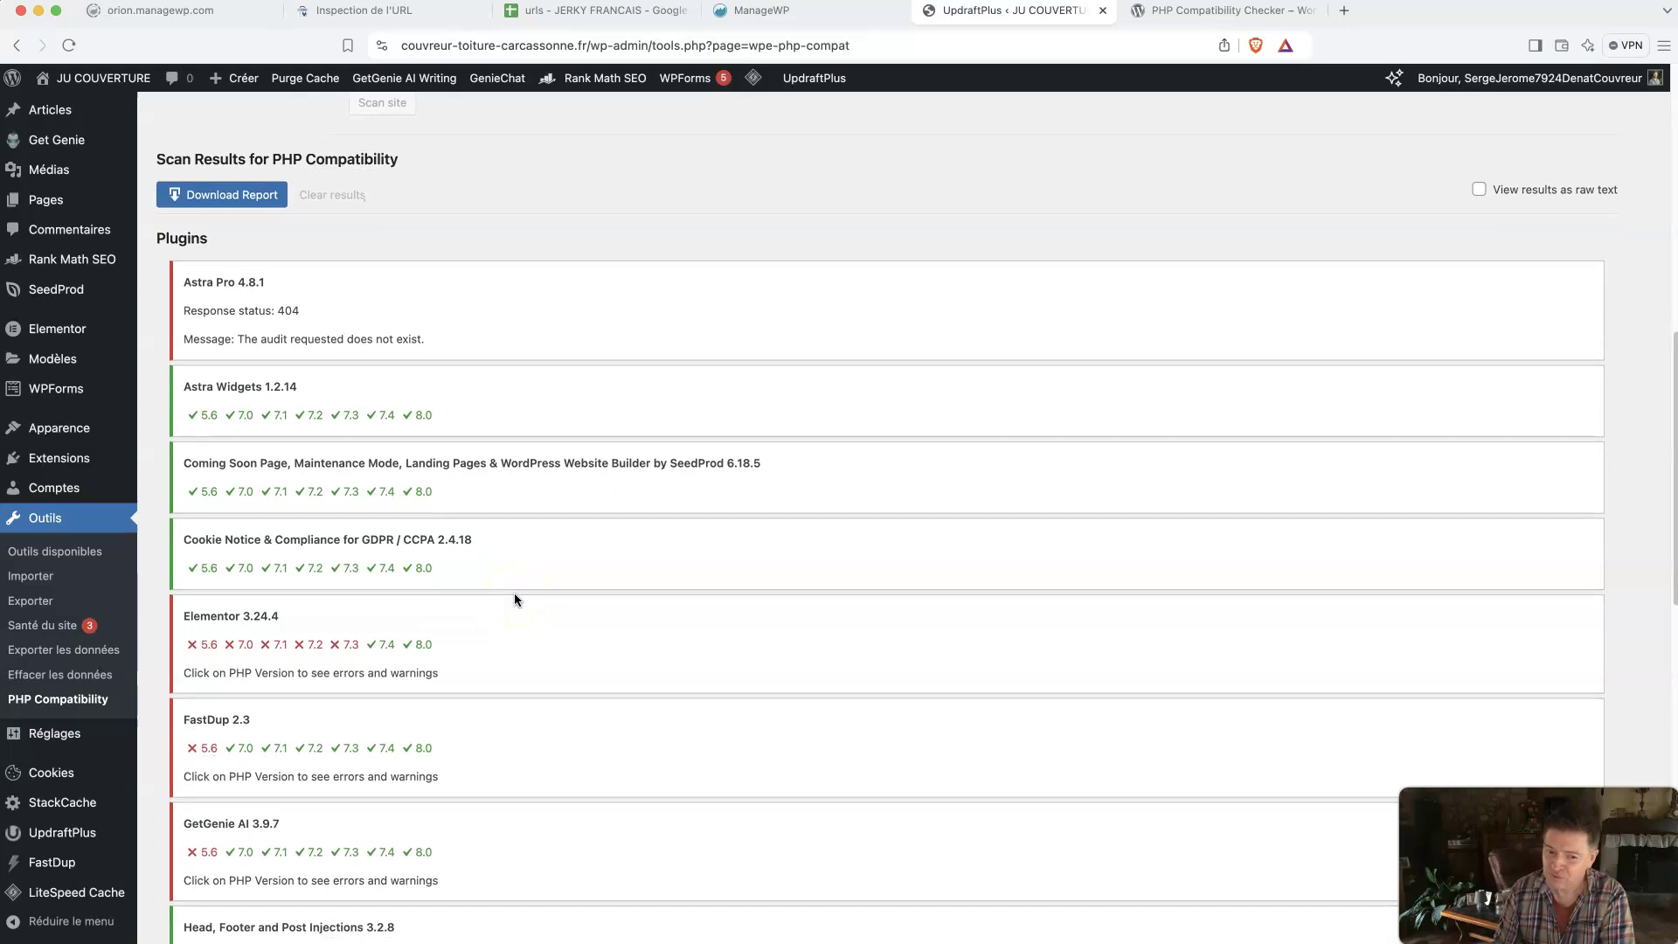
Step: Examine the results for the remaining plugins, including ManageWP - Worker, UpdraftPlus and WPForms Lite, and for the Astra Child theme
scroll(515, 600, "down", 4)
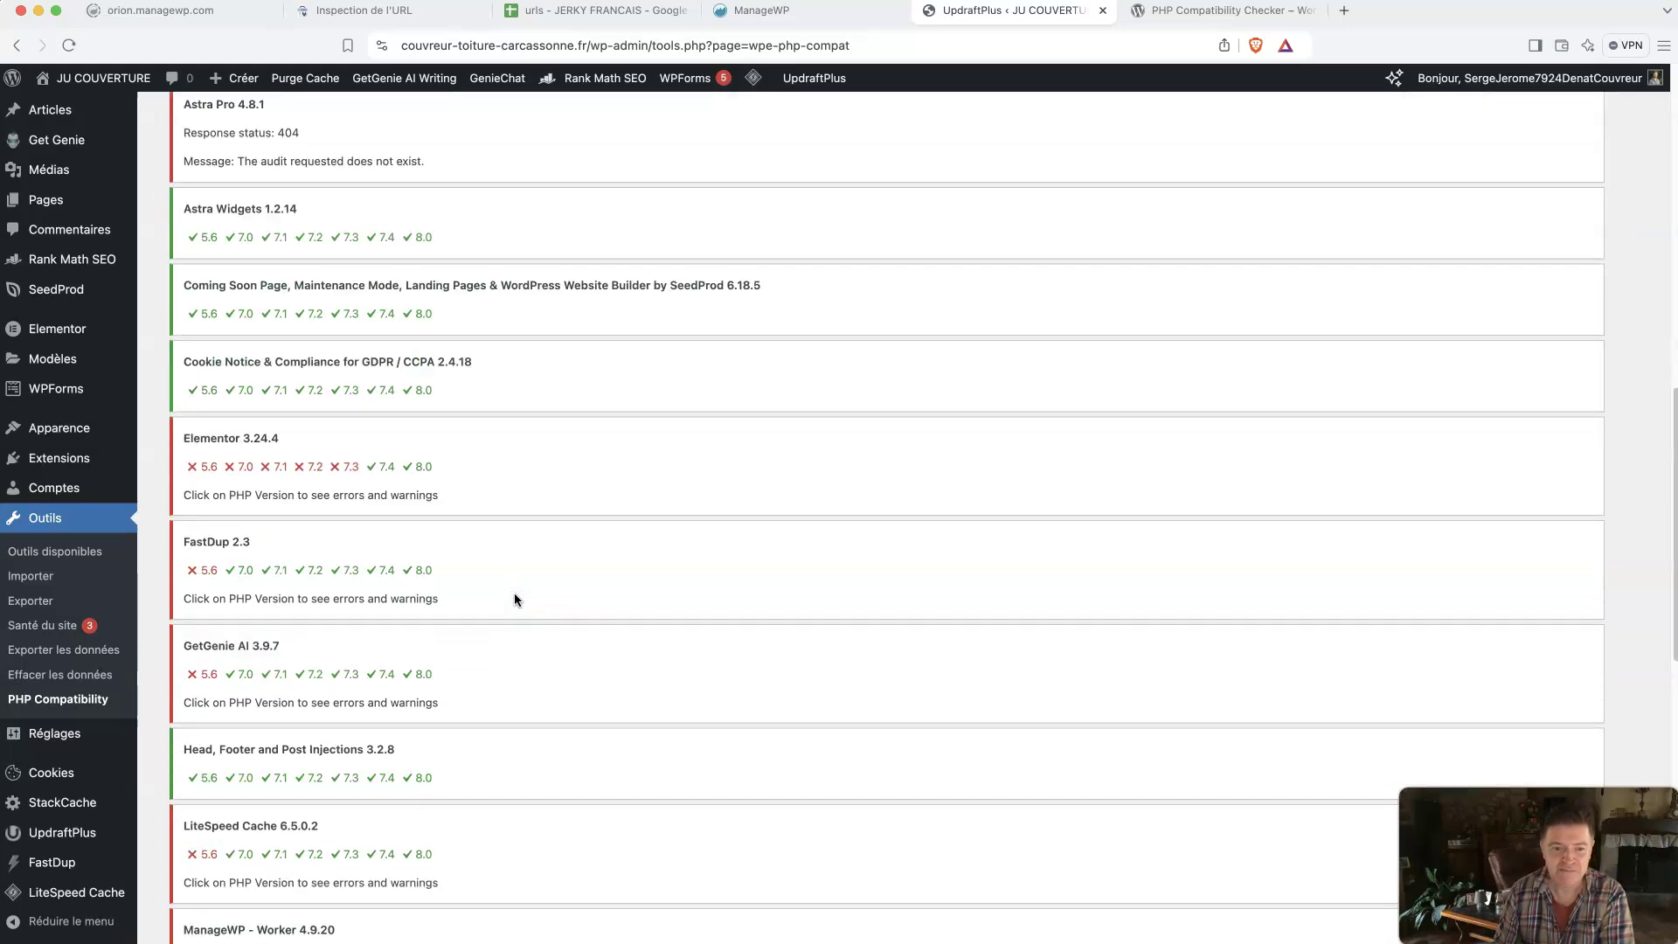
scroll(514, 599, "down", 6)
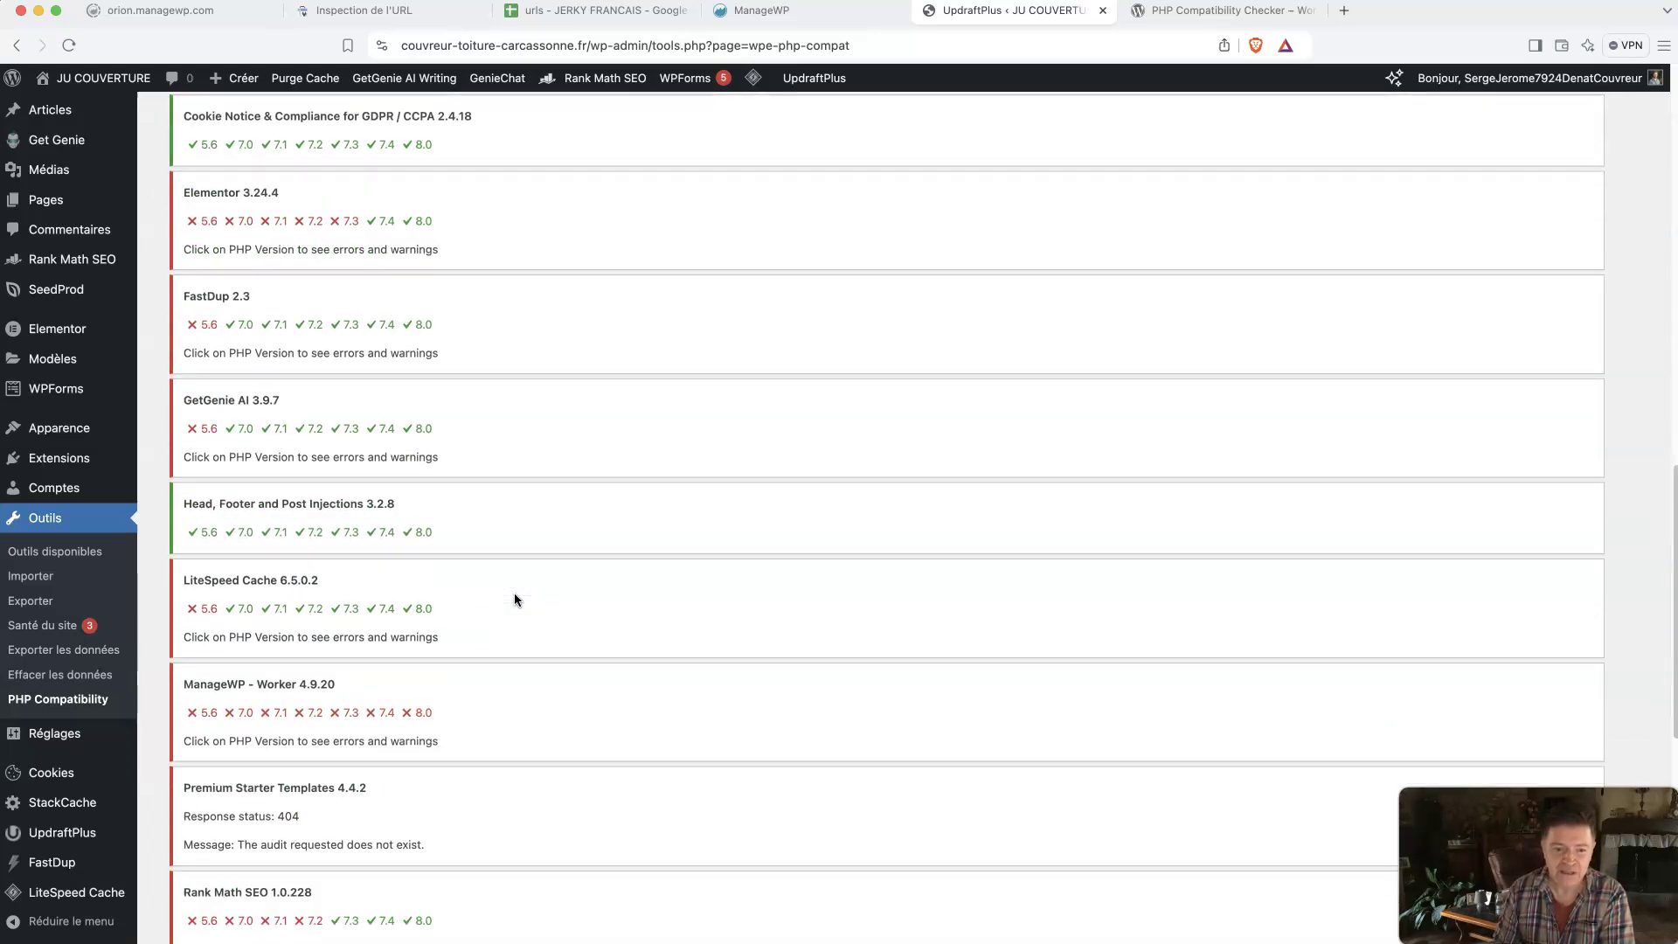
scroll(629, 618, "down", 1)
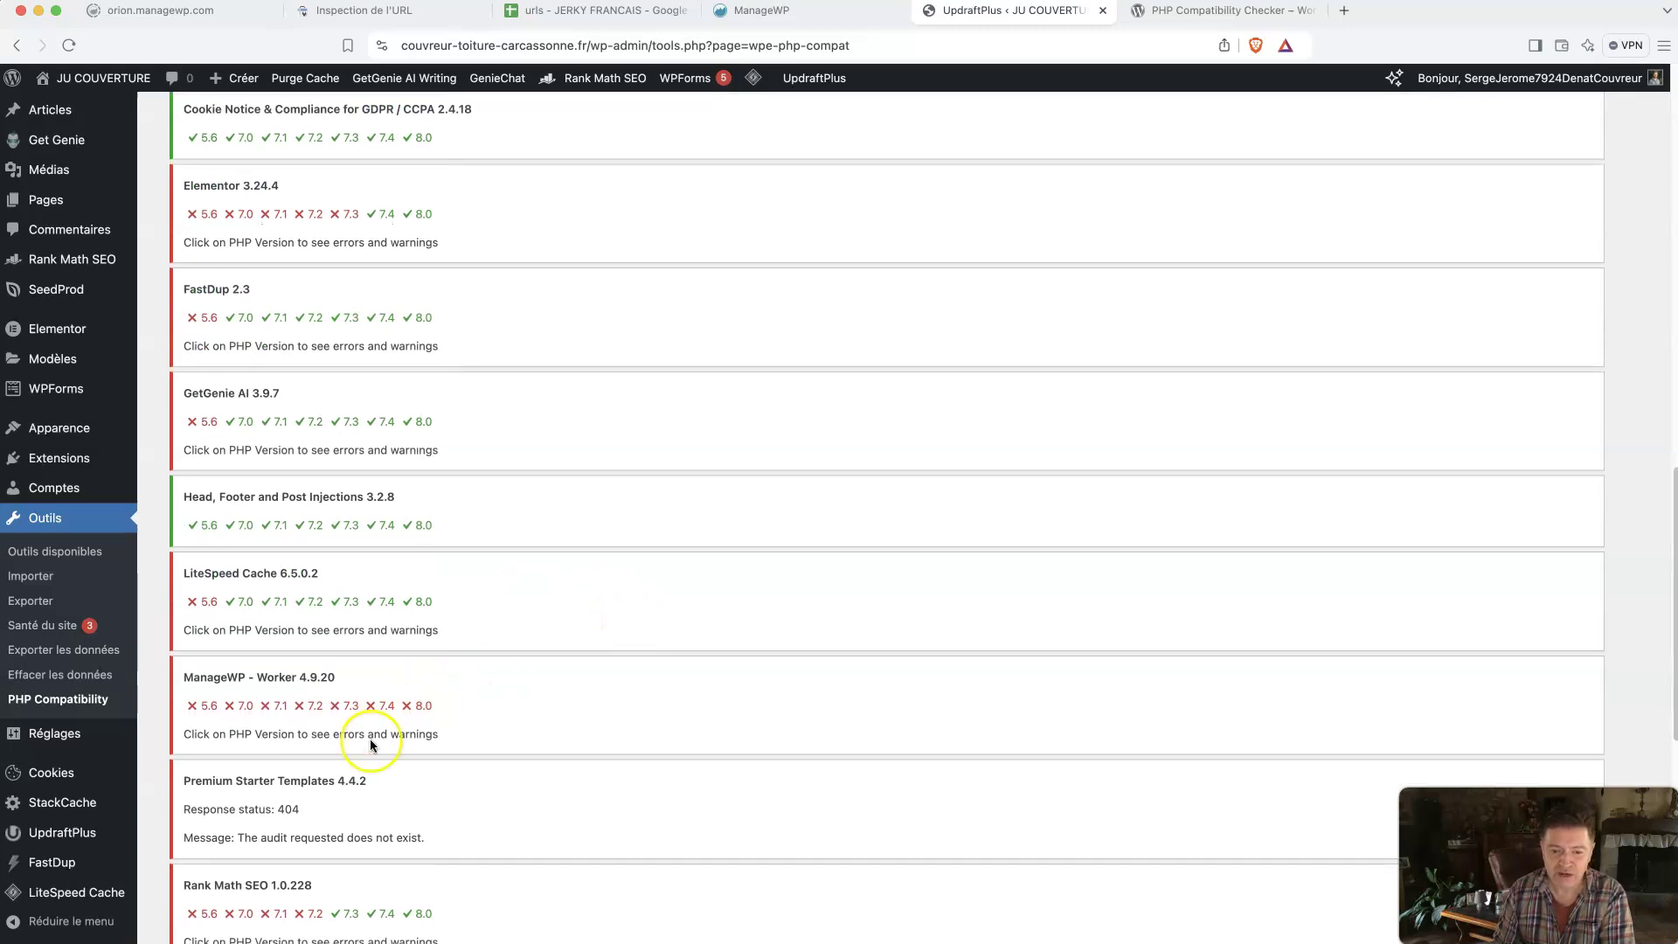
left_click_drag(183, 675, 246, 678)
scroll(550, 701, "down", 2)
scroll(552, 706, "down", 5)
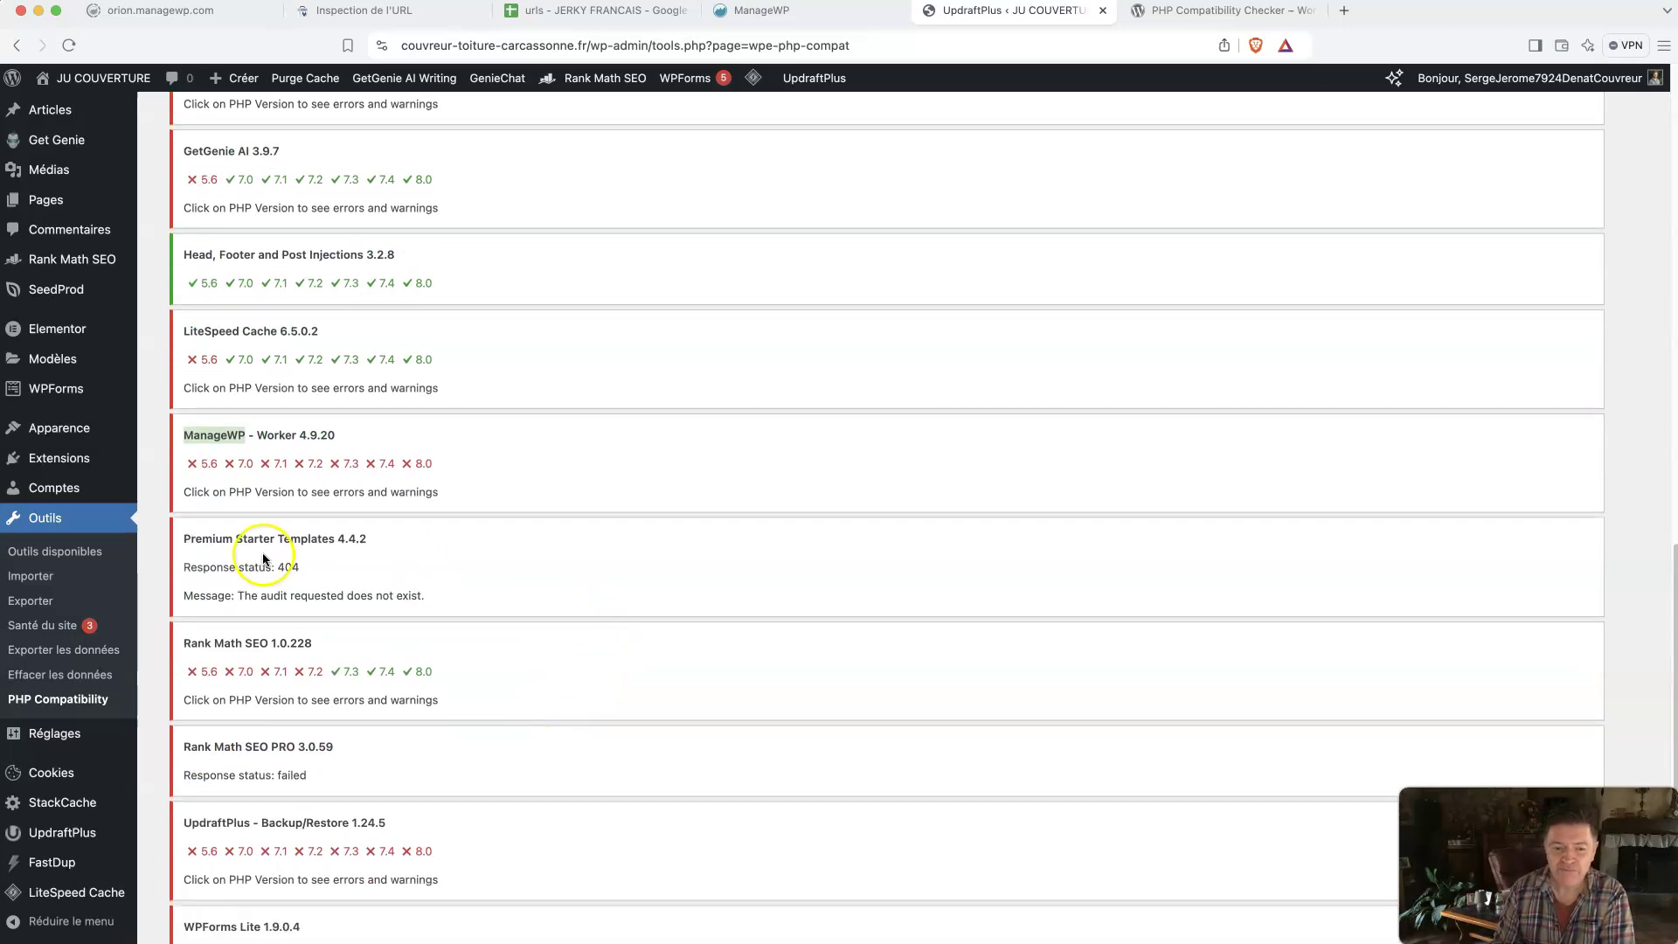
scroll(535, 643, "down", 3)
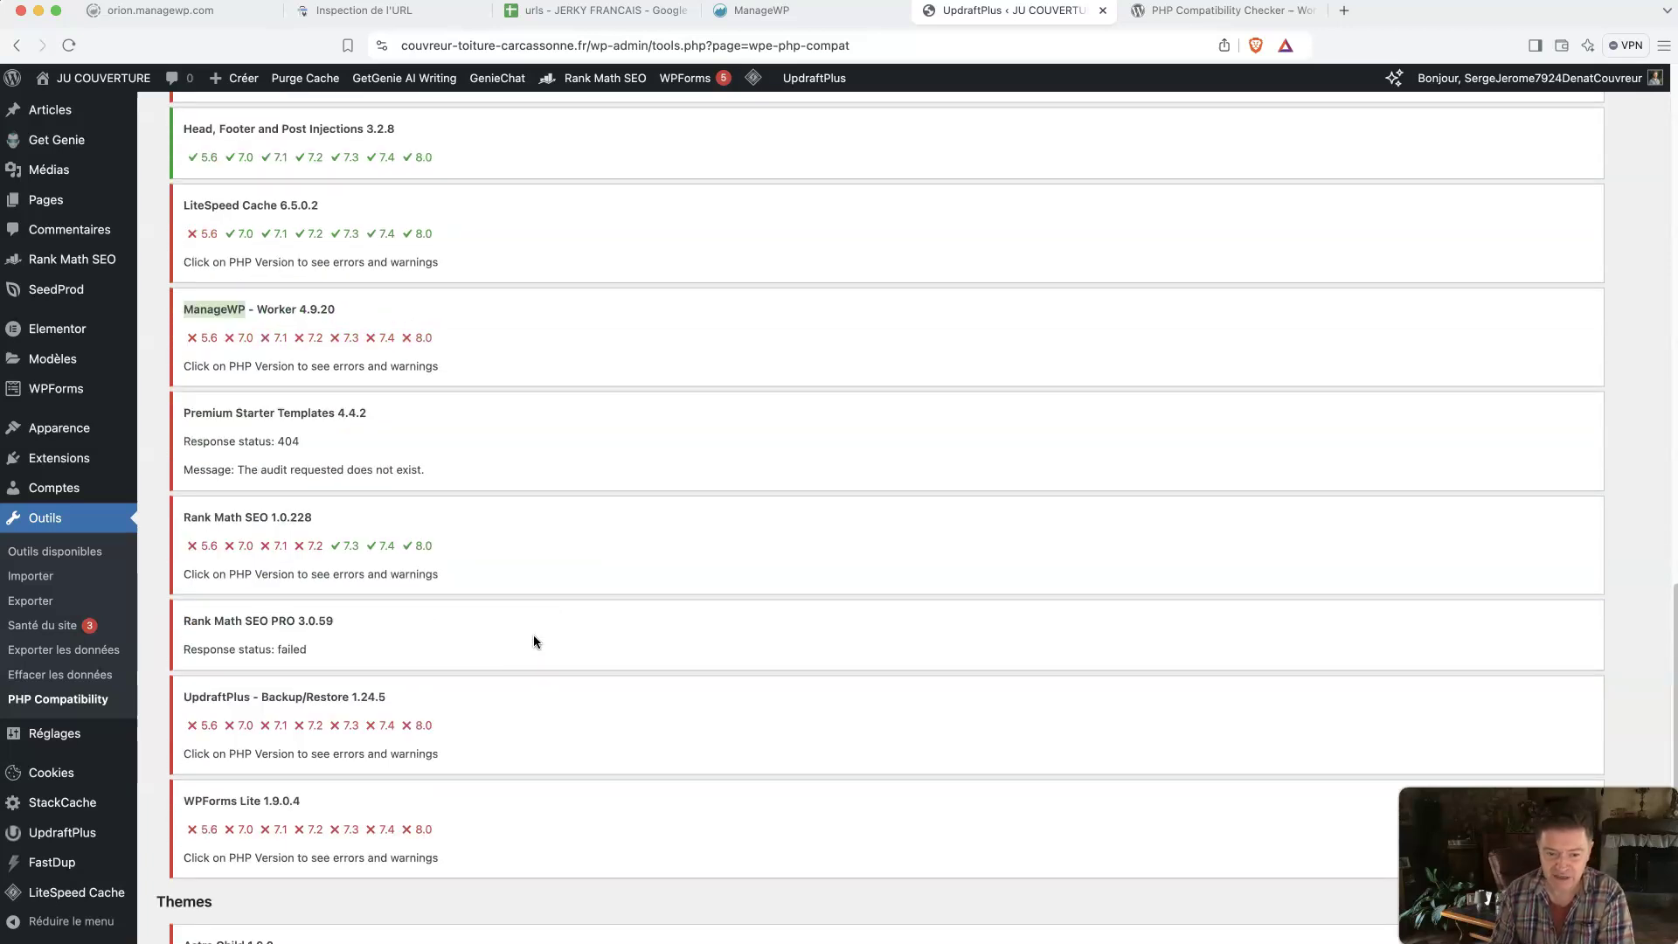
scroll(534, 642, "down", 2)
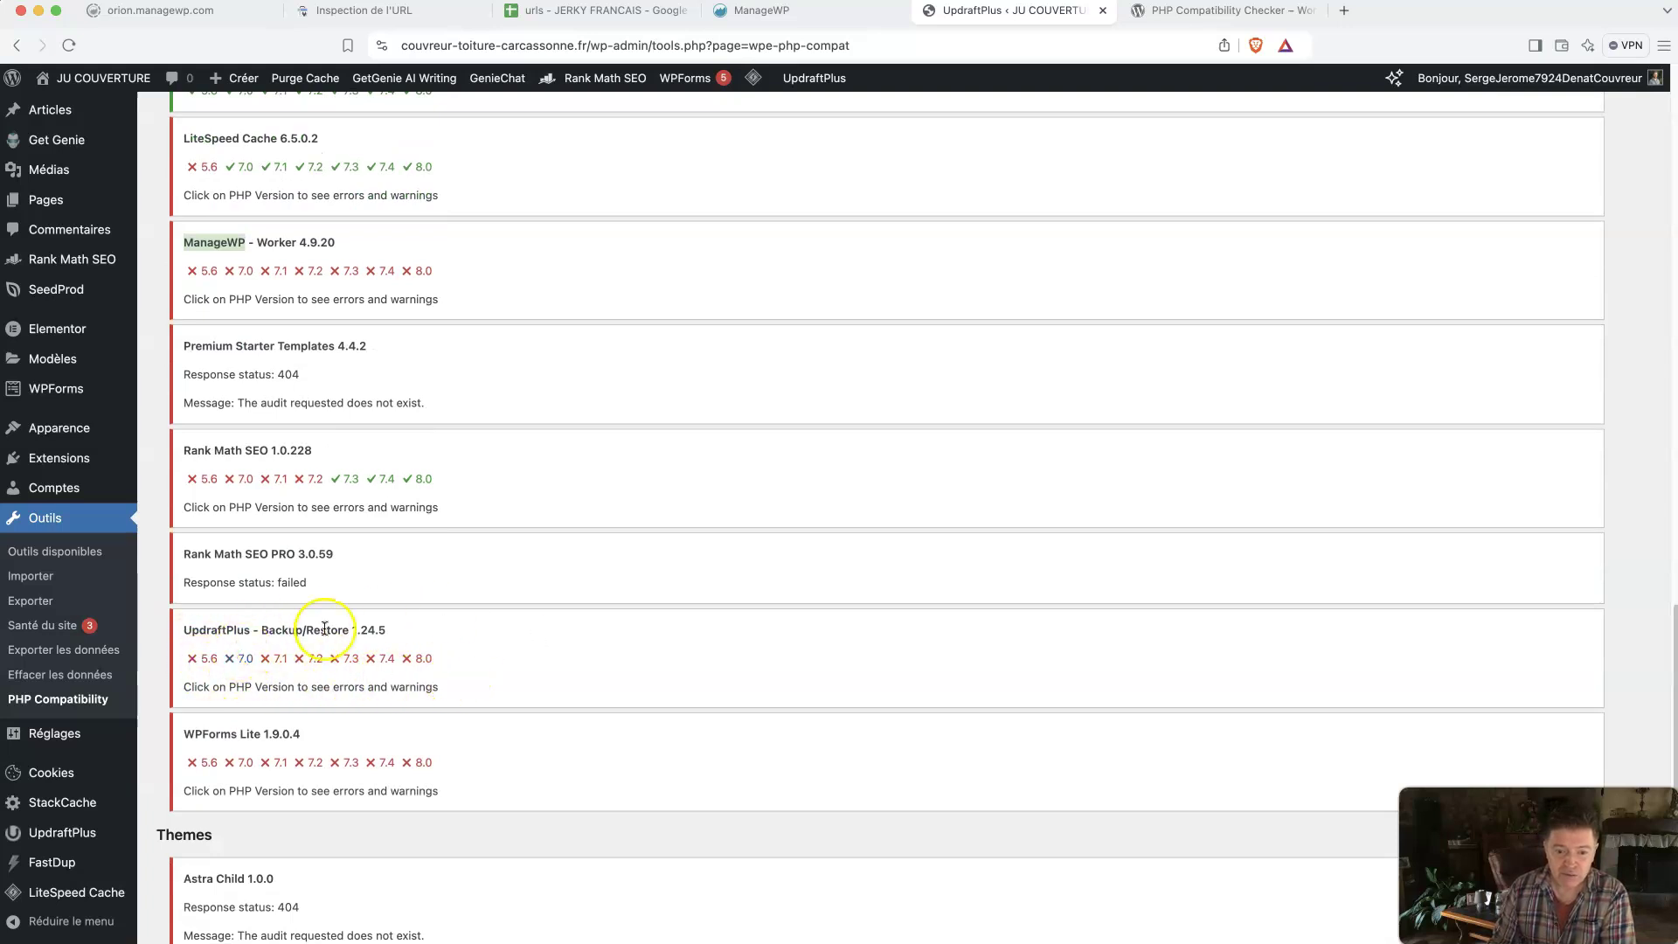
scroll(574, 671, "down", 2)
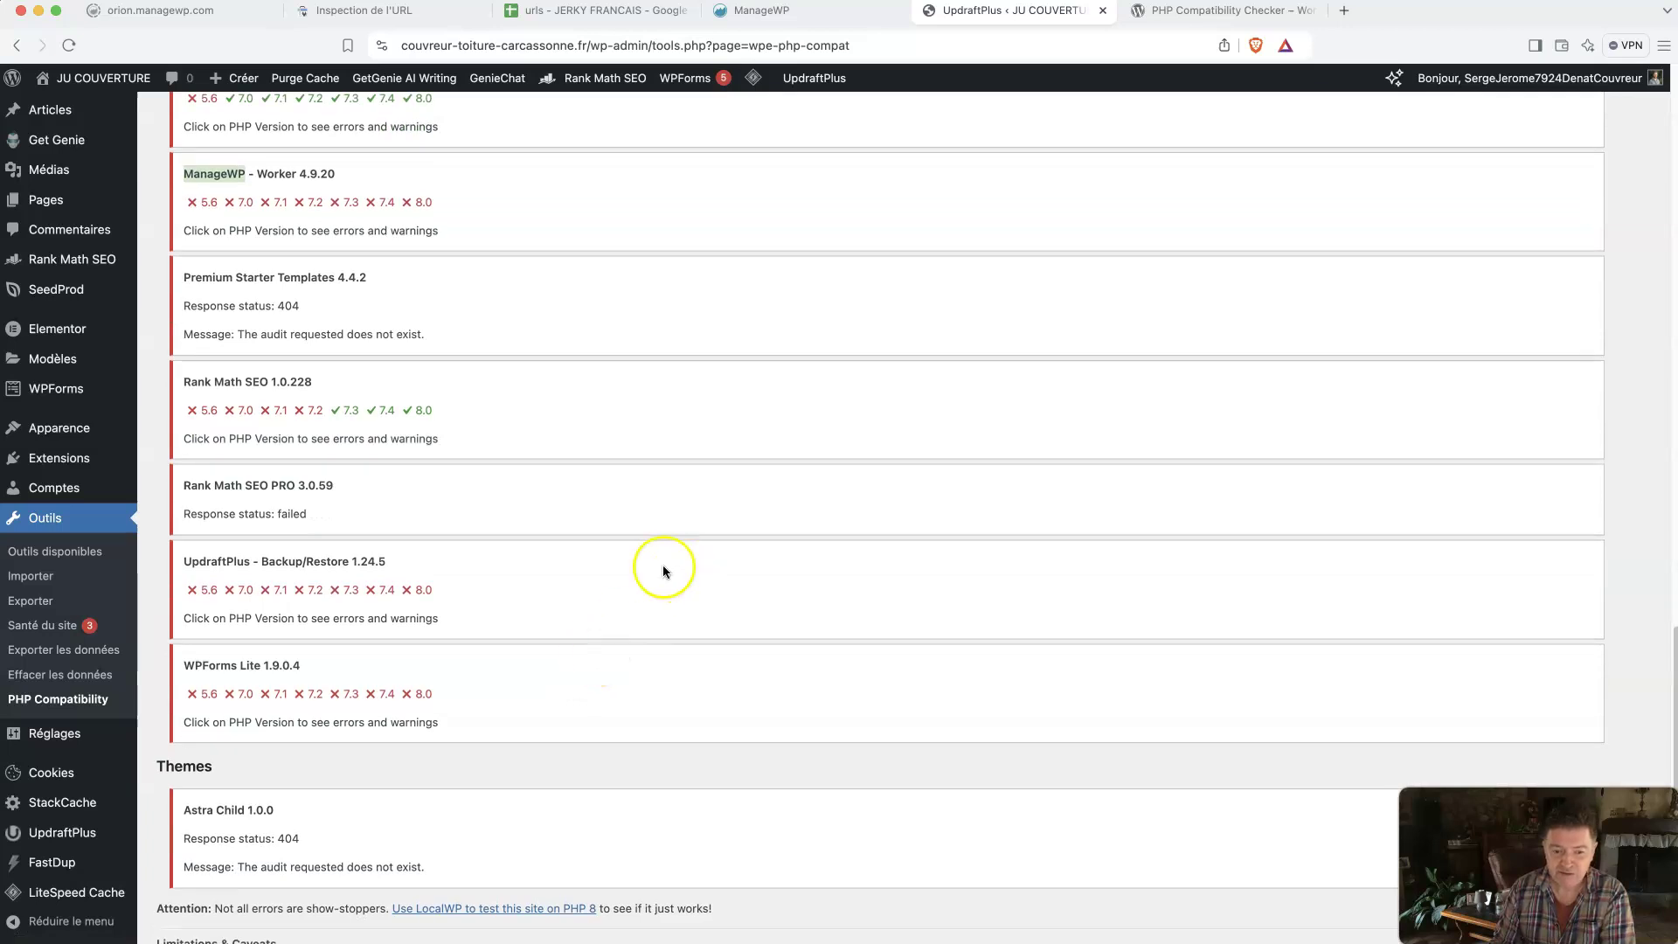
scroll(641, 696, "down", 4)
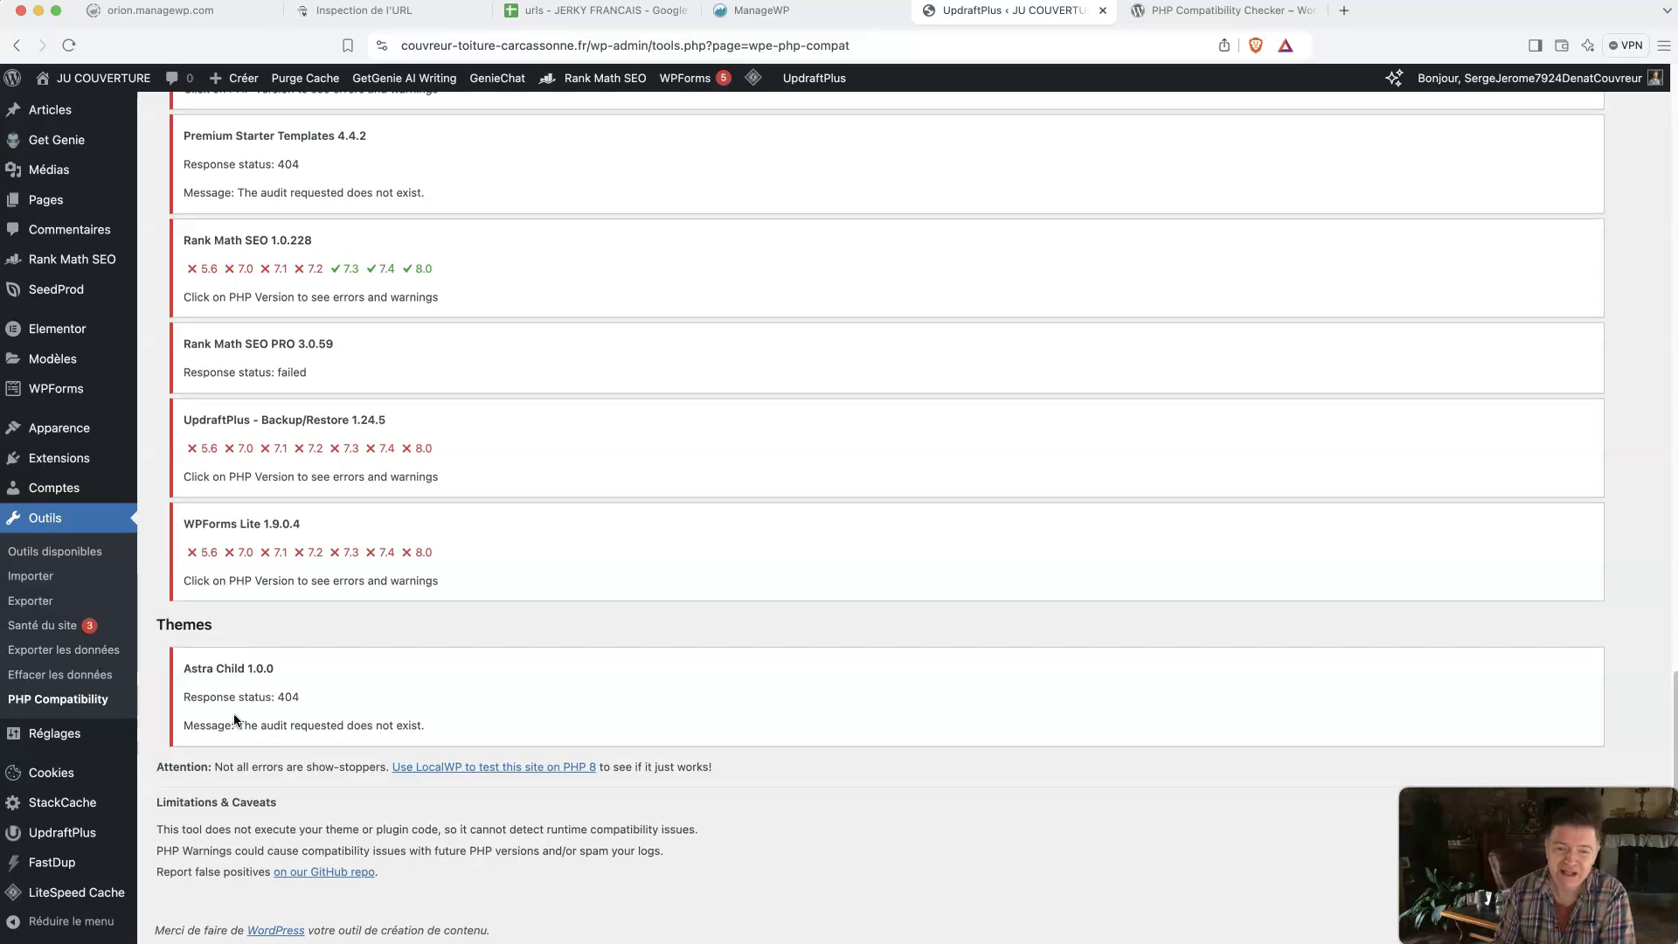
Step: Review the whole compatibility report again, from the scan options through the plugin list to the Themes section
scroll(233, 718, "up", 20)
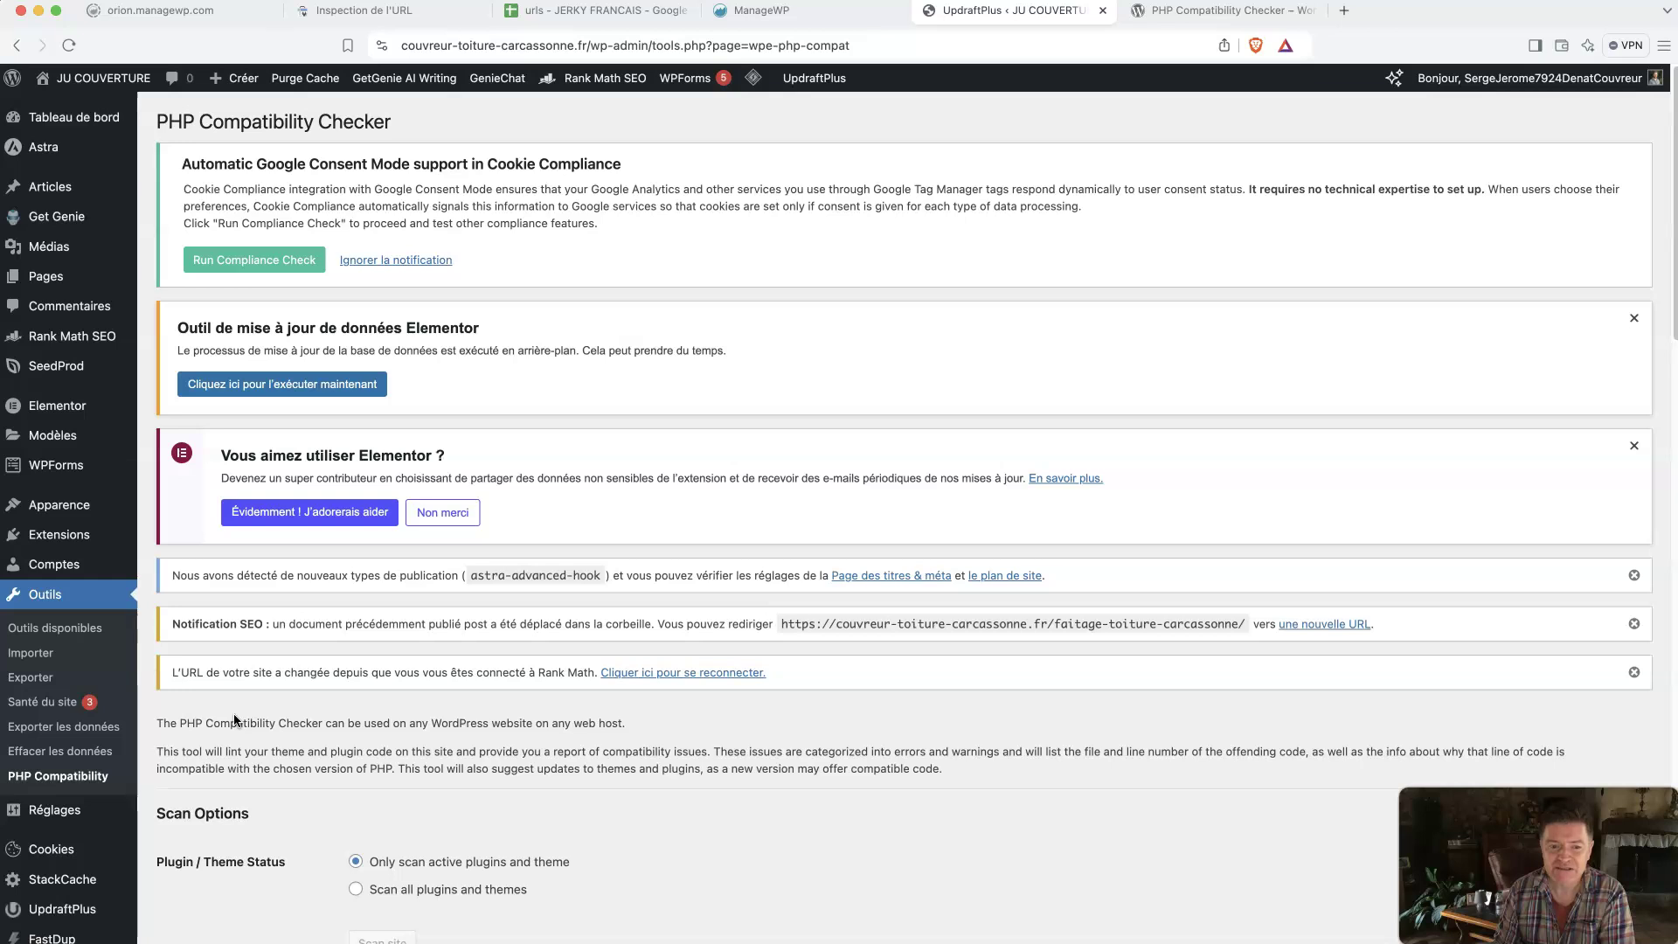
scroll(233, 718, "down", 20)
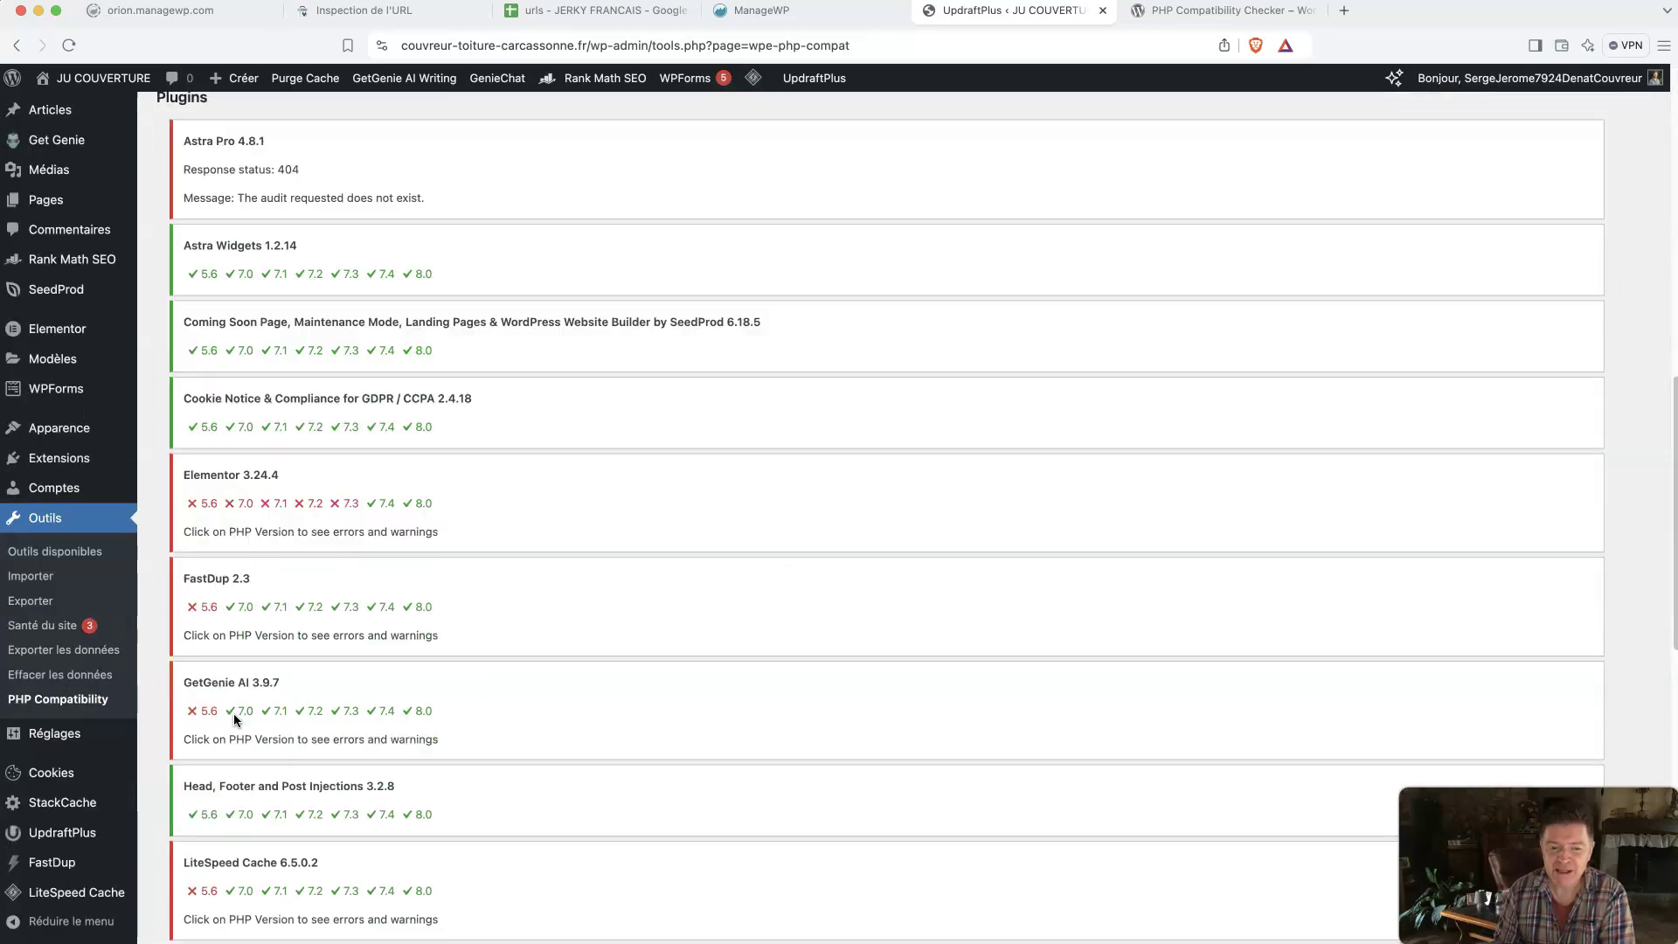
scroll(233, 713, "down", 2)
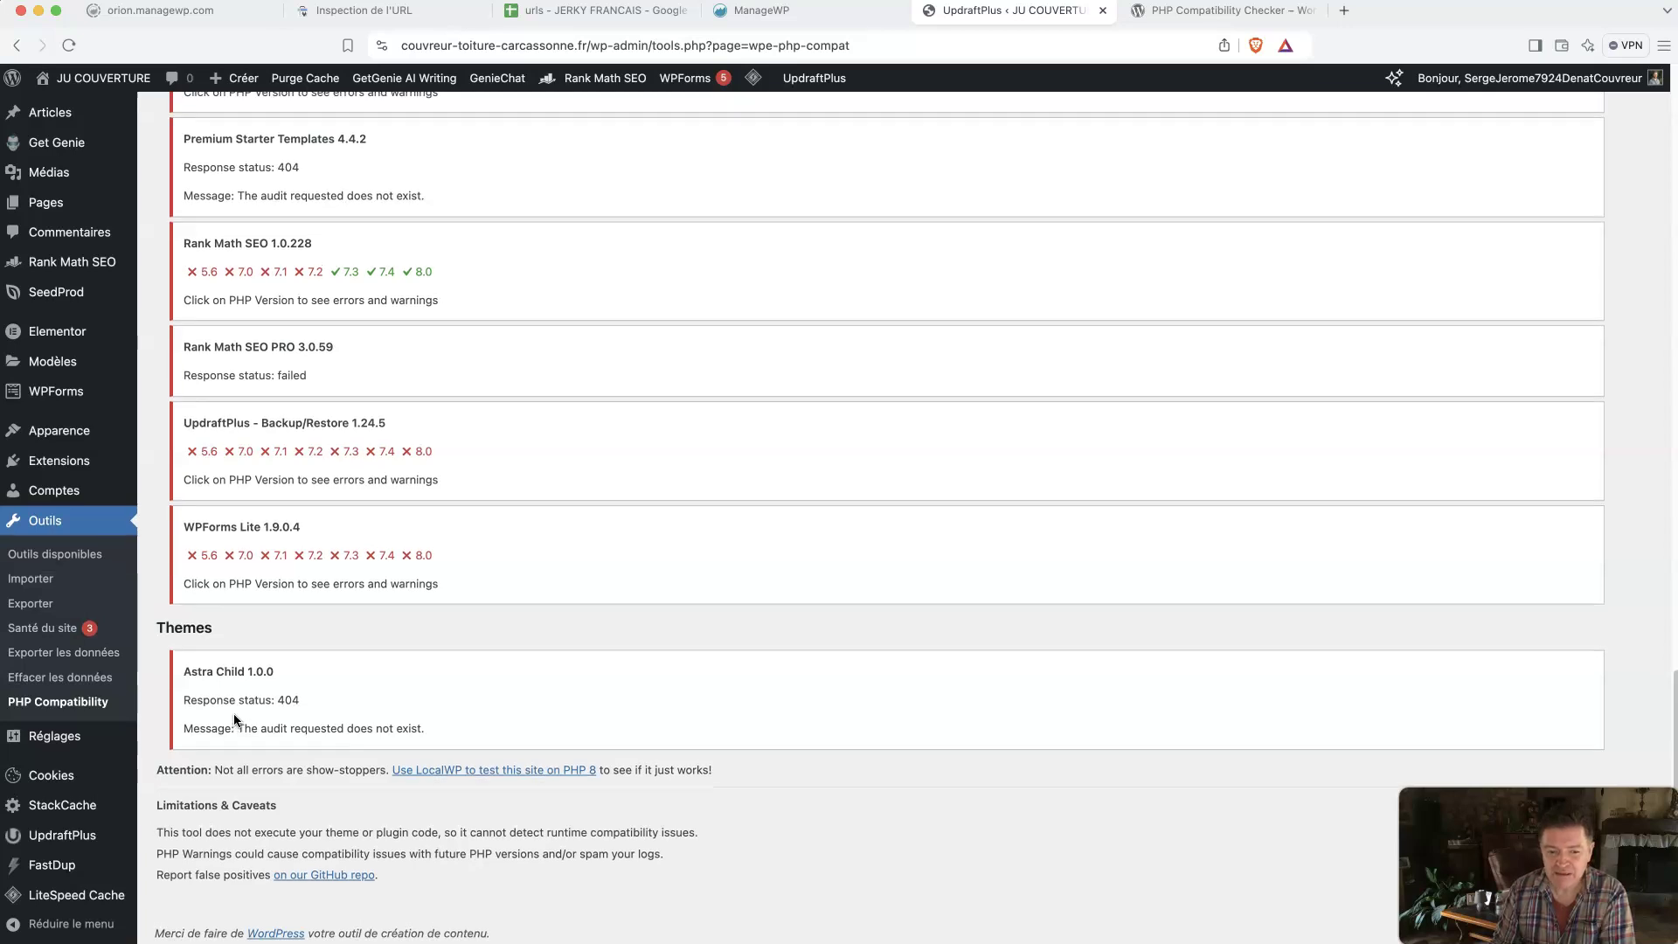
scroll(233, 714, "up", 12)
scroll(234, 716, "down", 6)
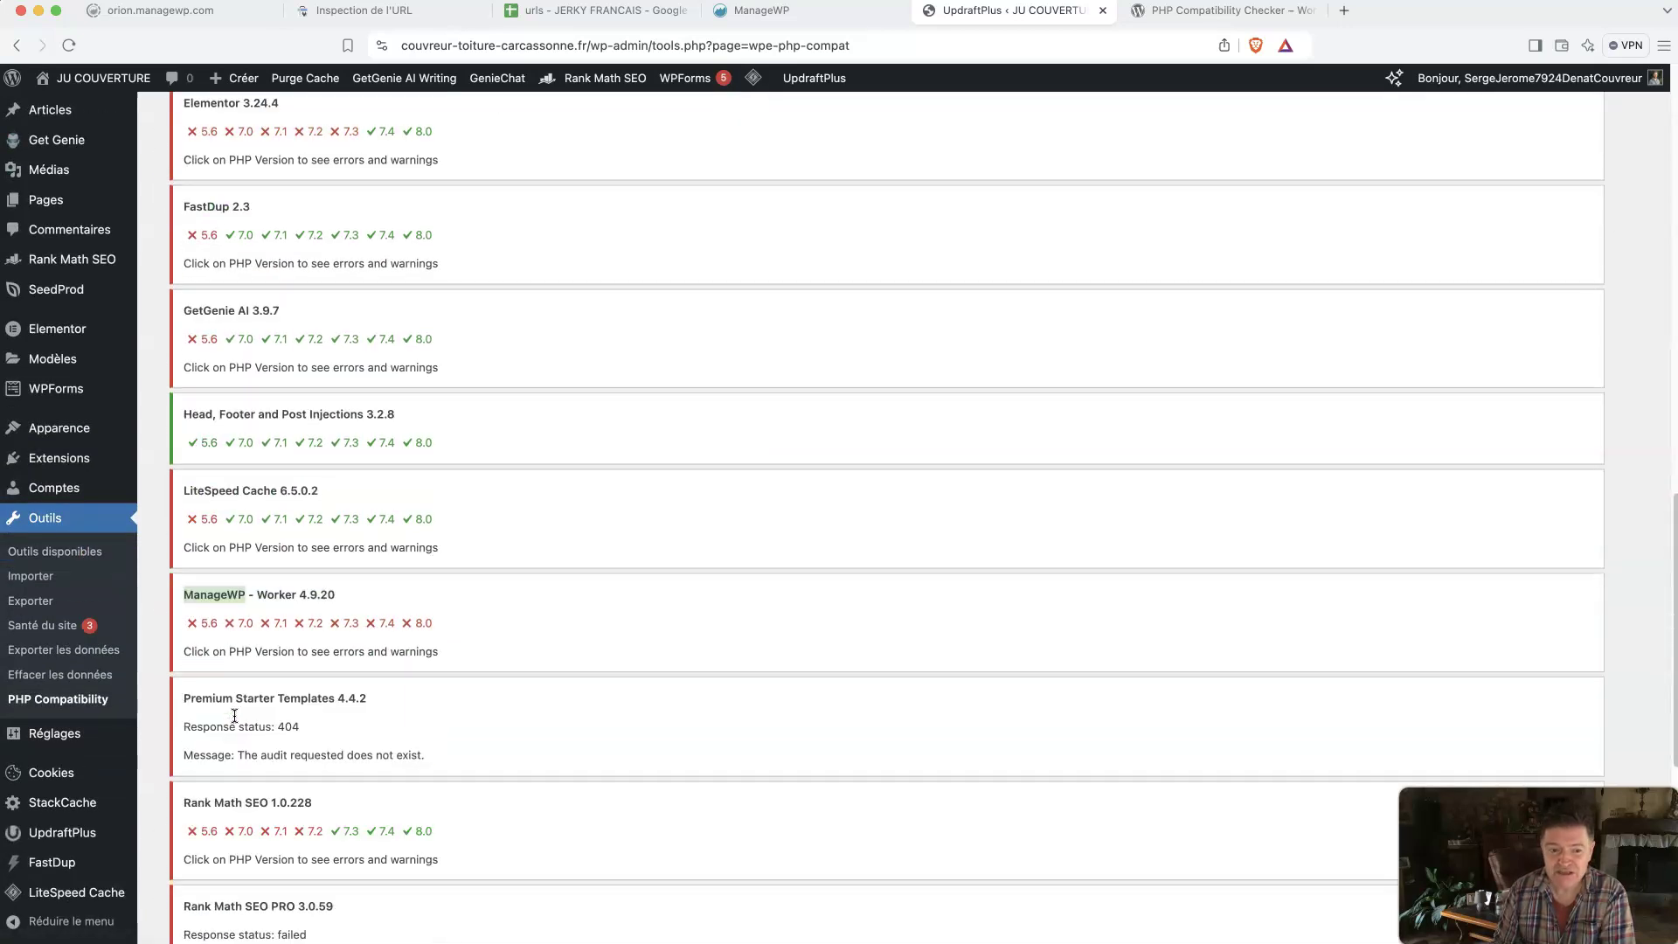
scroll(234, 716, "down", 6)
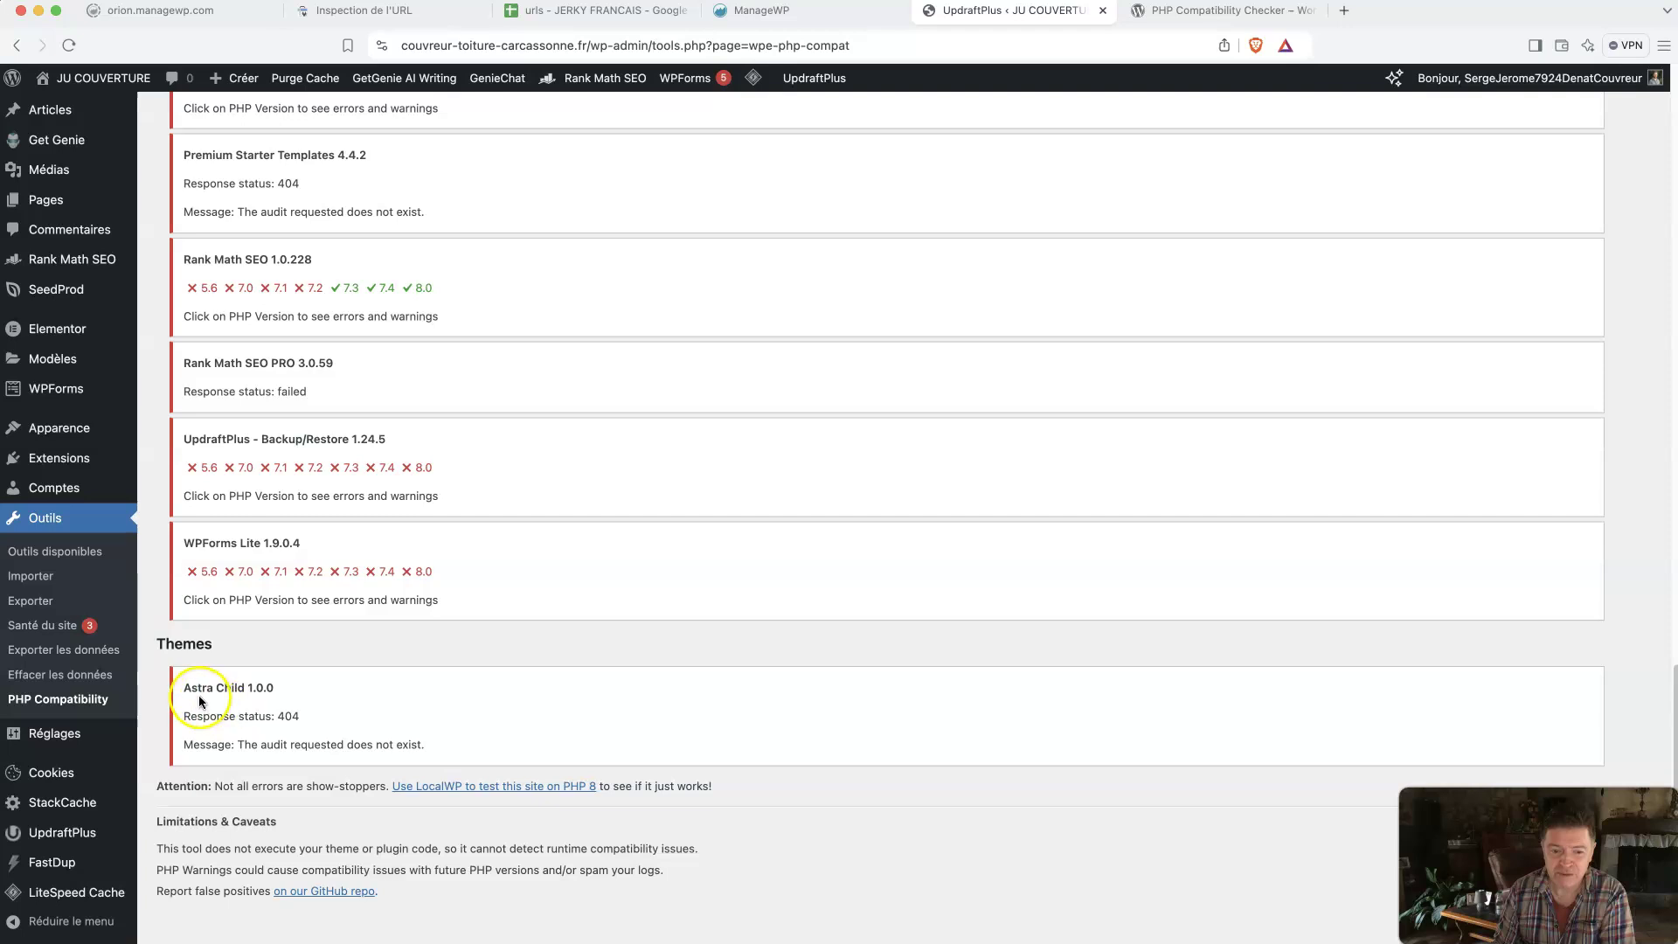
scroll(328, 680, "up", 15)
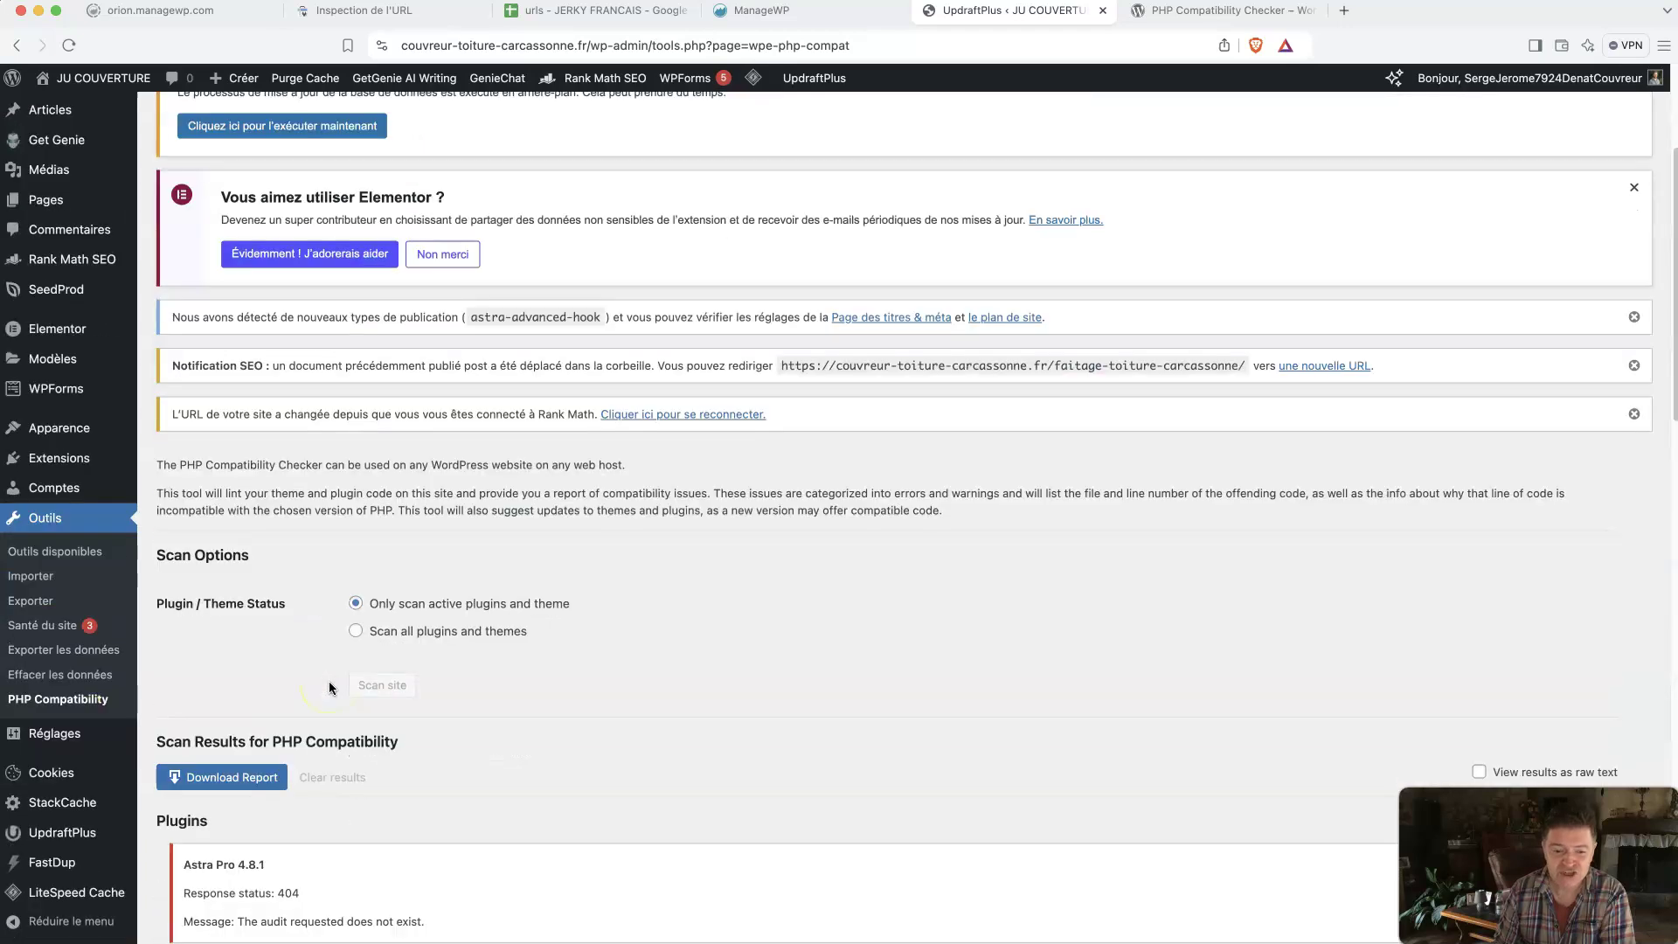
scroll(331, 688, "down", 6)
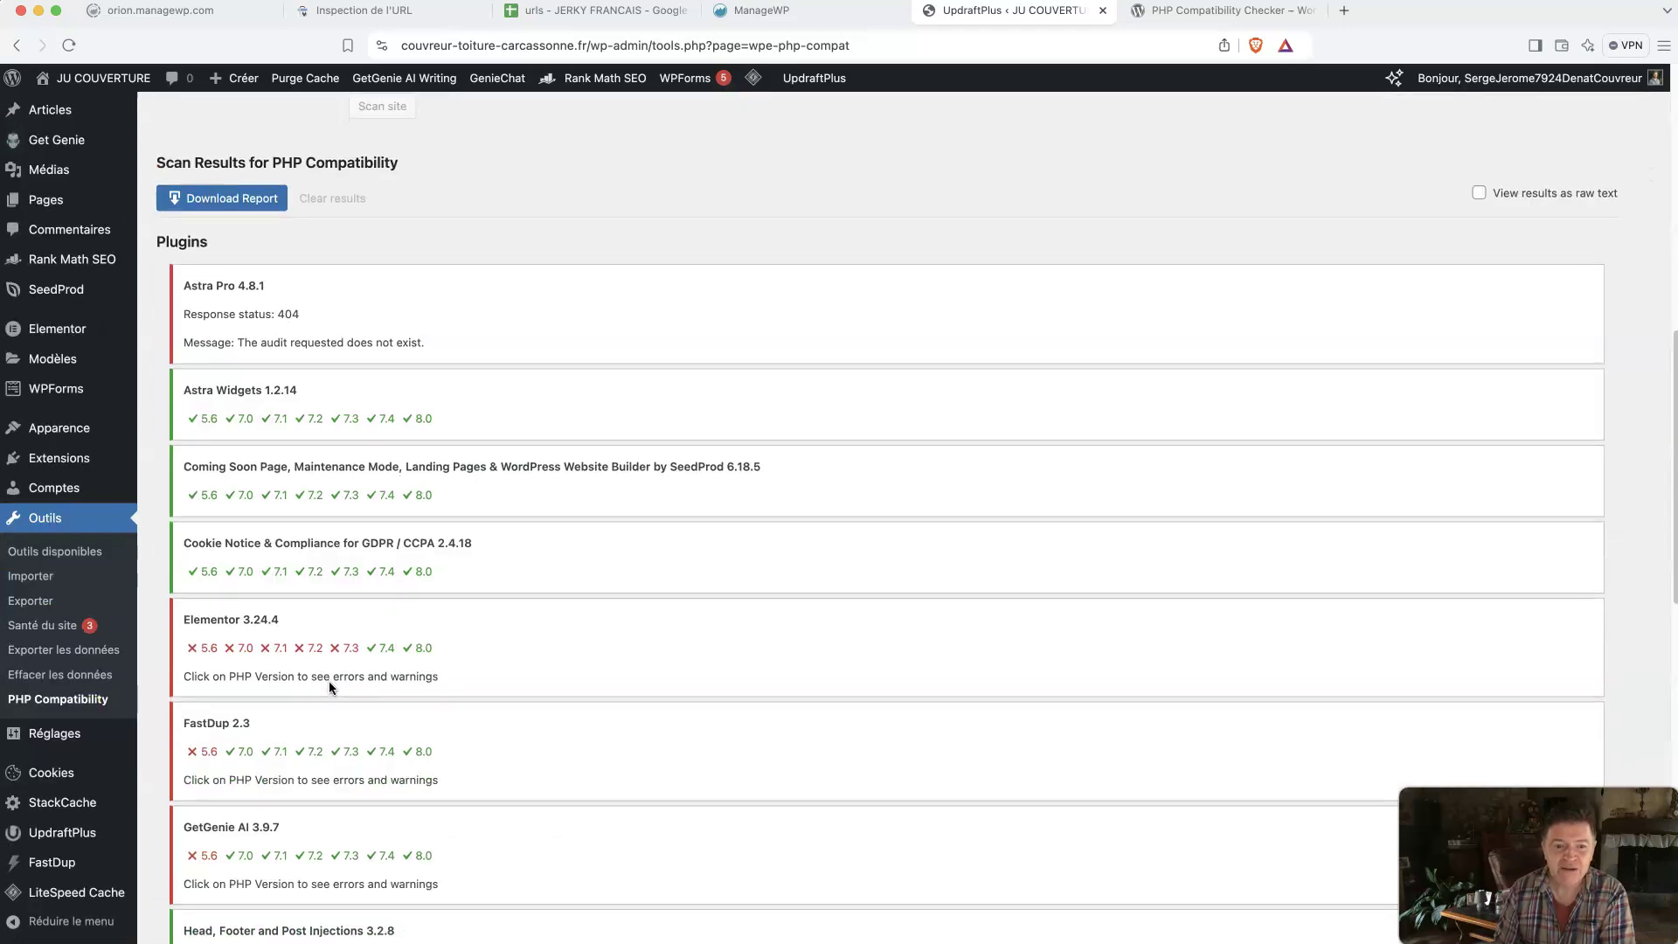
scroll(330, 687, "down", 3)
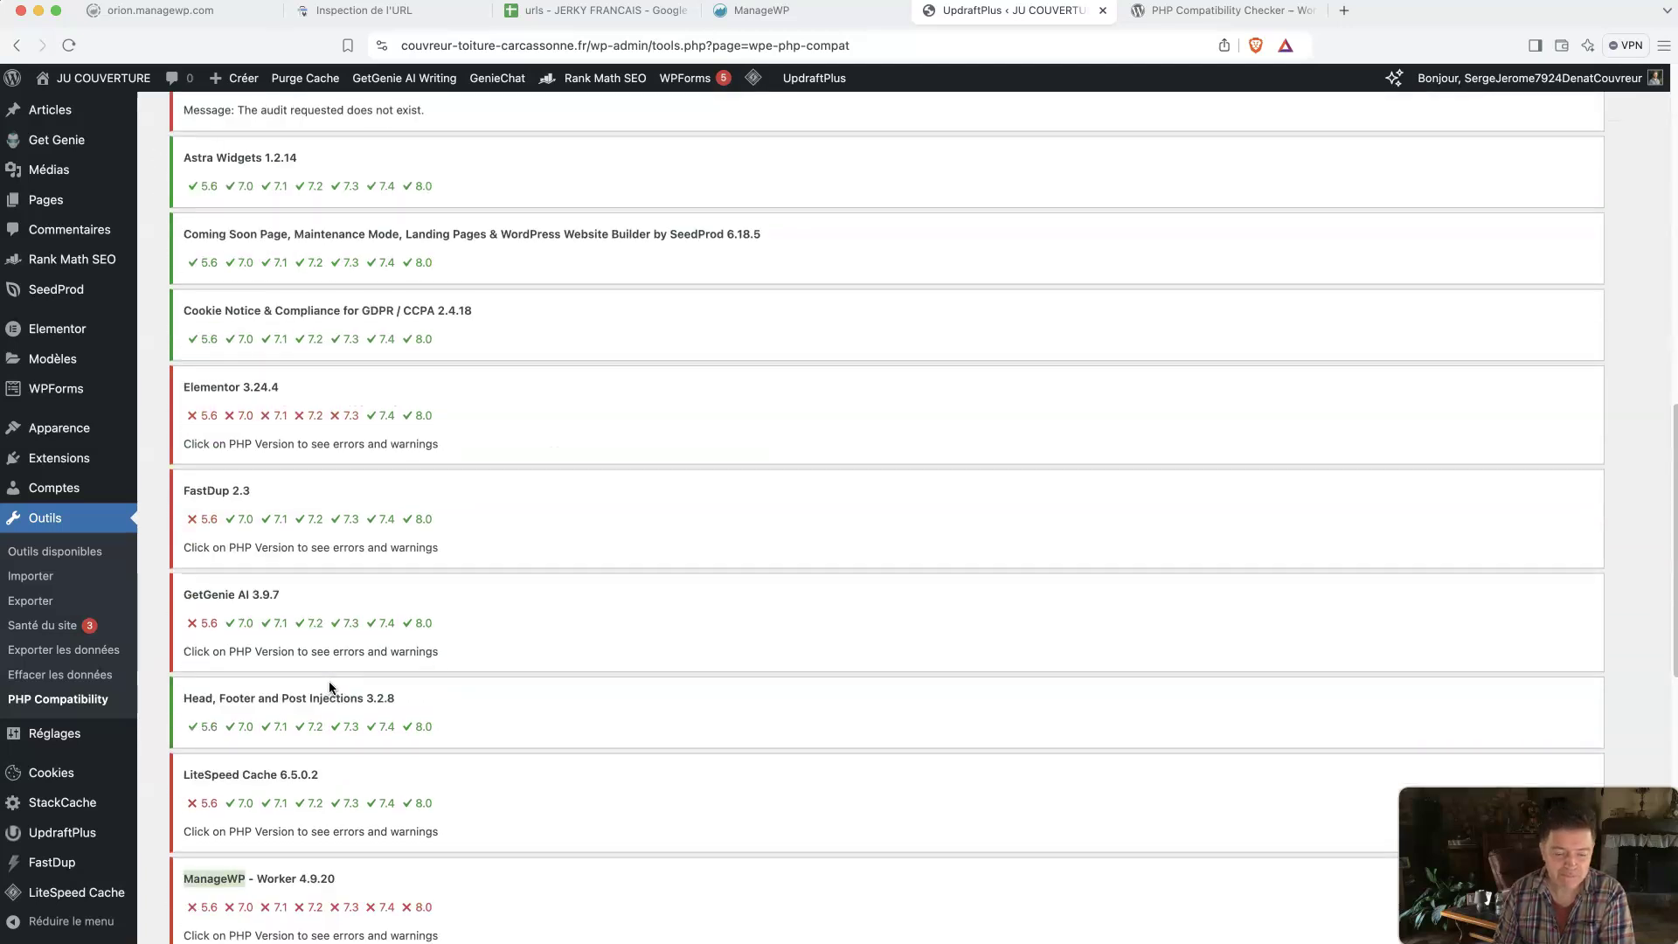
Step: Go back from the WordPress.org plugin page to the Google results for "php compatibility checker"
left_click(1215, 14)
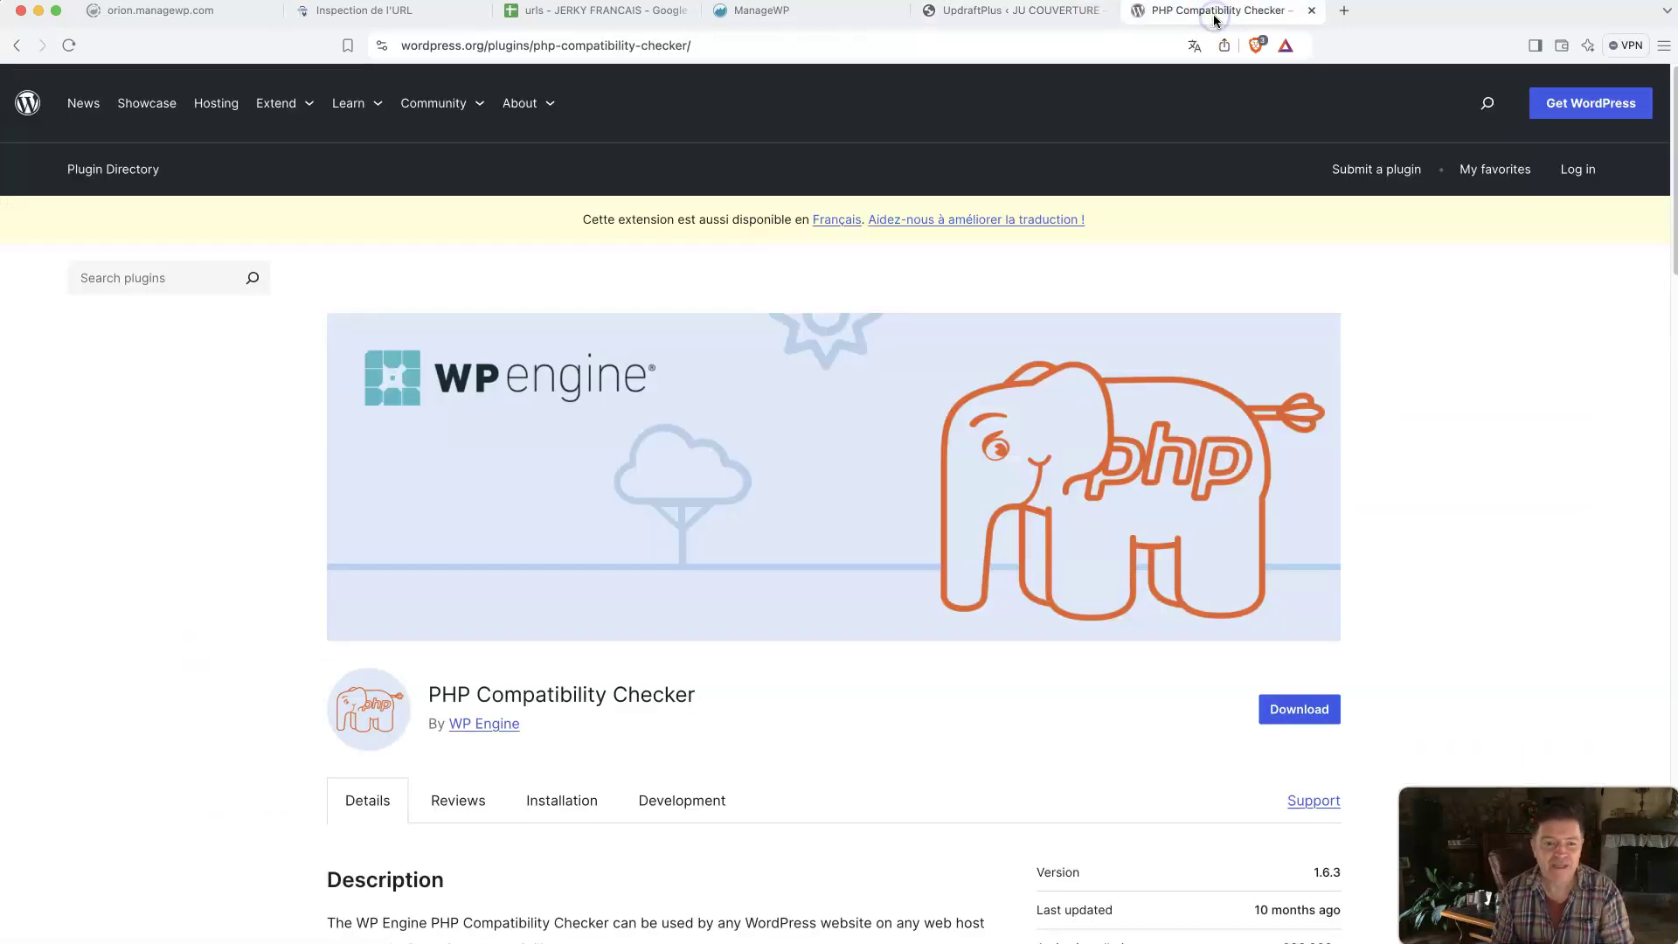
left_click(15, 45)
triple_click(317, 111)
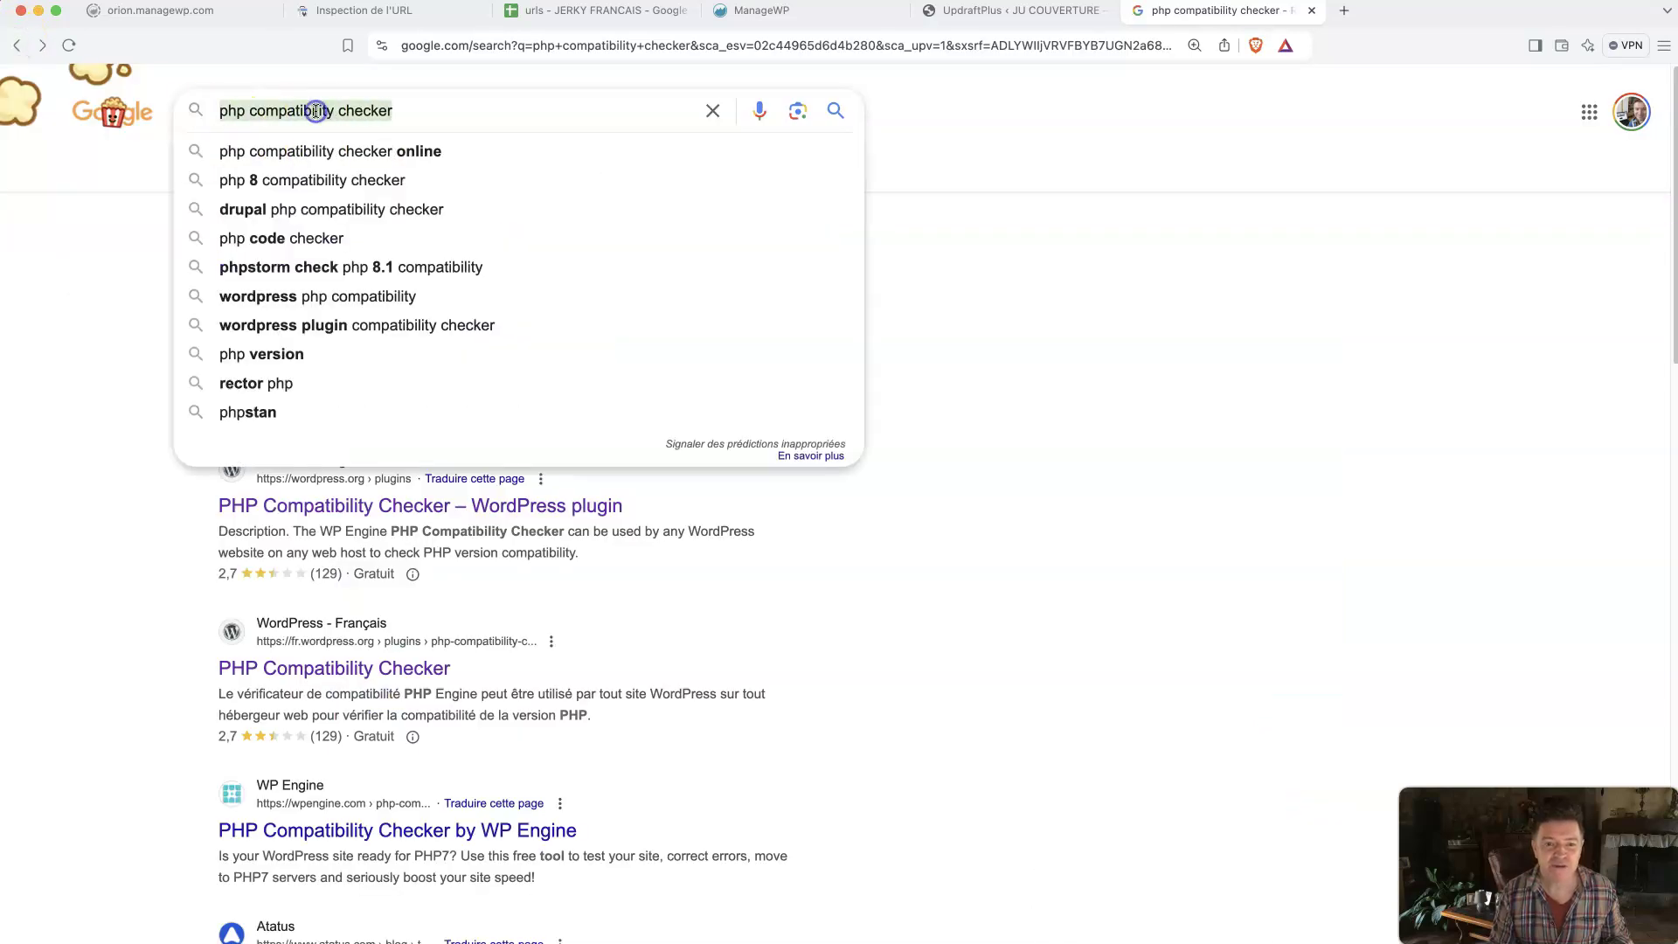
left_click(62, 584)
Step: Look through the Google results for other tools that check PHP version compatibility
scroll(62, 584, "down", 3)
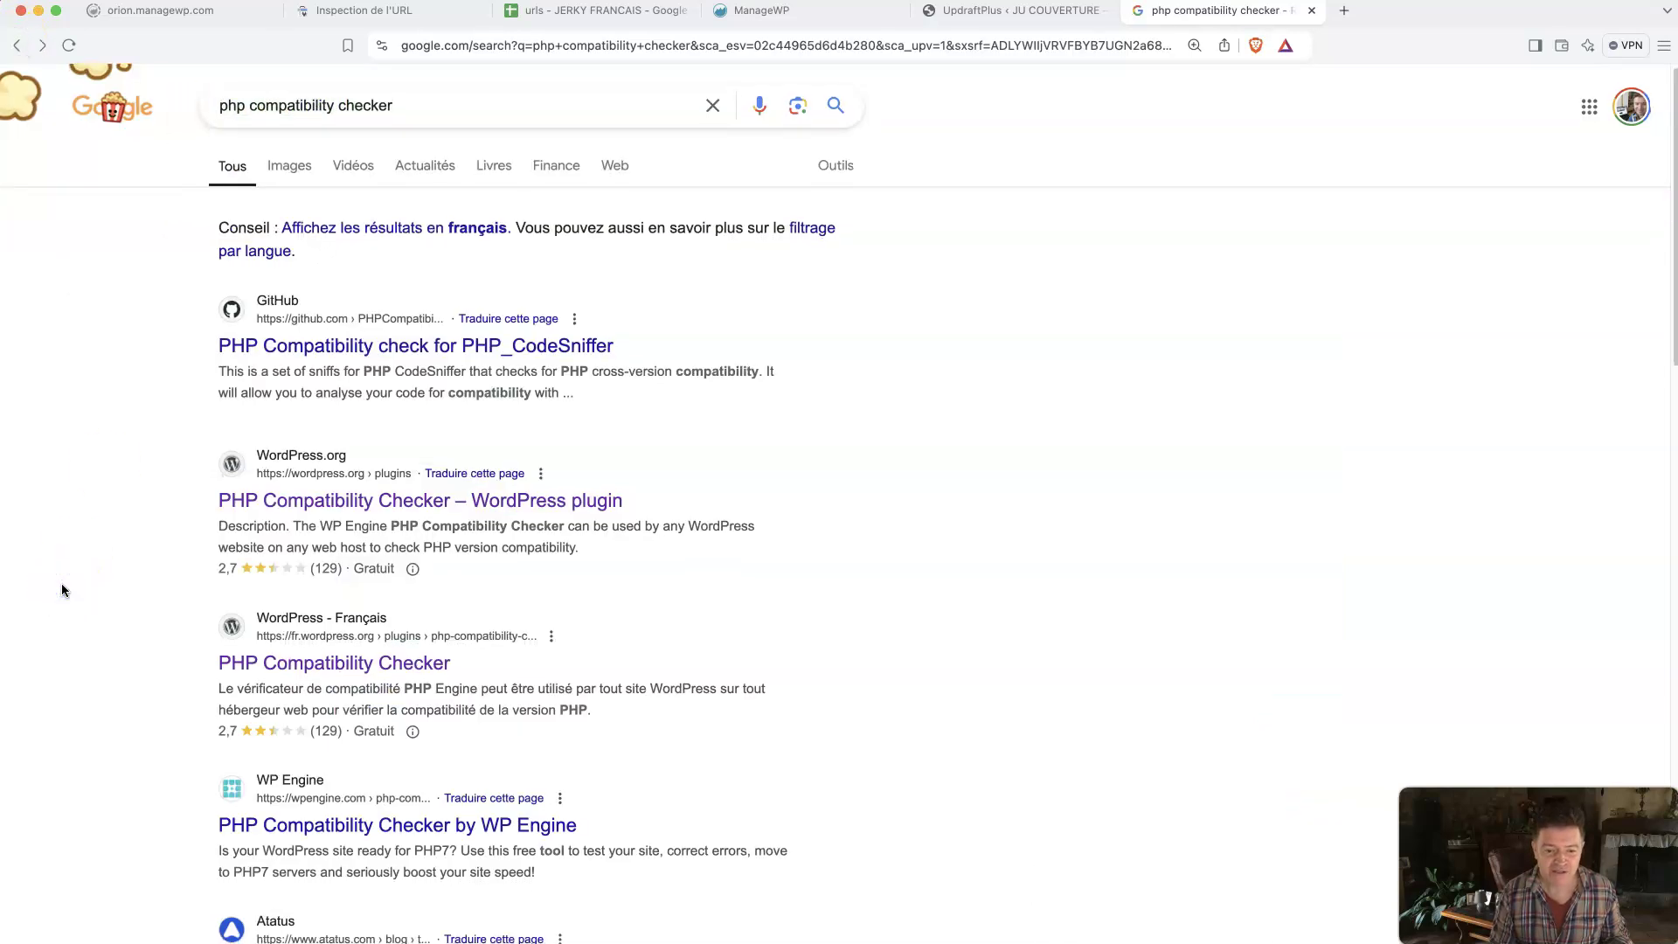
scroll(61, 590, "down", 2)
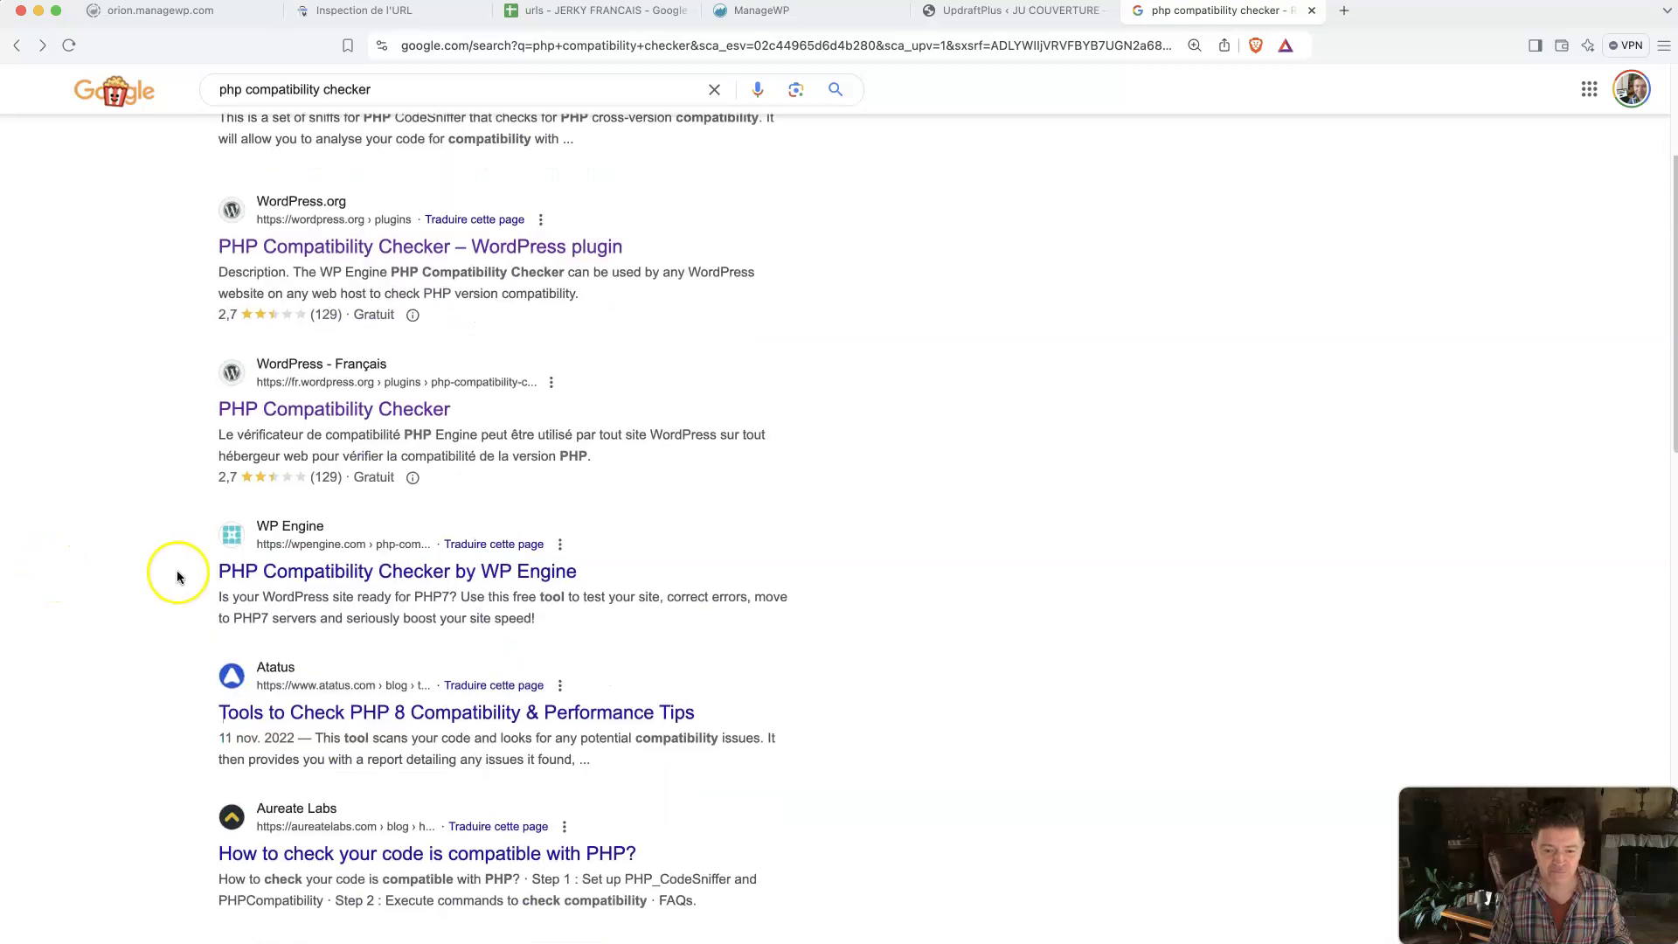
scroll(177, 578, "down", 3)
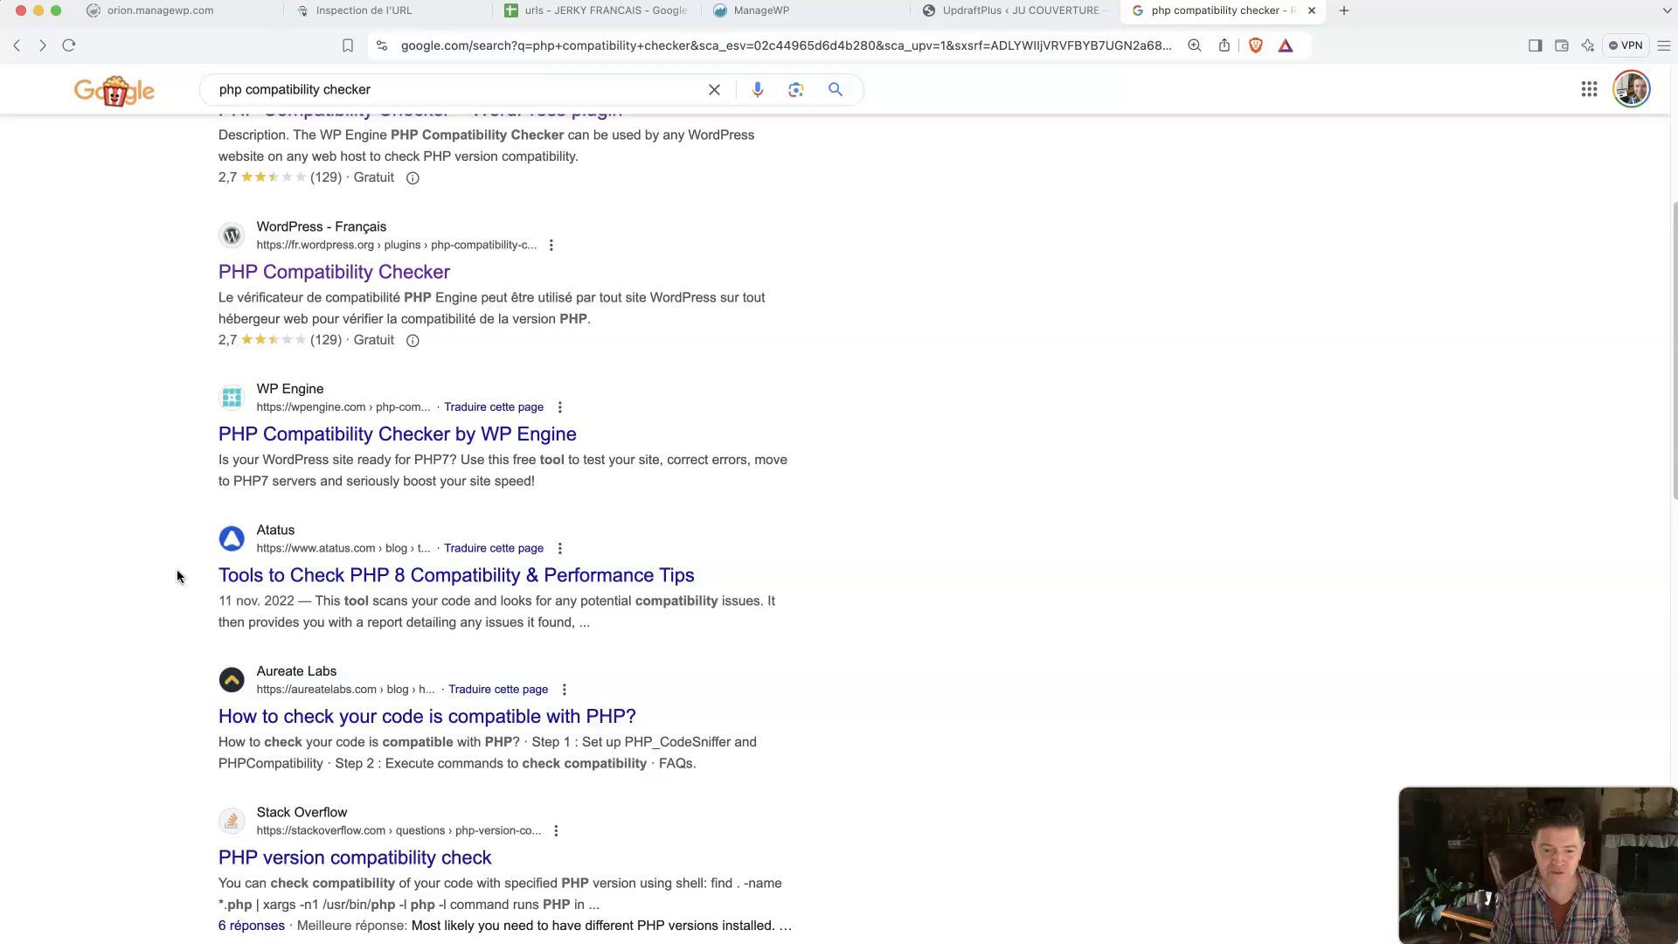
scroll(177, 569, "down", 1)
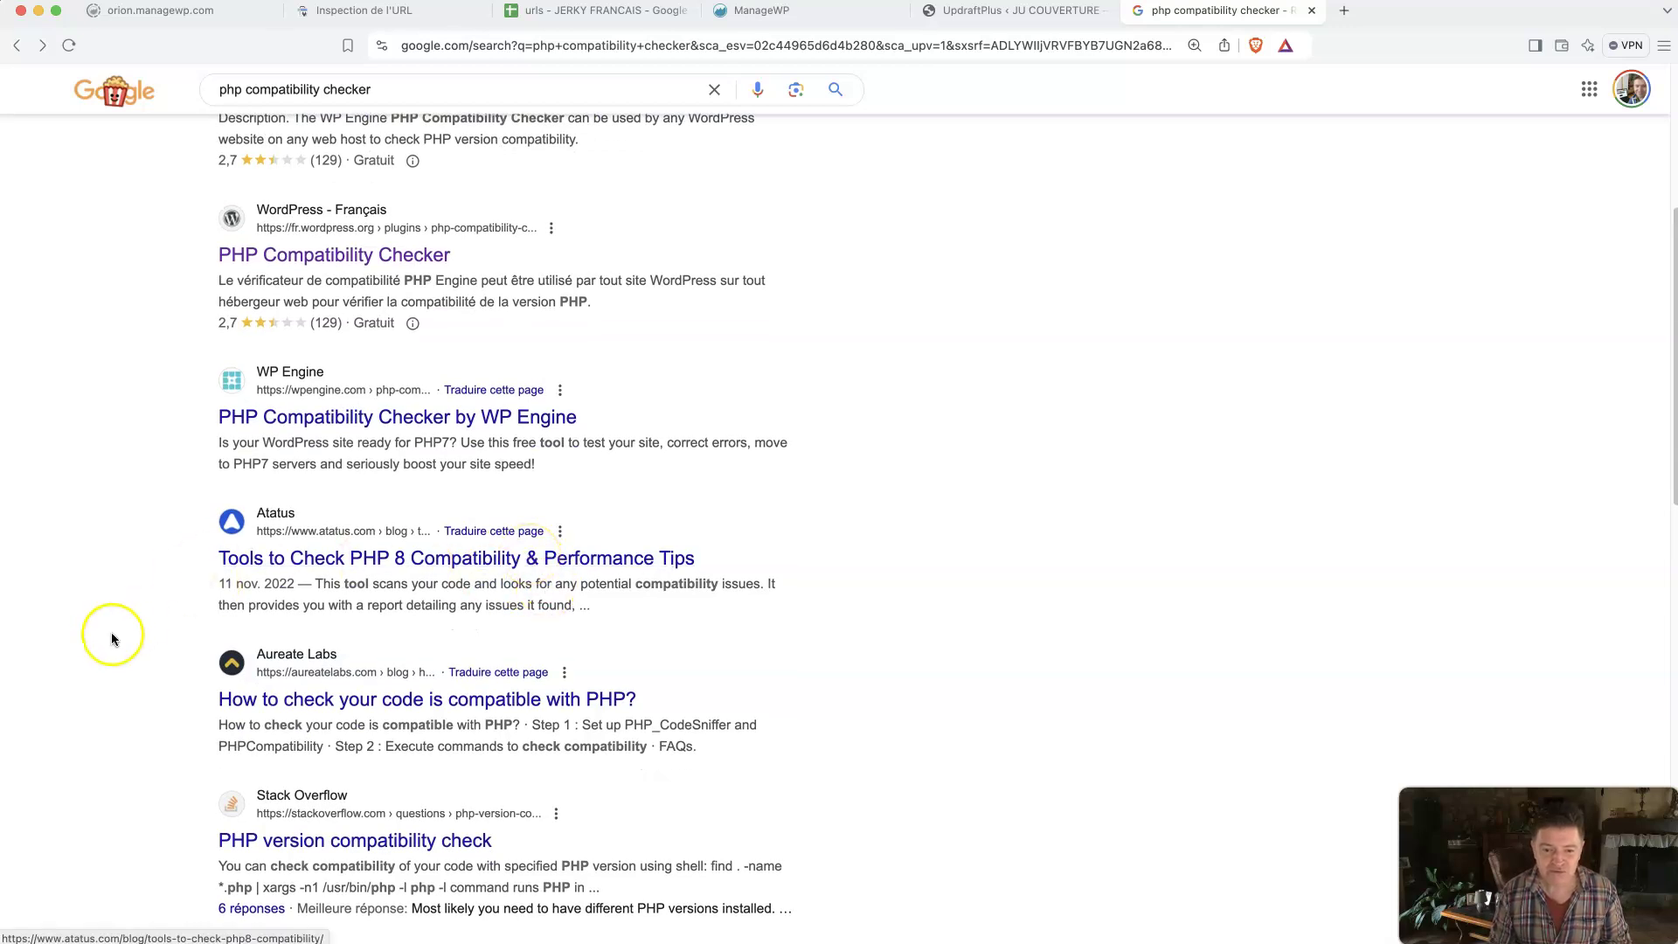
scroll(108, 644, "down", 4)
scroll(107, 644, "down", 1)
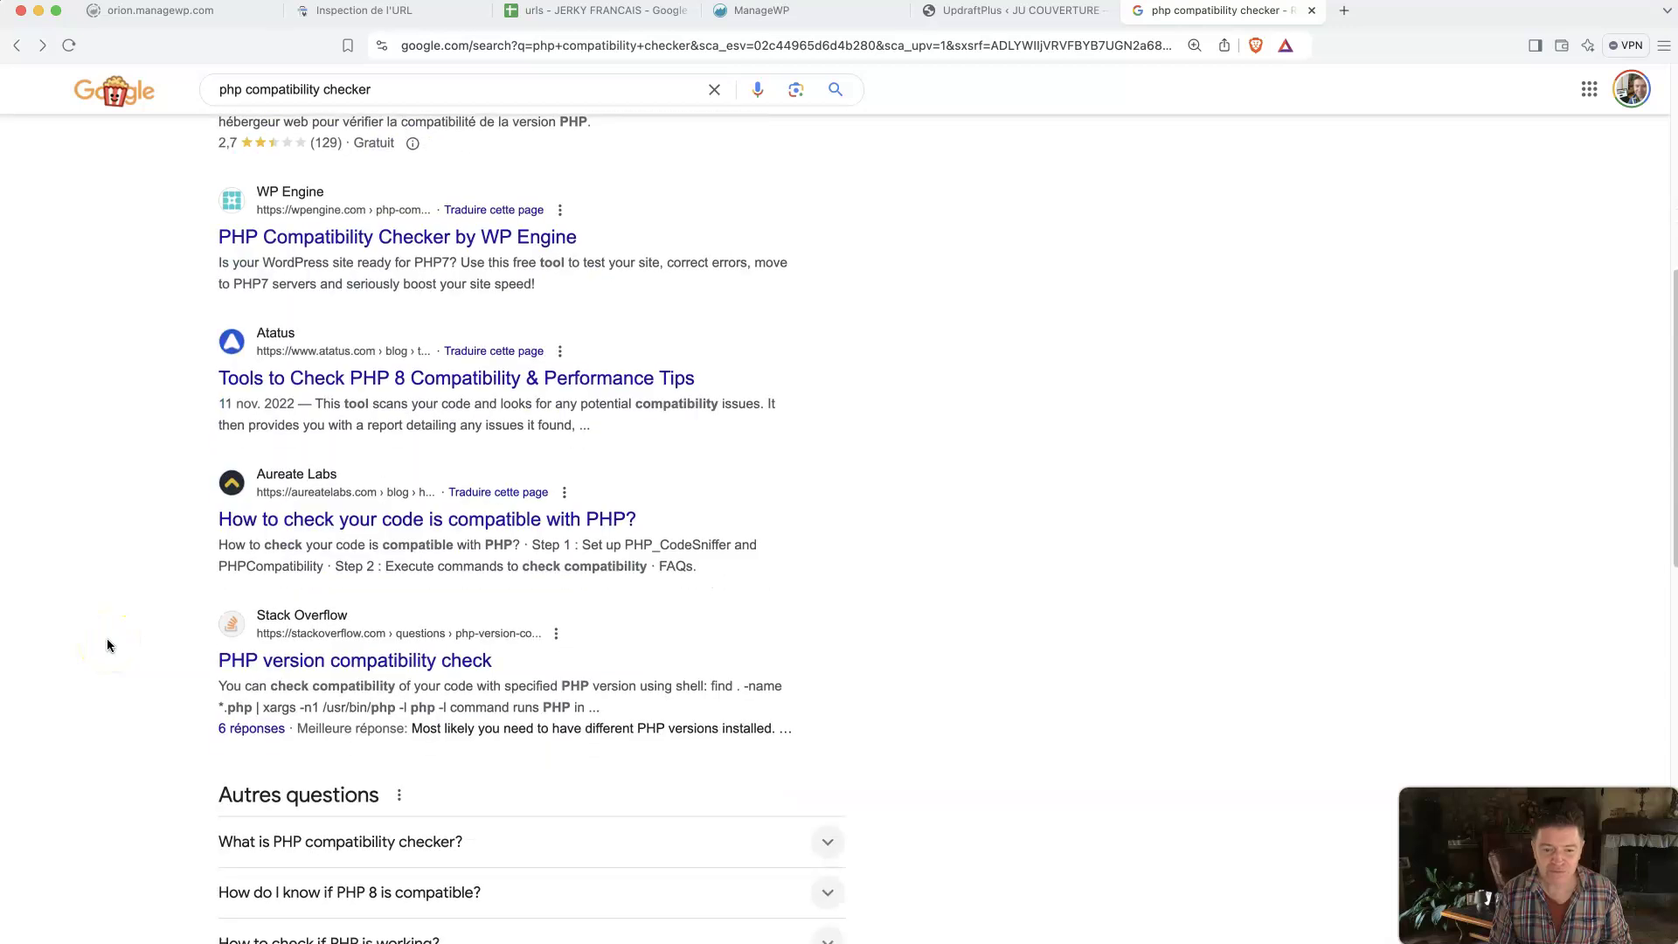
scroll(108, 644, "down", 10)
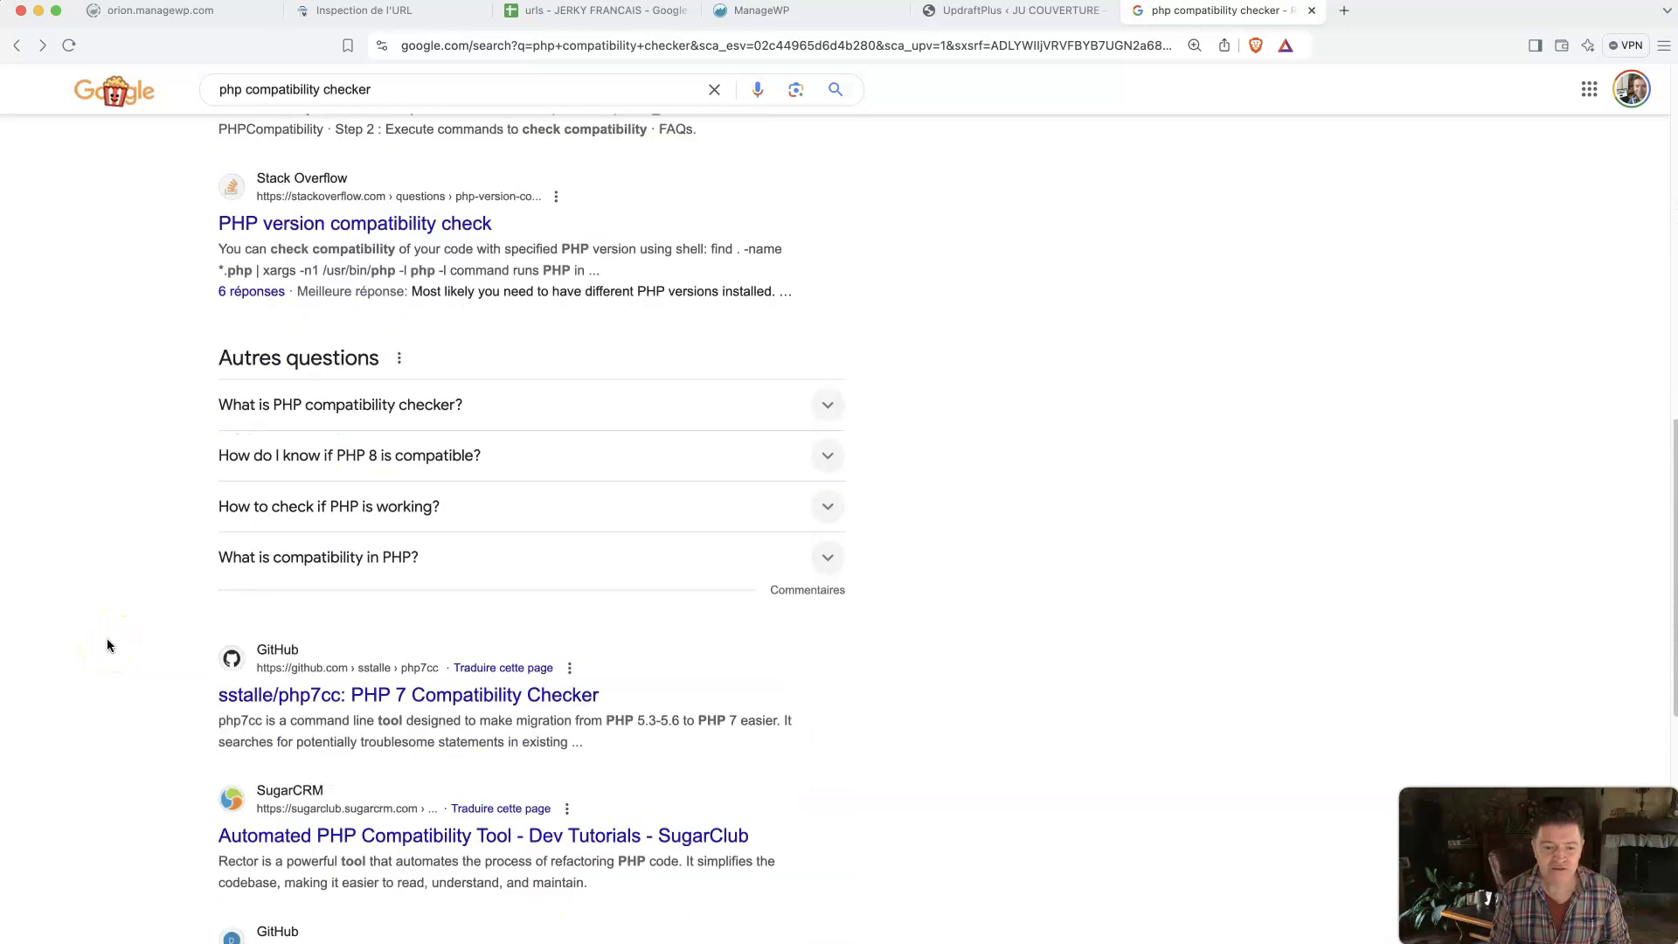
scroll(107, 644, "down", 3)
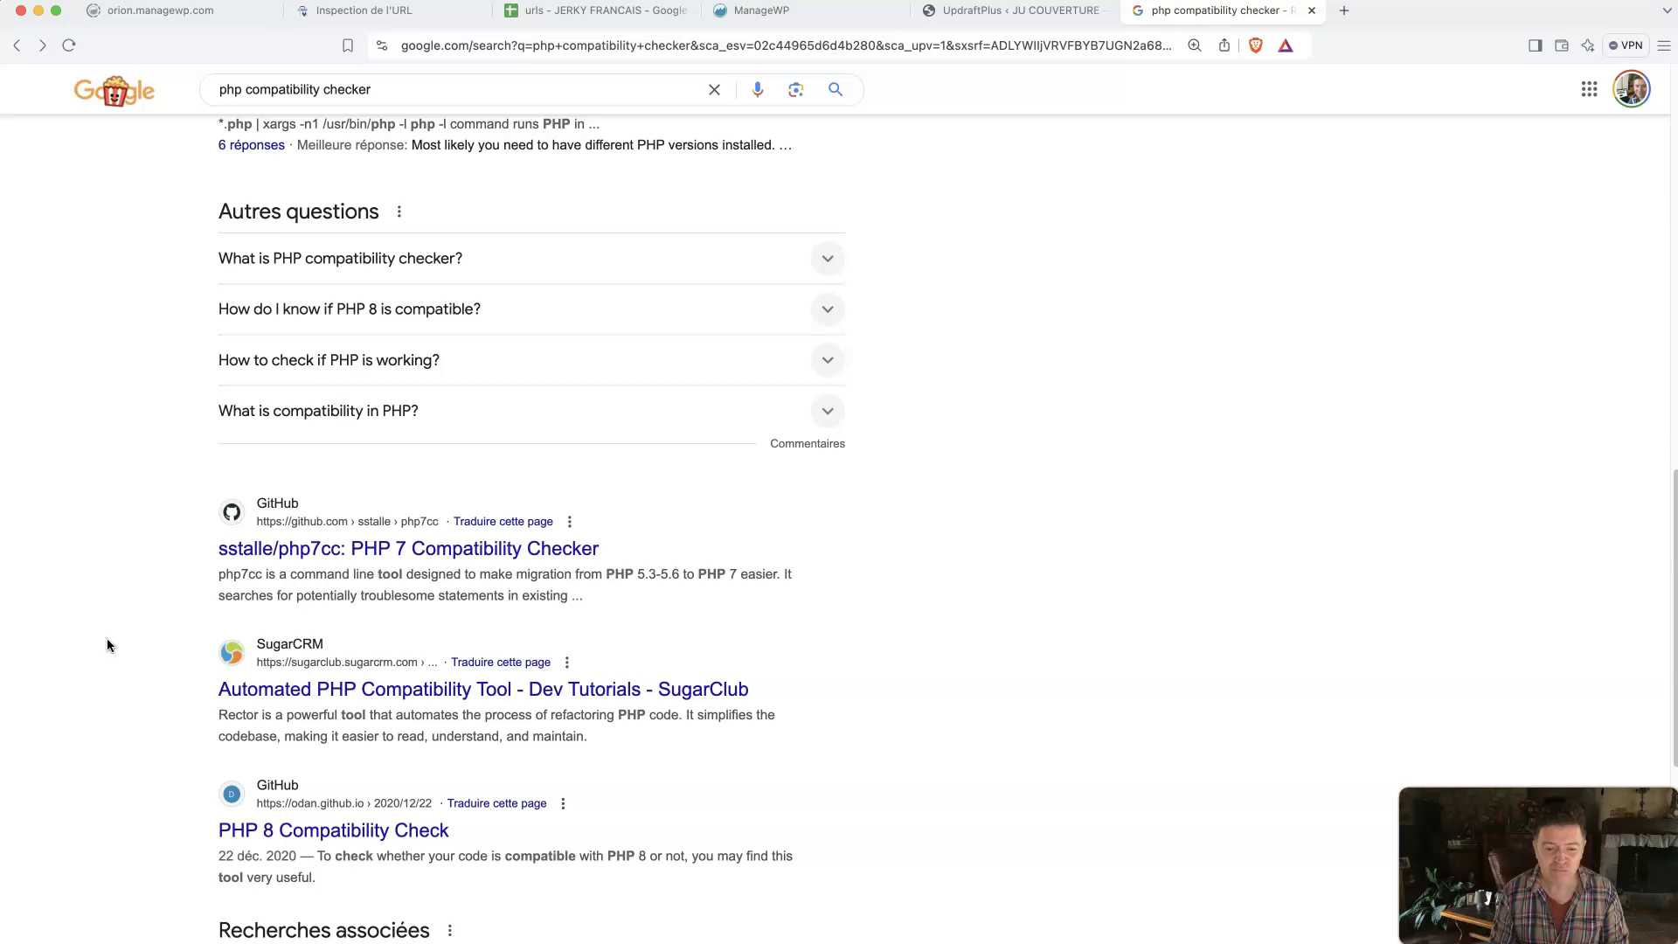
scroll(107, 645, "down", 7)
scroll(107, 644, "up", 20)
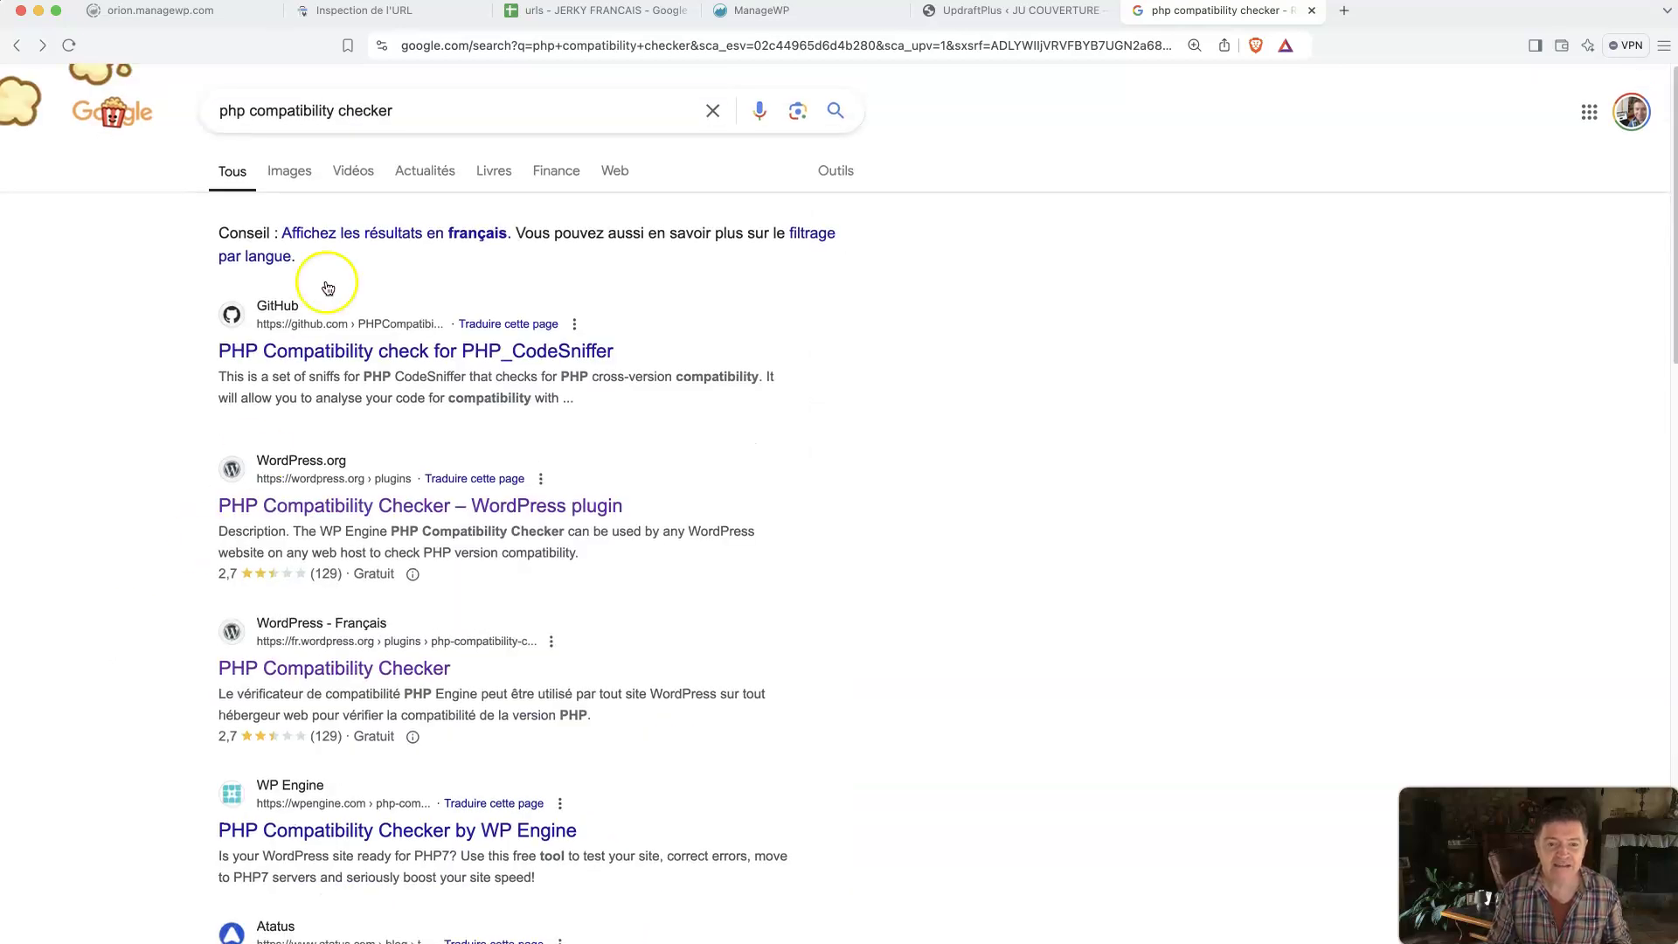
Step: Search Google for "alternative php compatibility checker"
left_click(220, 110)
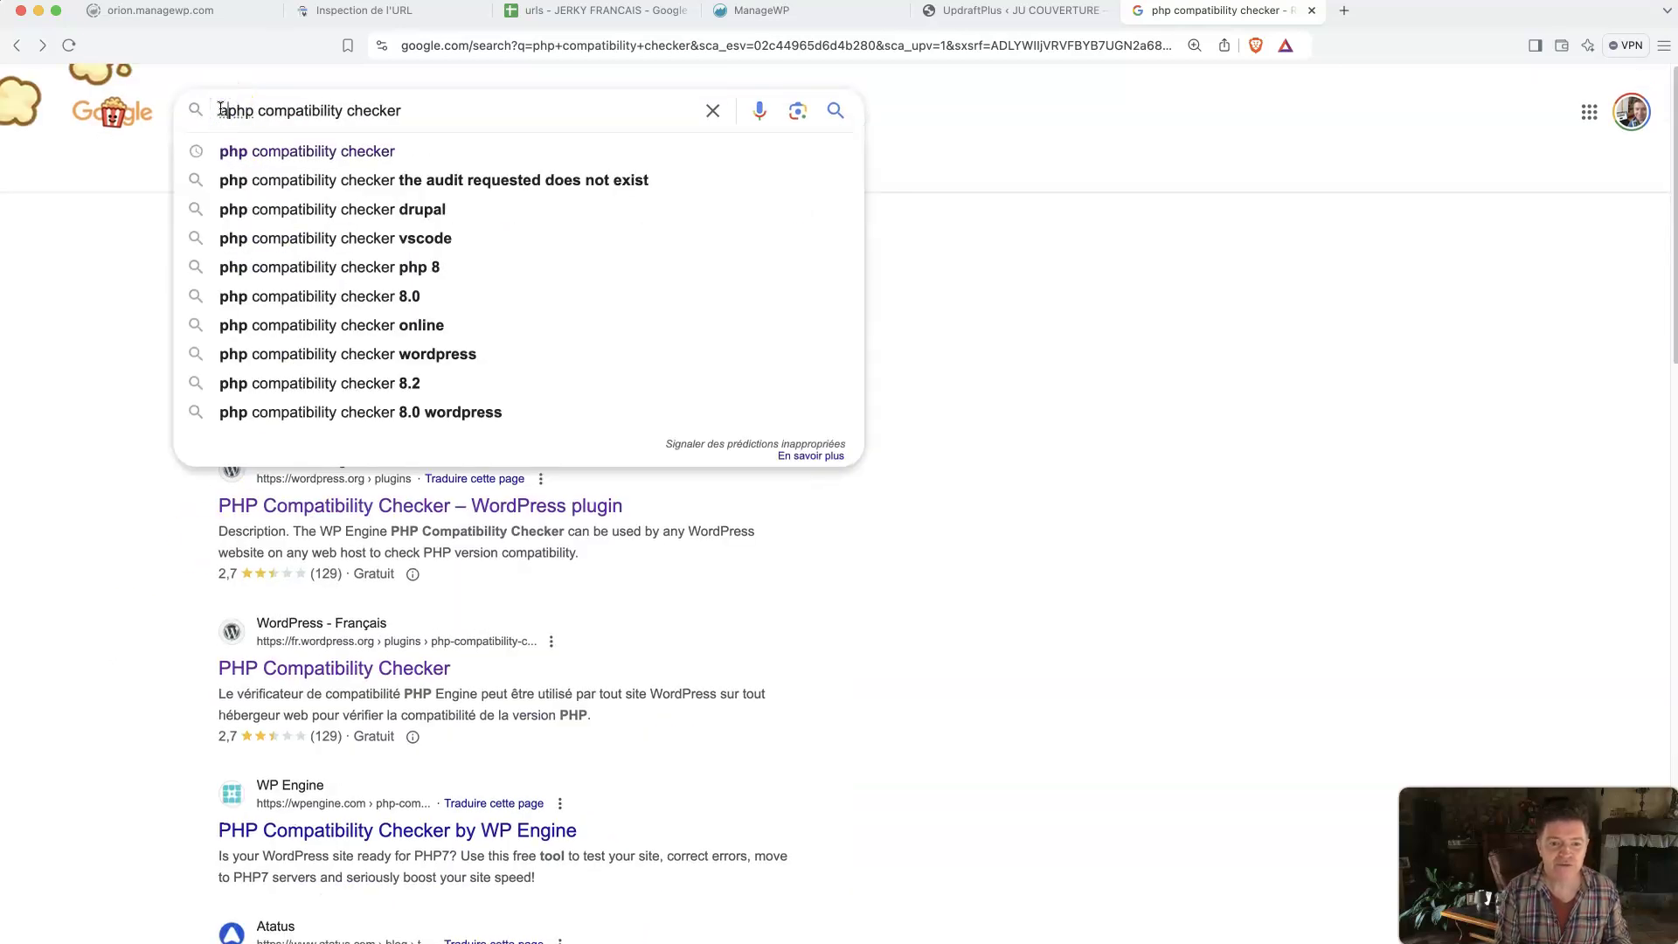
type("alte")
type("rnative")
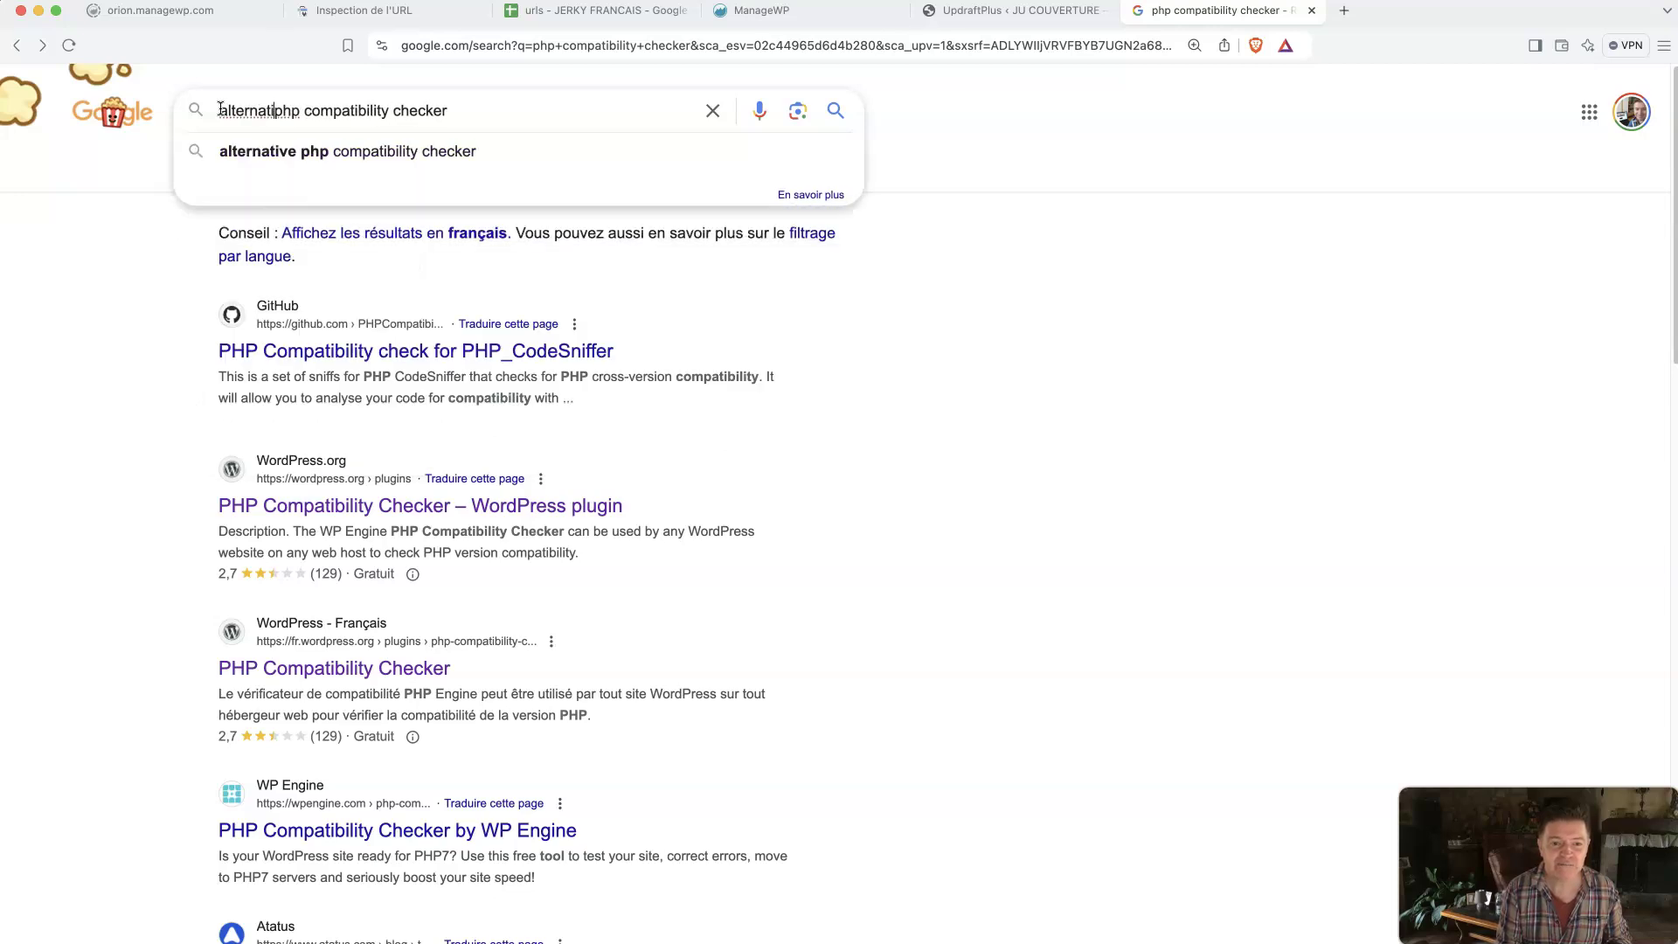
key("Return")
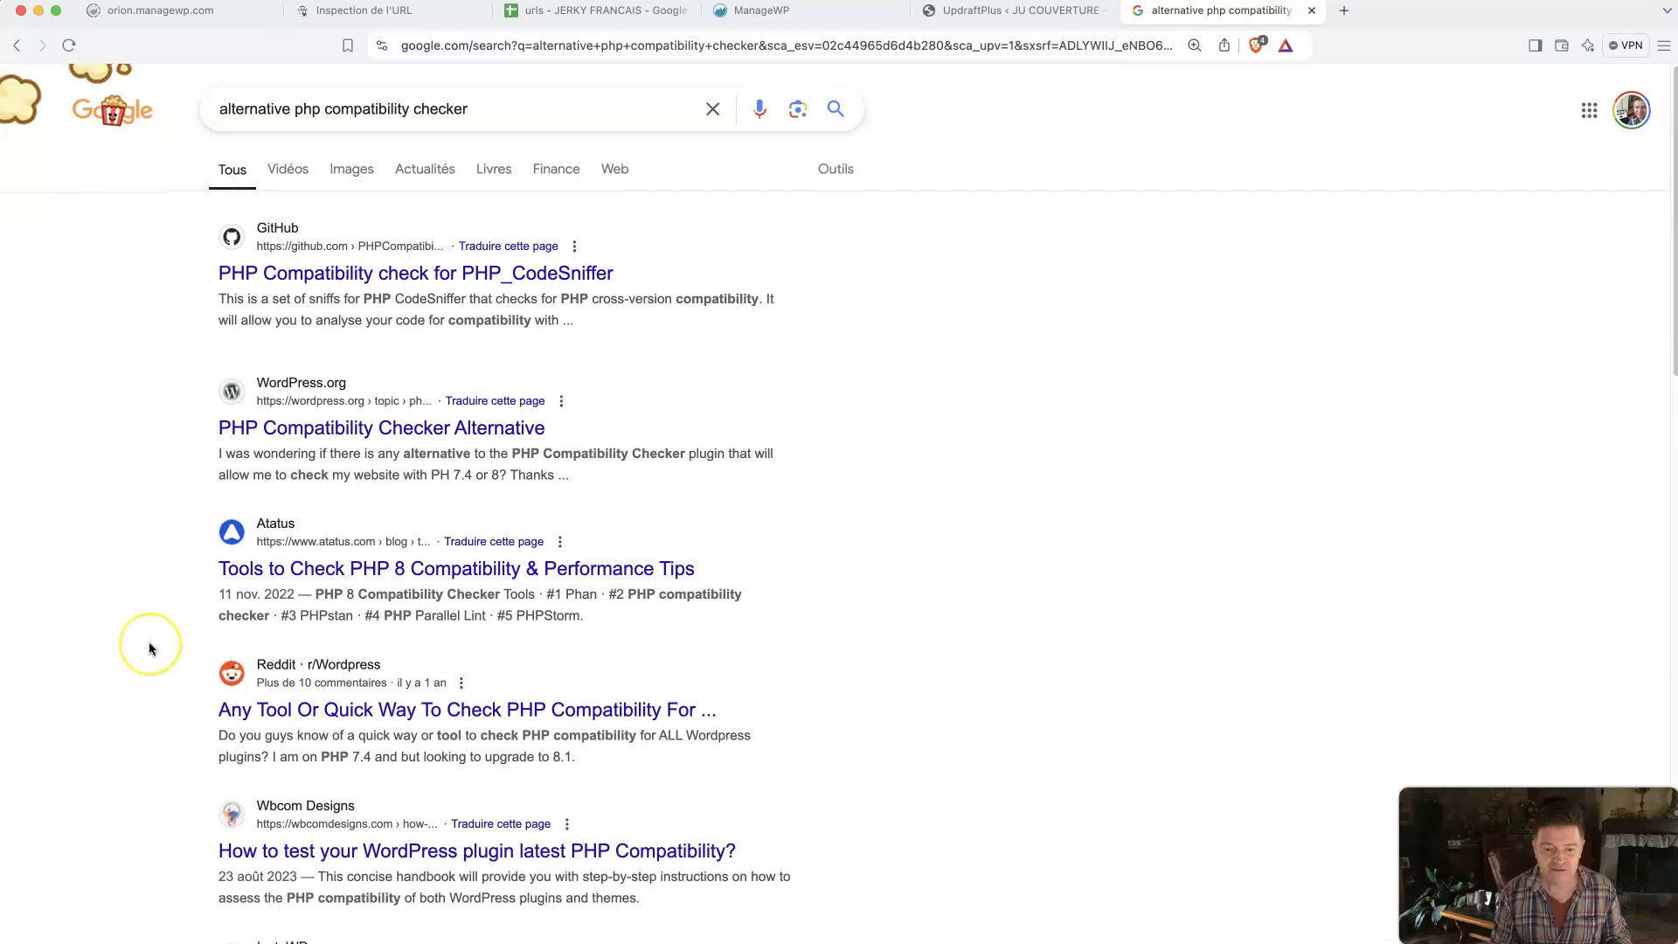
Step: Go through the first page of results and open the WordPress.com page for the PHP Compatibility Checker Plugin
scroll(150, 648, "down", 5)
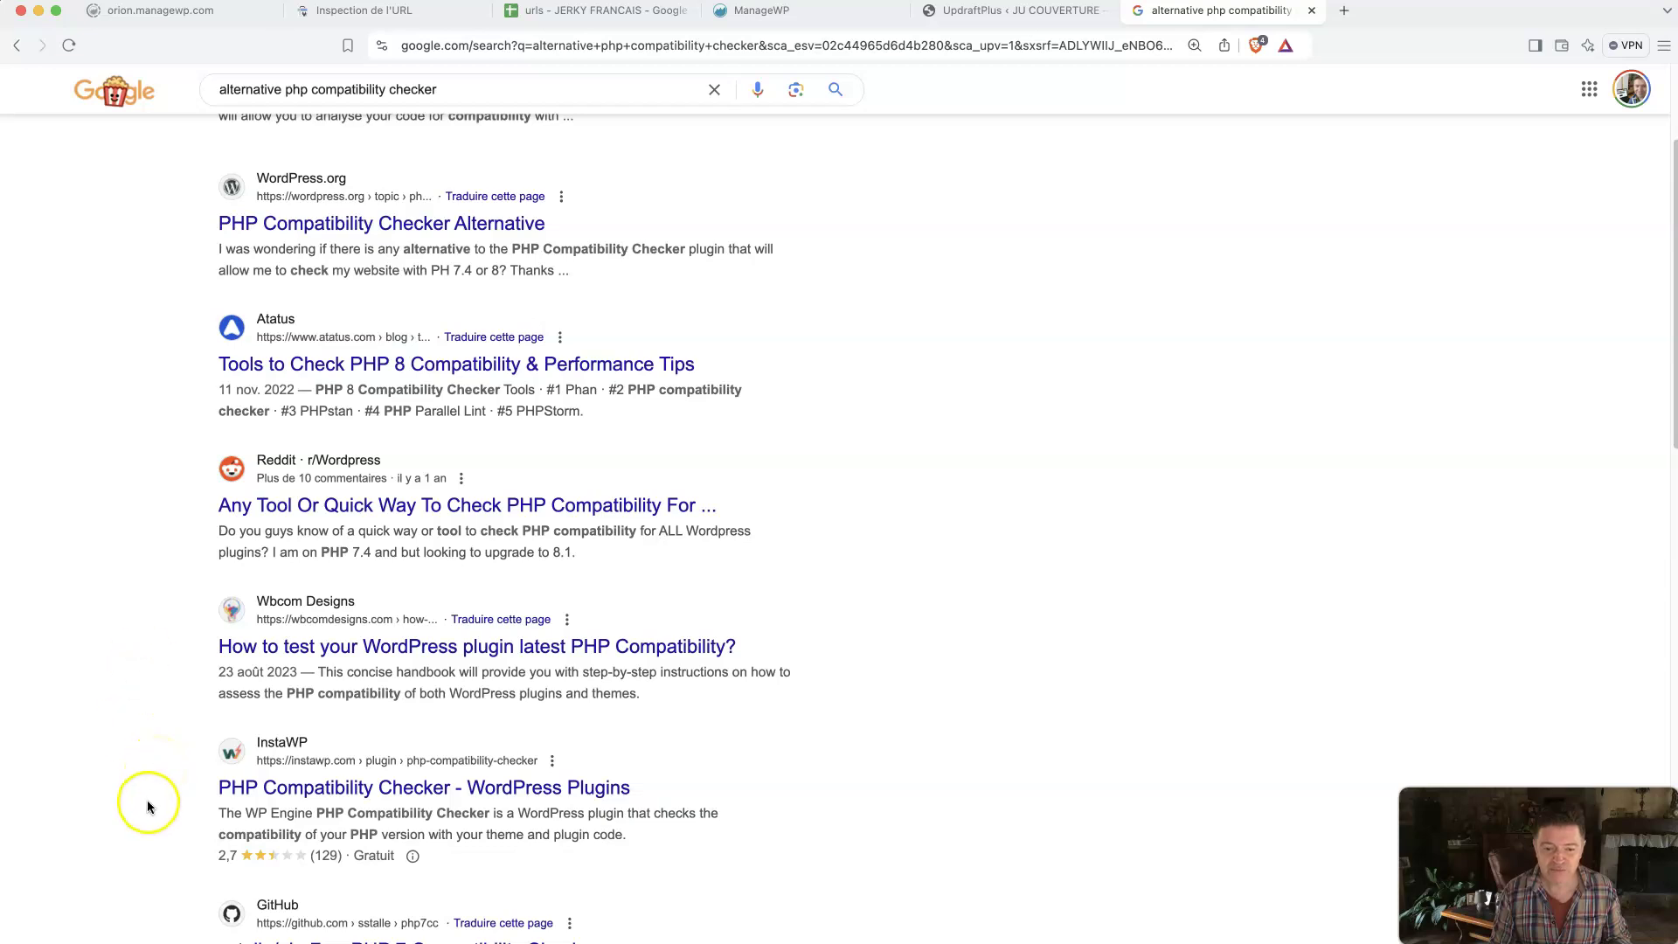
scroll(662, 793, "down", 15)
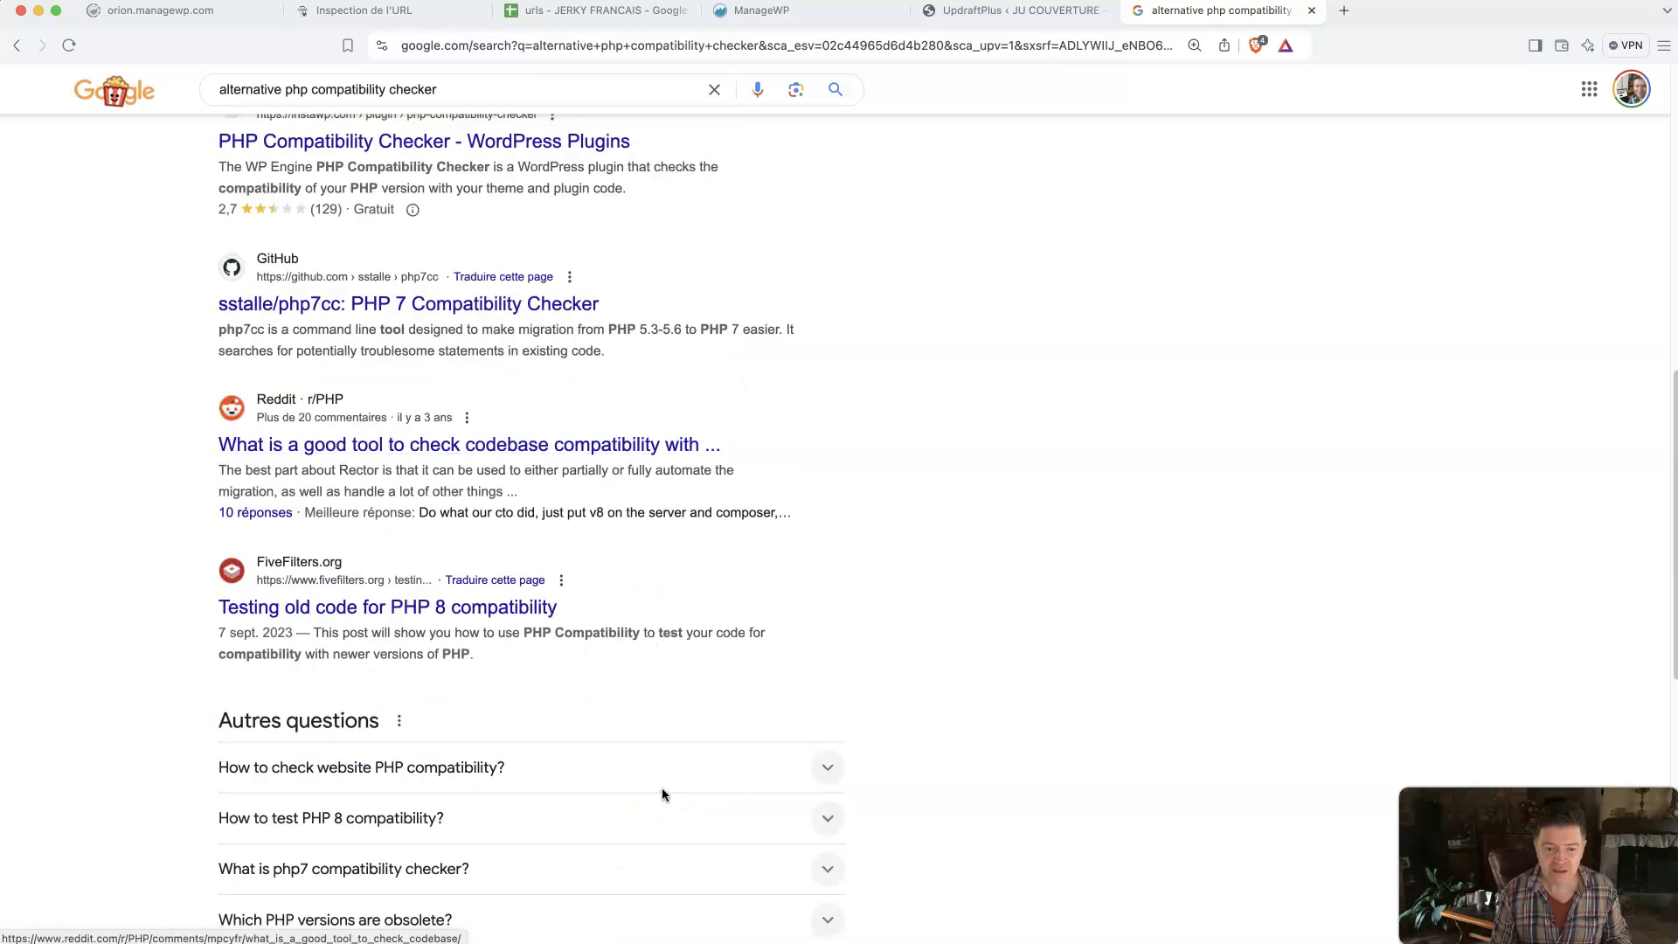
scroll(663, 793, "down", 8)
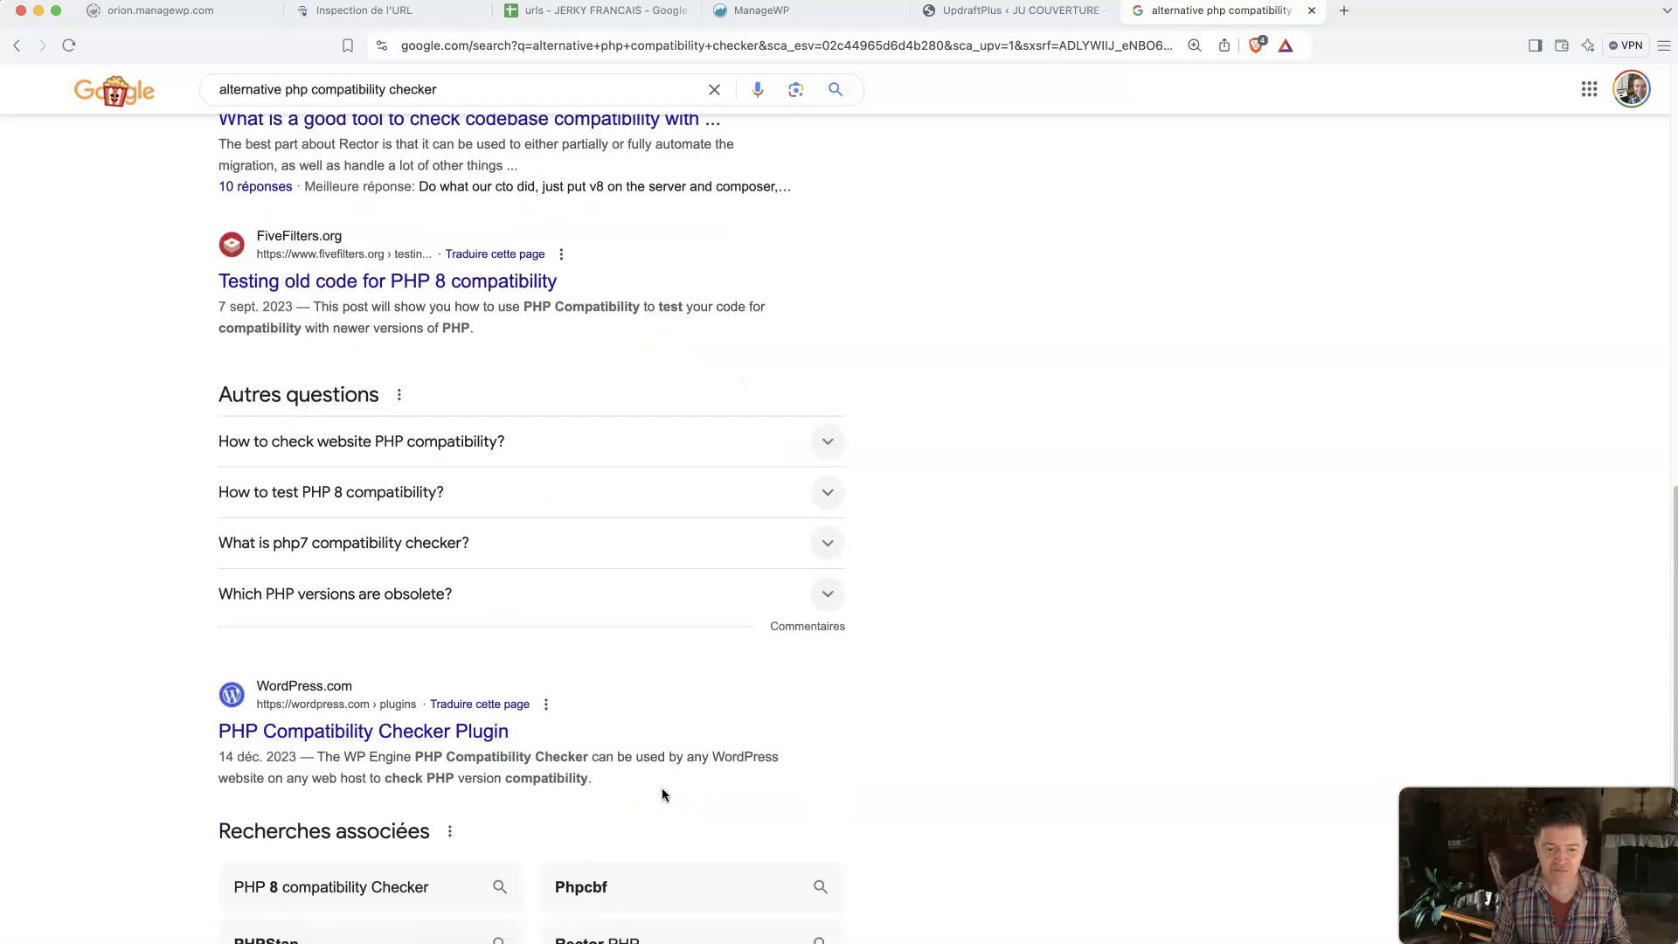
left_click(382, 731)
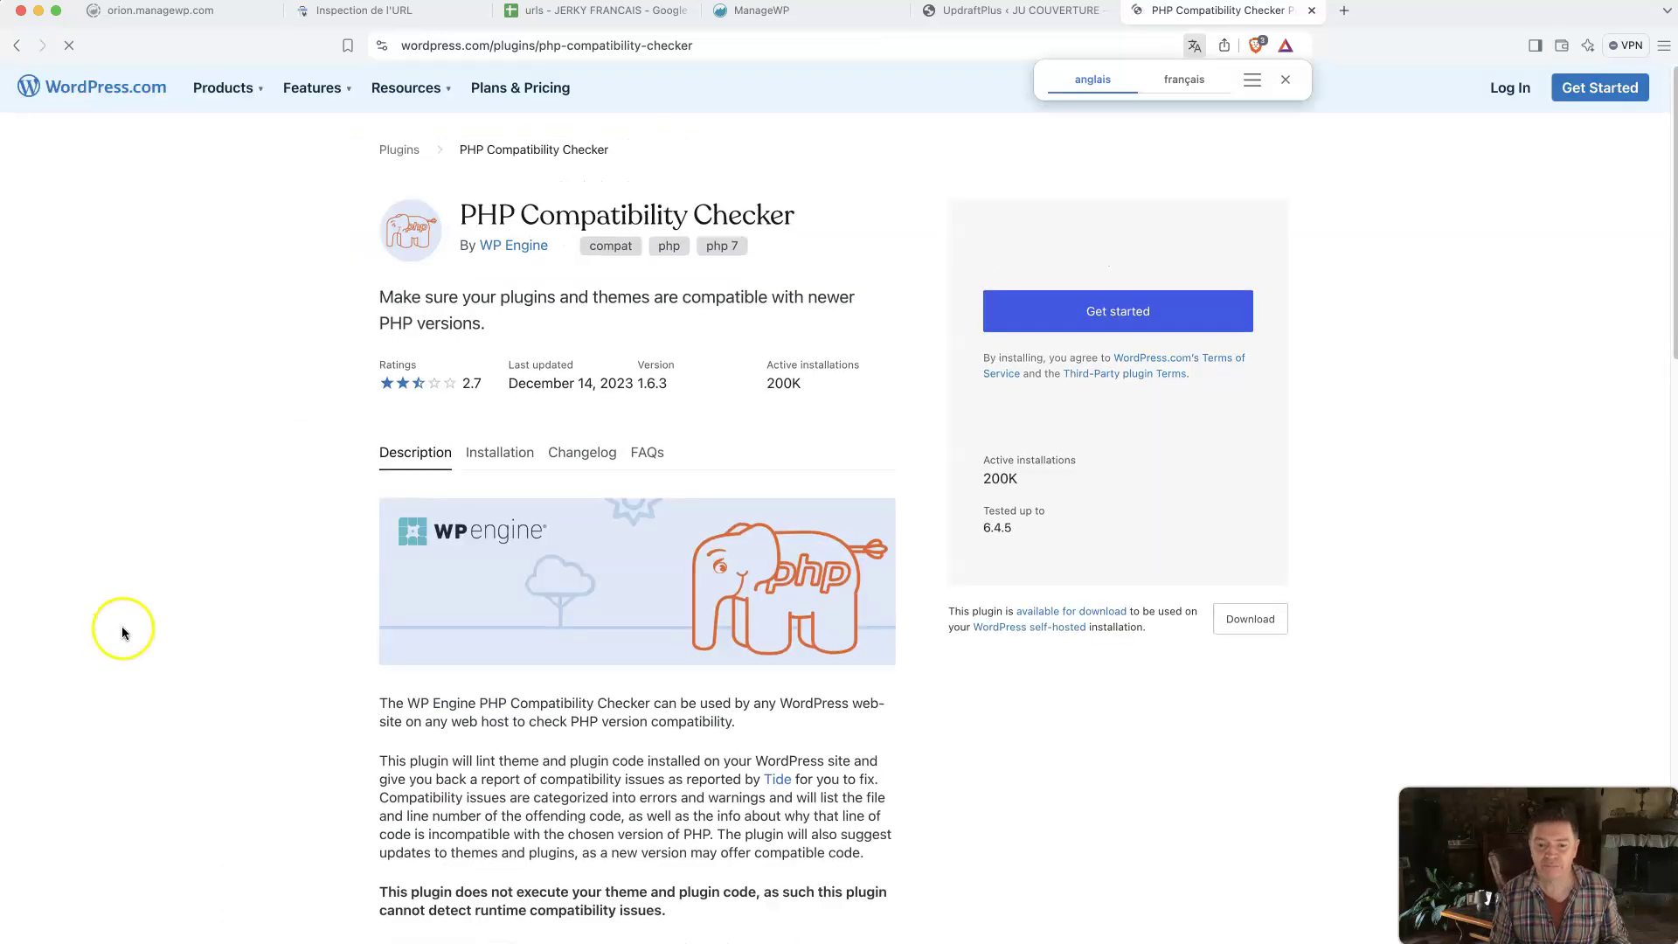
left_click(122, 625)
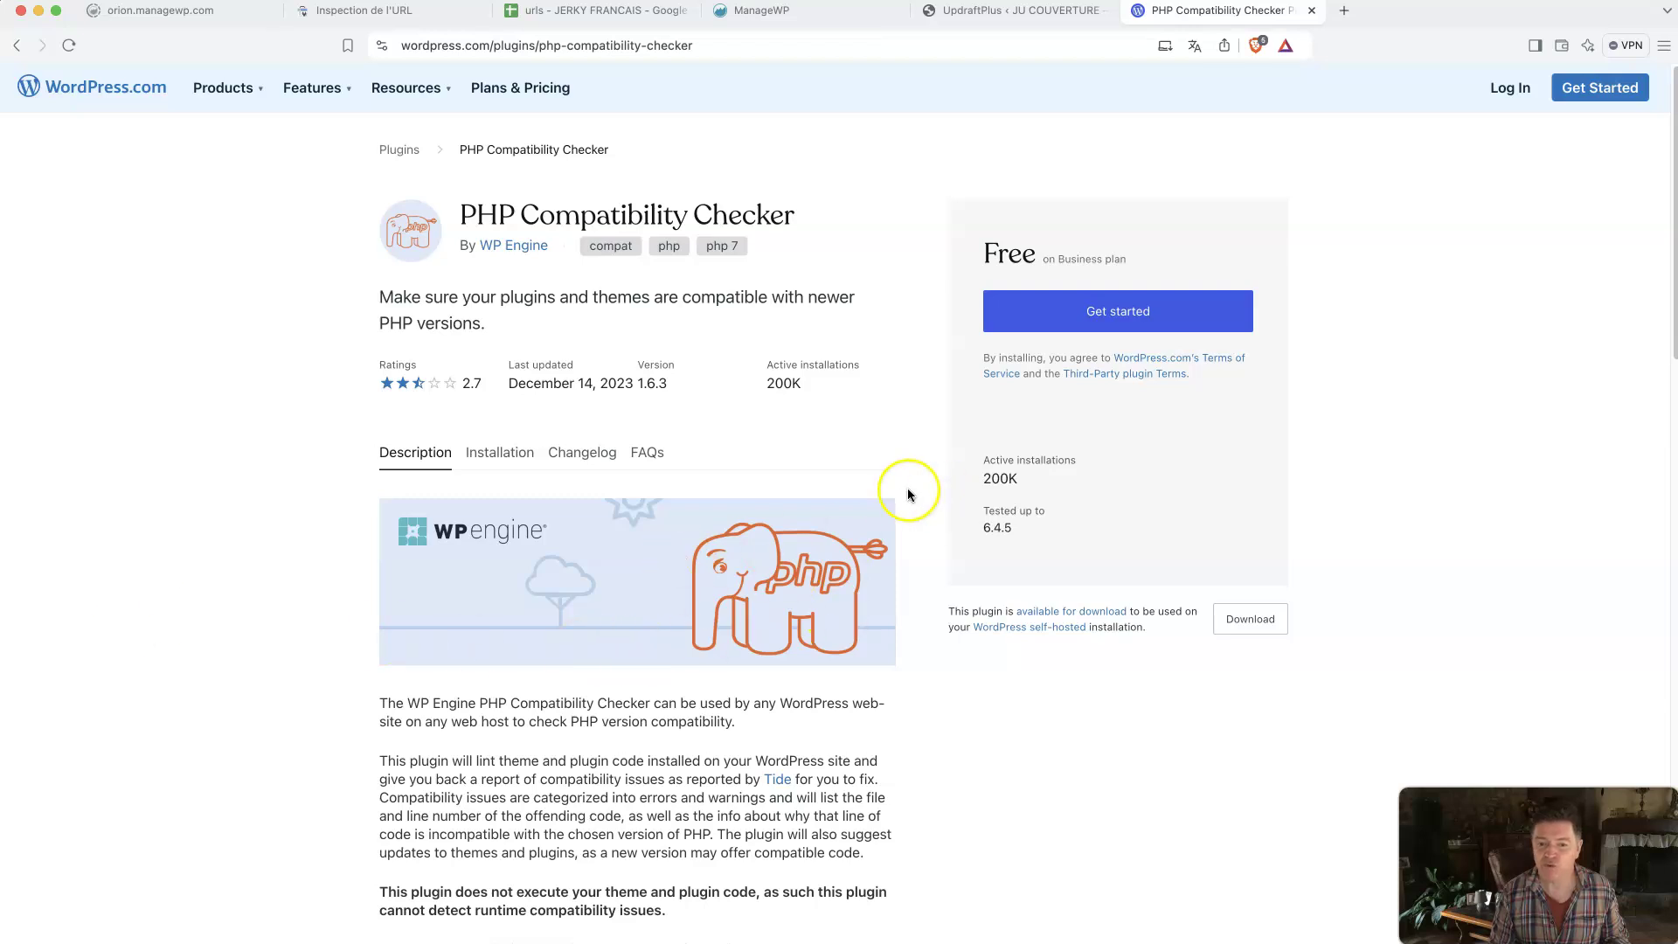
Step: Return from the WordPress.com plugin page to the Google results and open the second results page
left_click(18, 48)
scroll(162, 465, "down", 5)
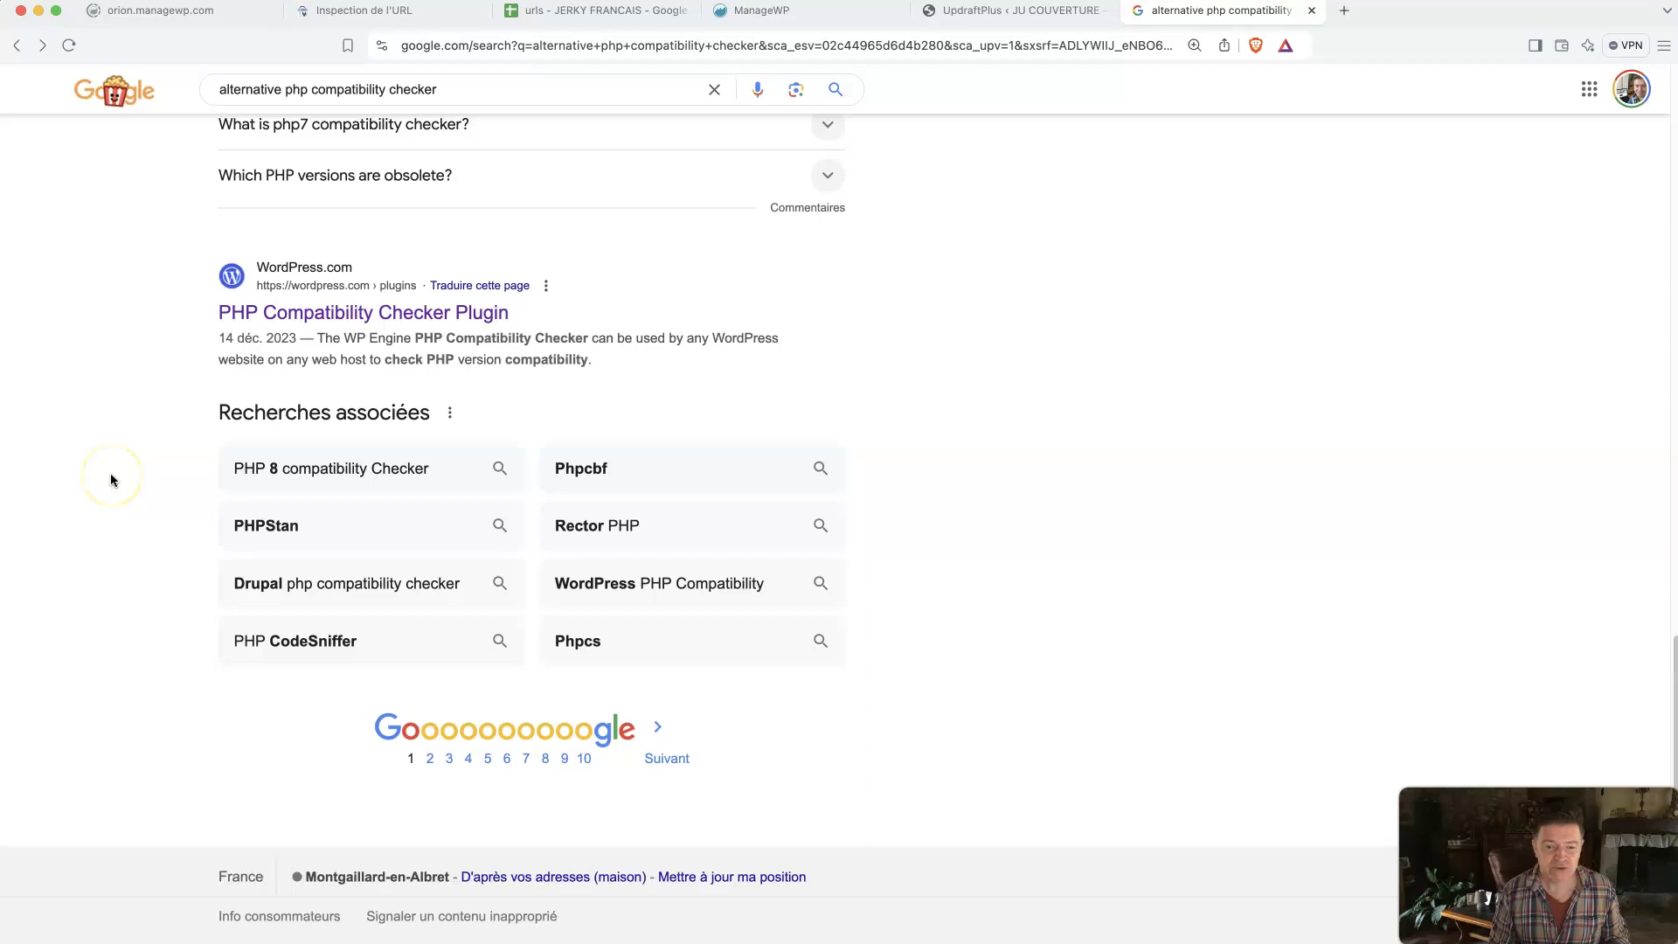
left_click(668, 760)
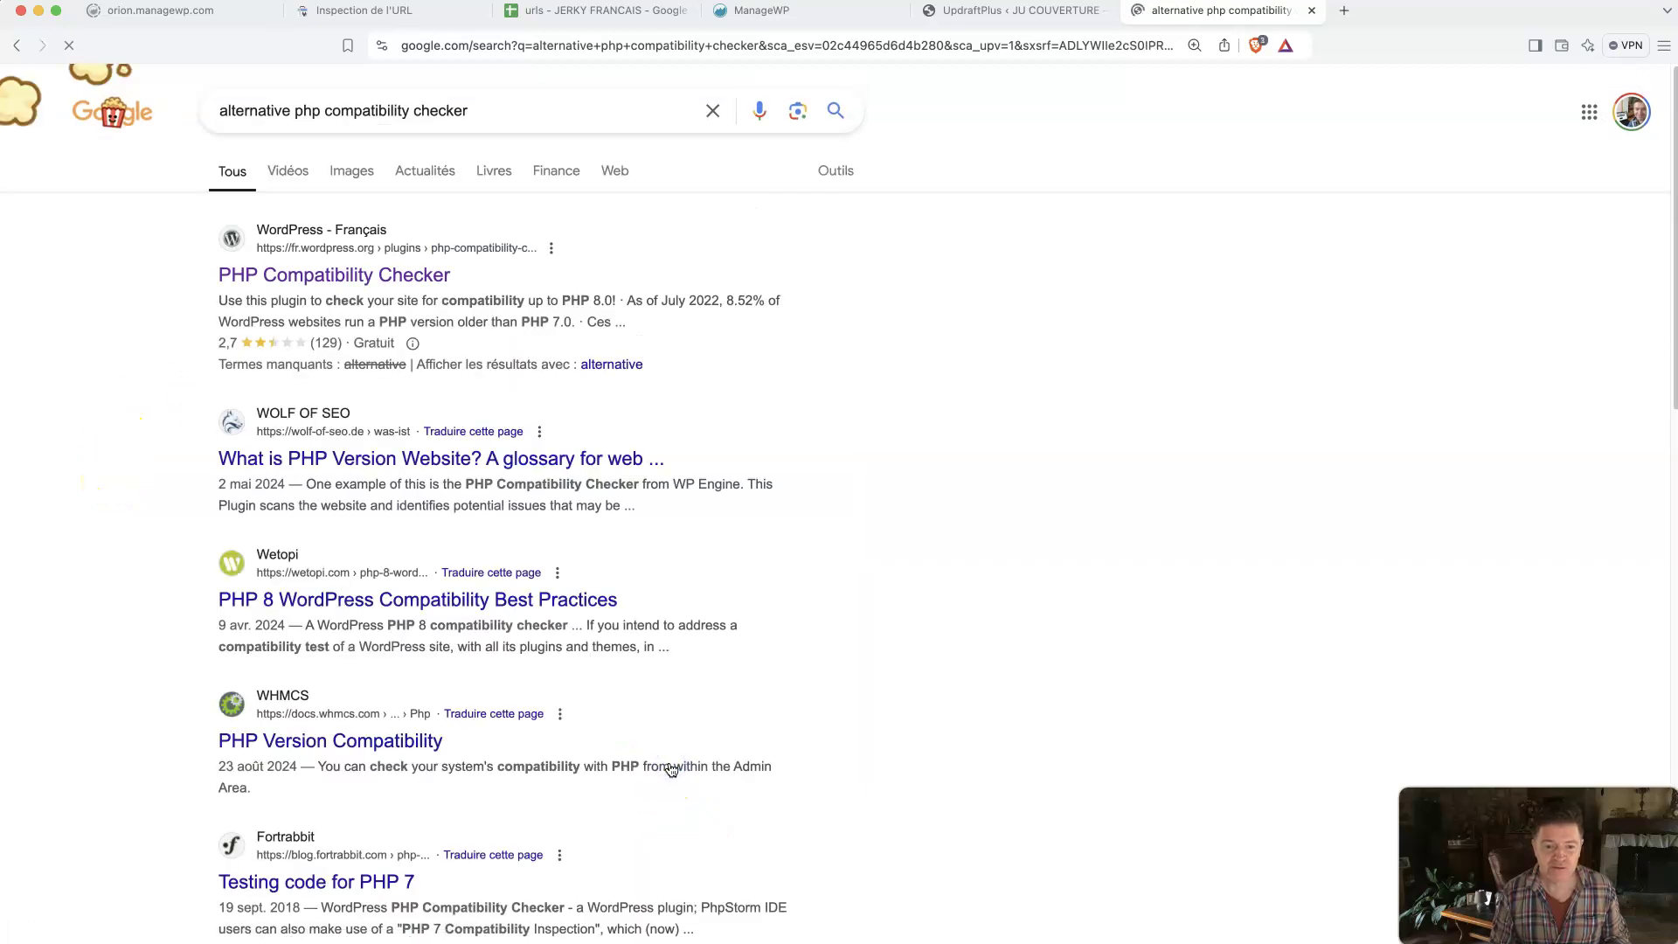
Step: Look through the second page of Google results for an alternative PHP compatibility tool
scroll(671, 769, "down", 3)
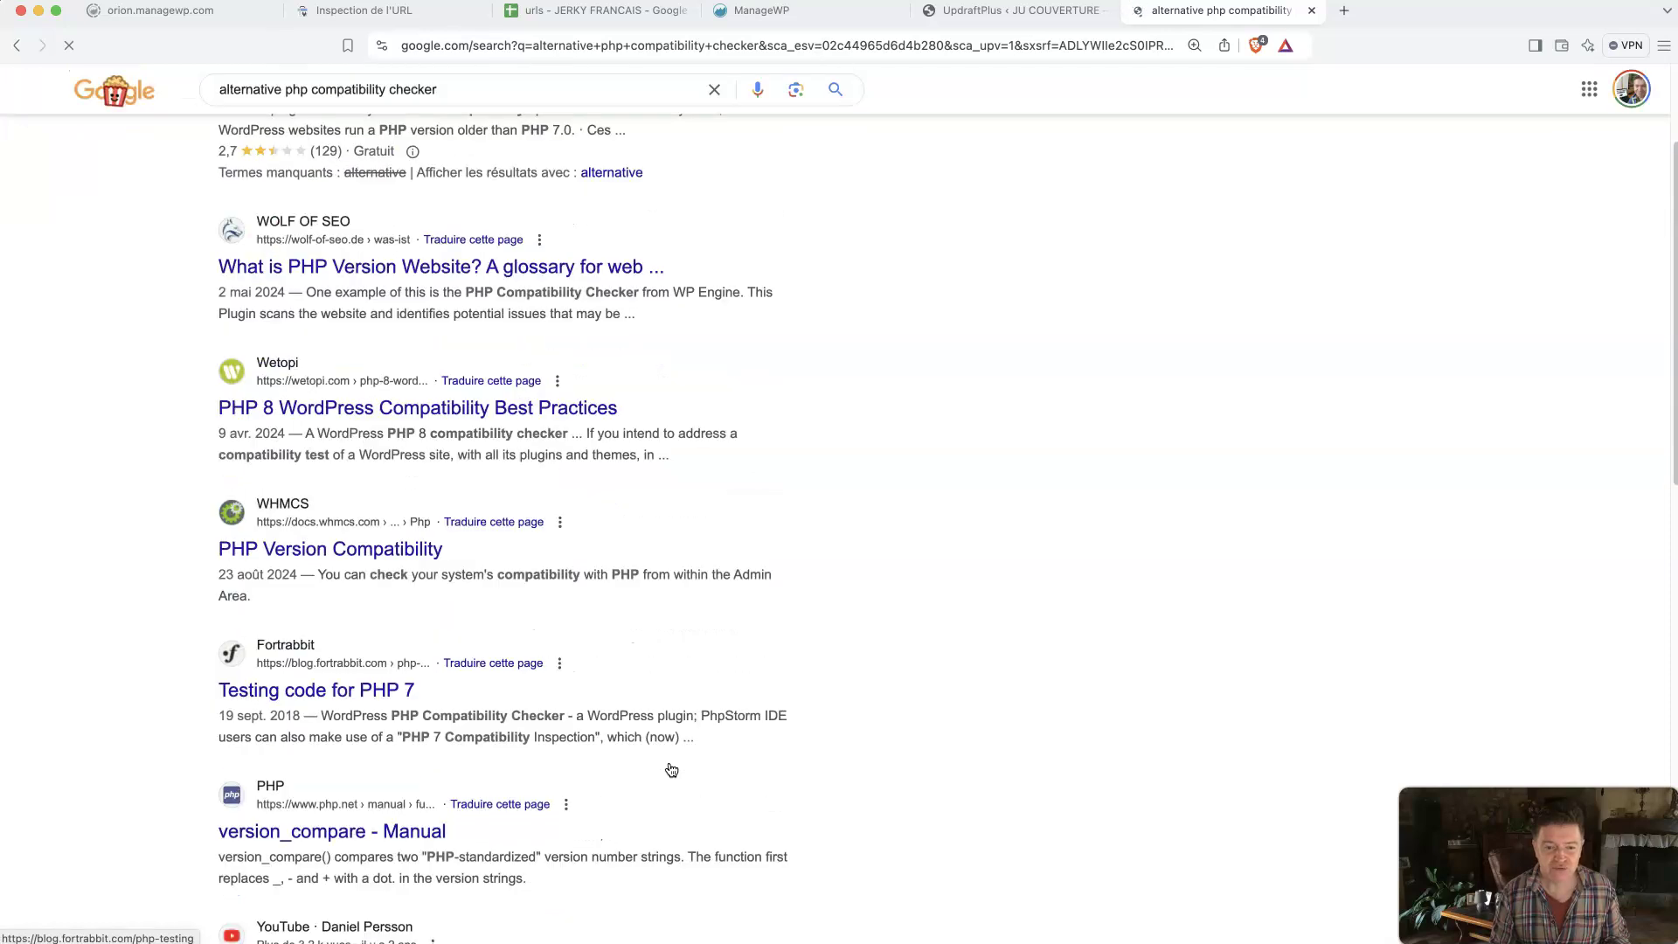
scroll(671, 770, "down", 2)
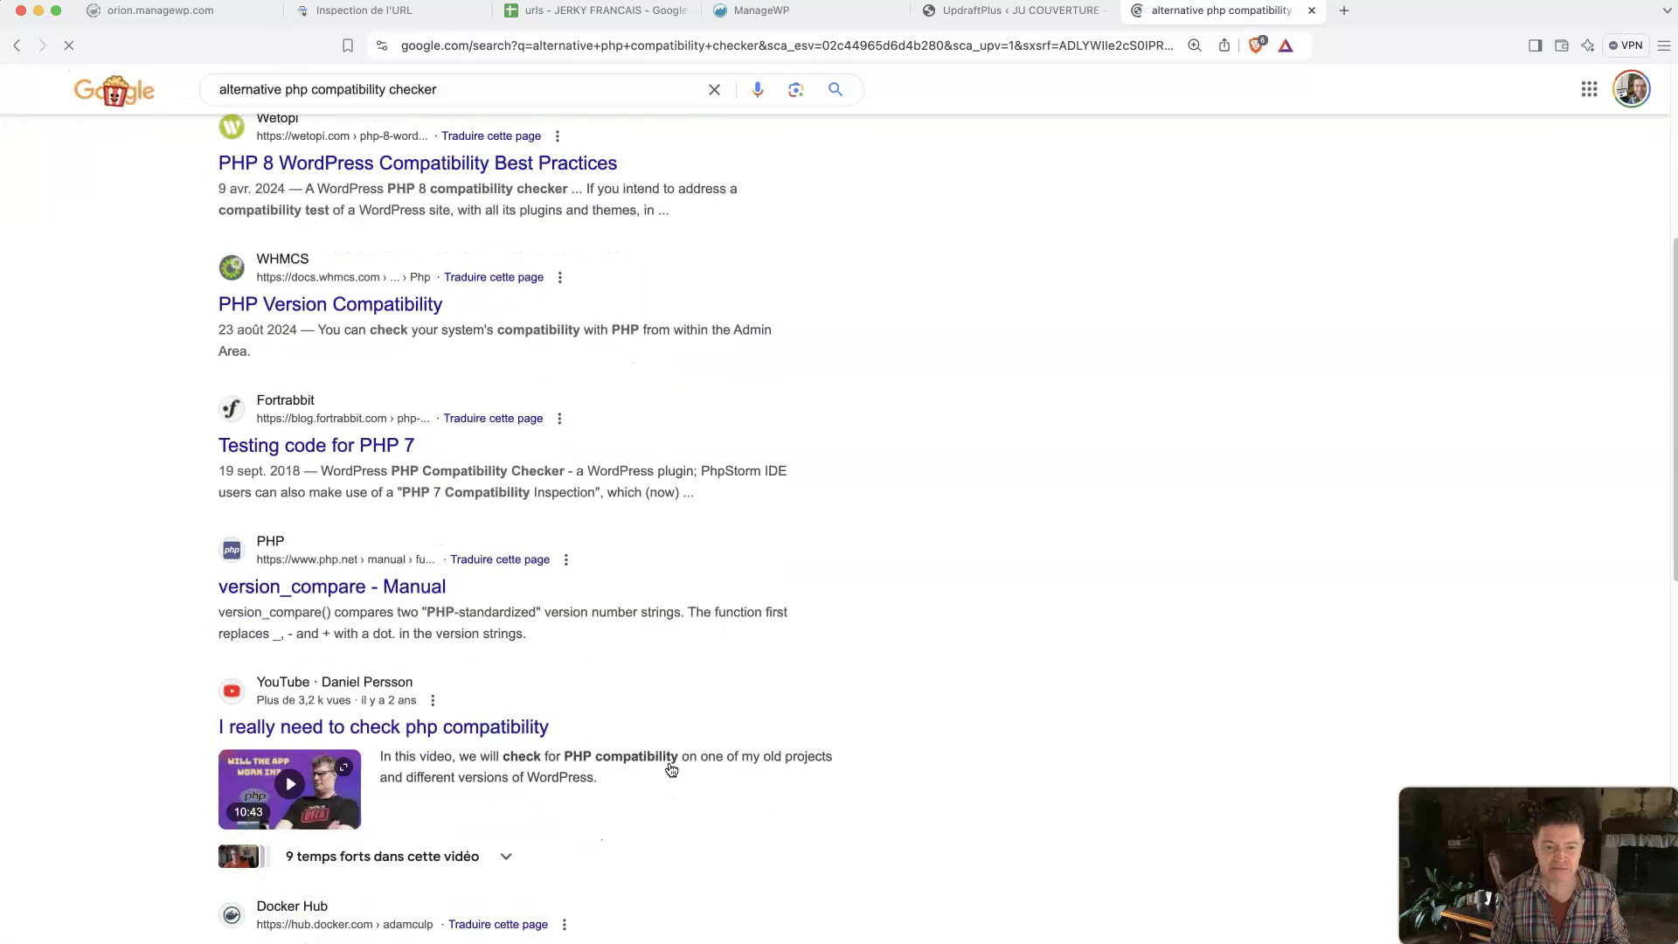
scroll(671, 769, "down", 2)
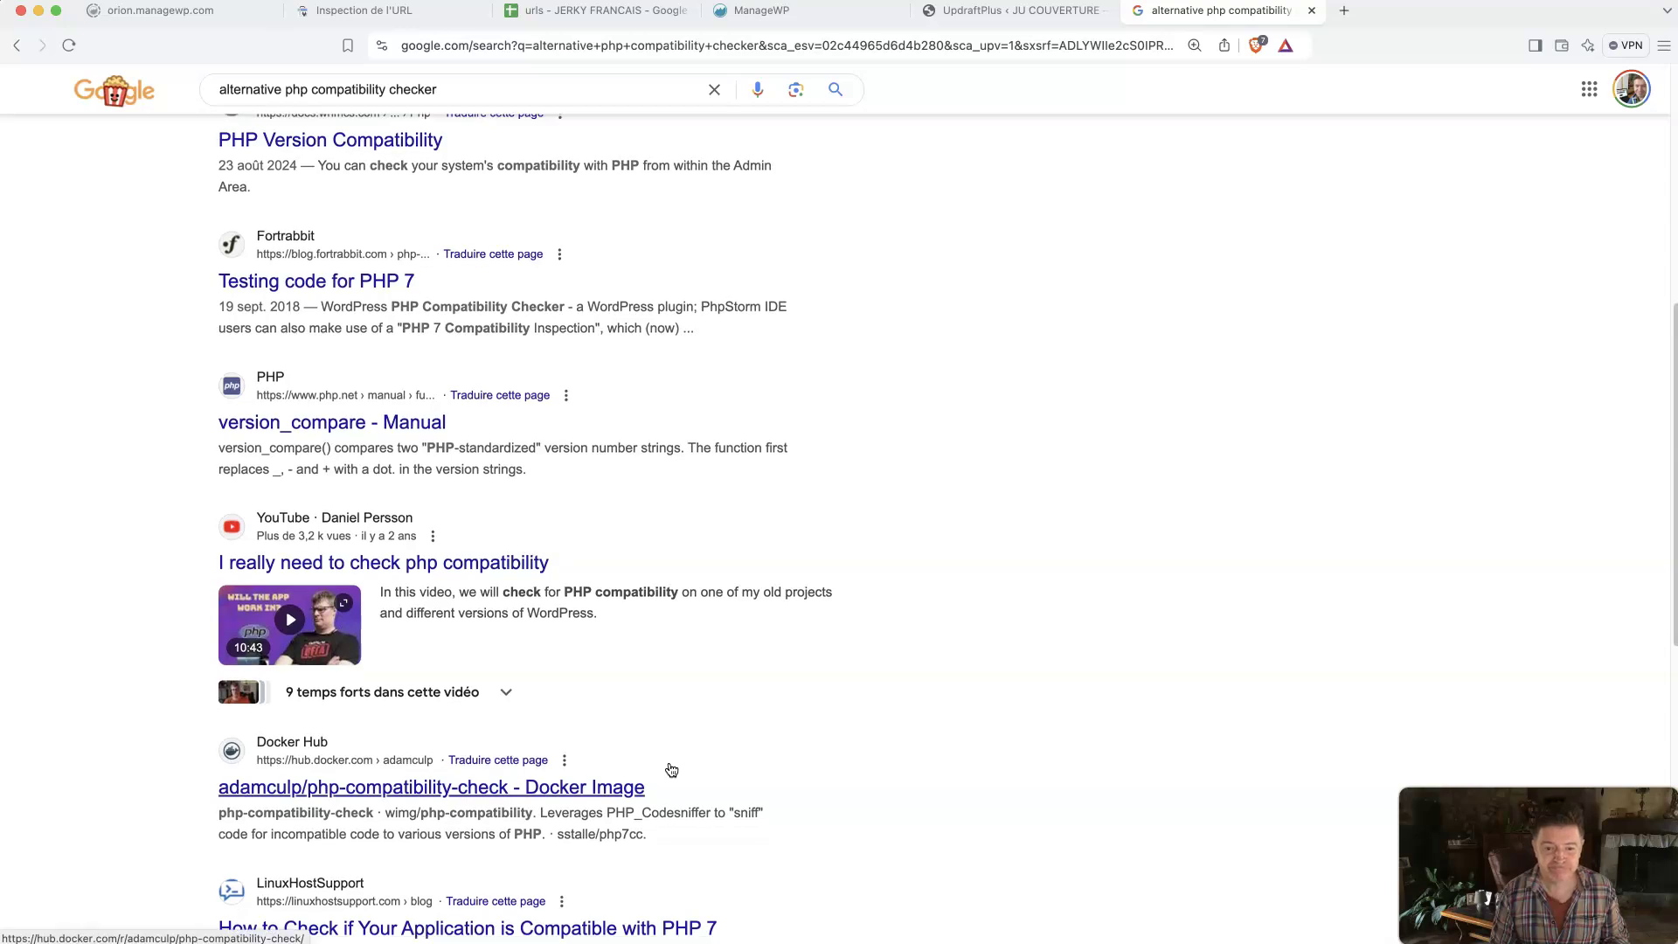
scroll(671, 769, "down", 5)
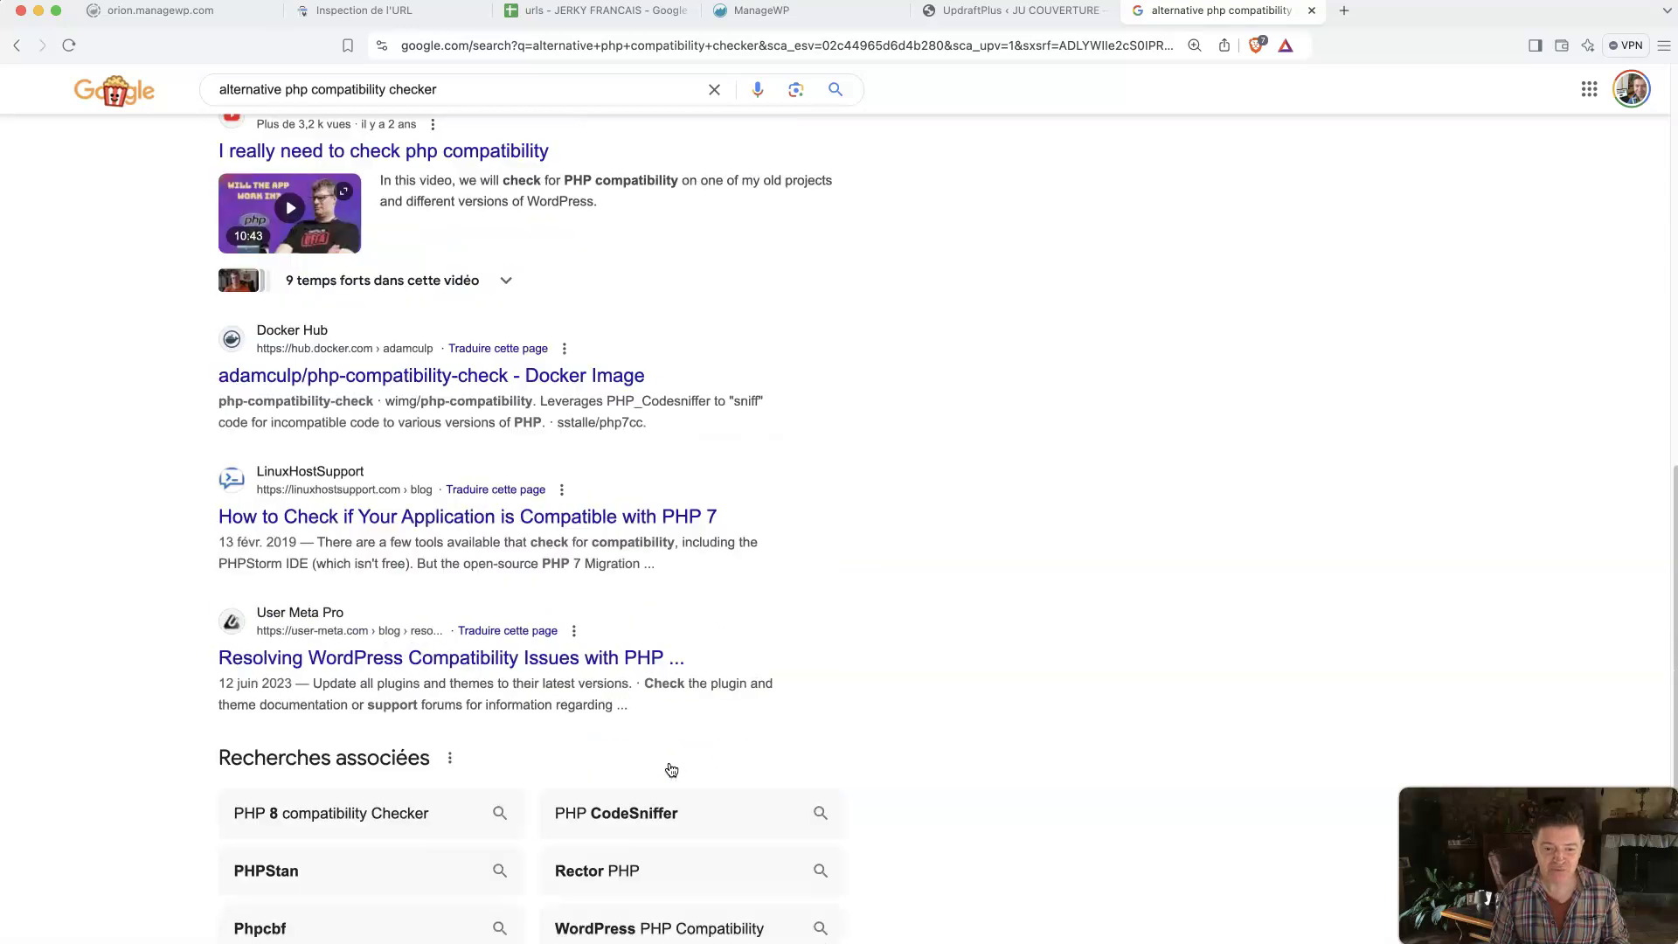
scroll(671, 769, "down", 1)
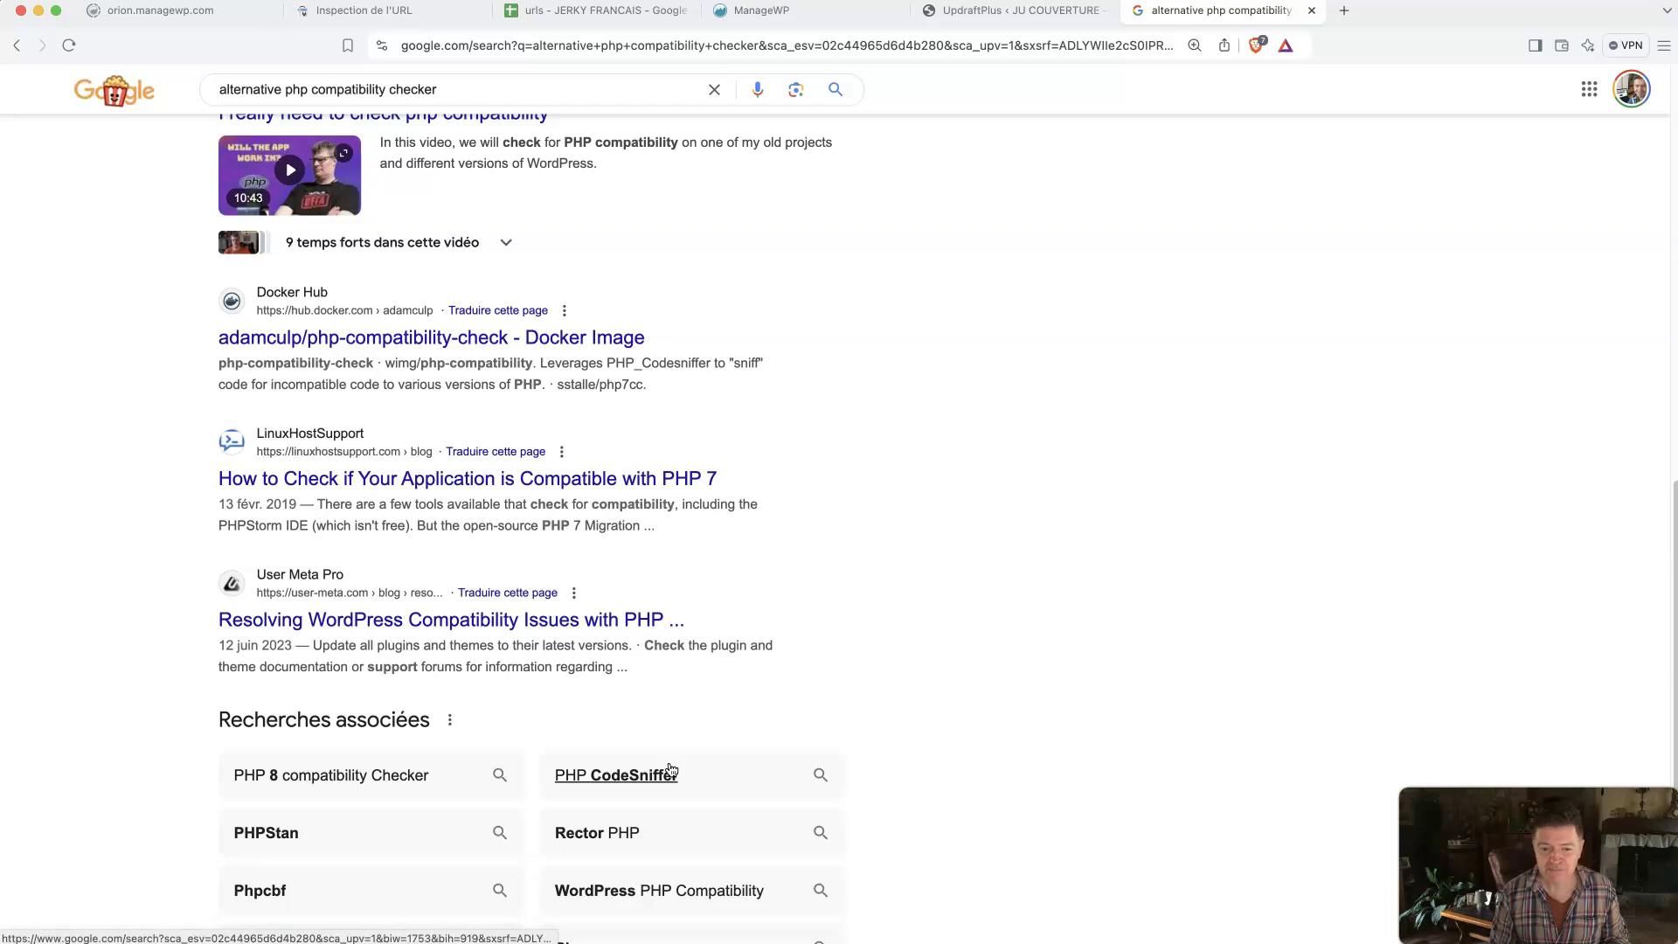
scroll(672, 769, "up", 15)
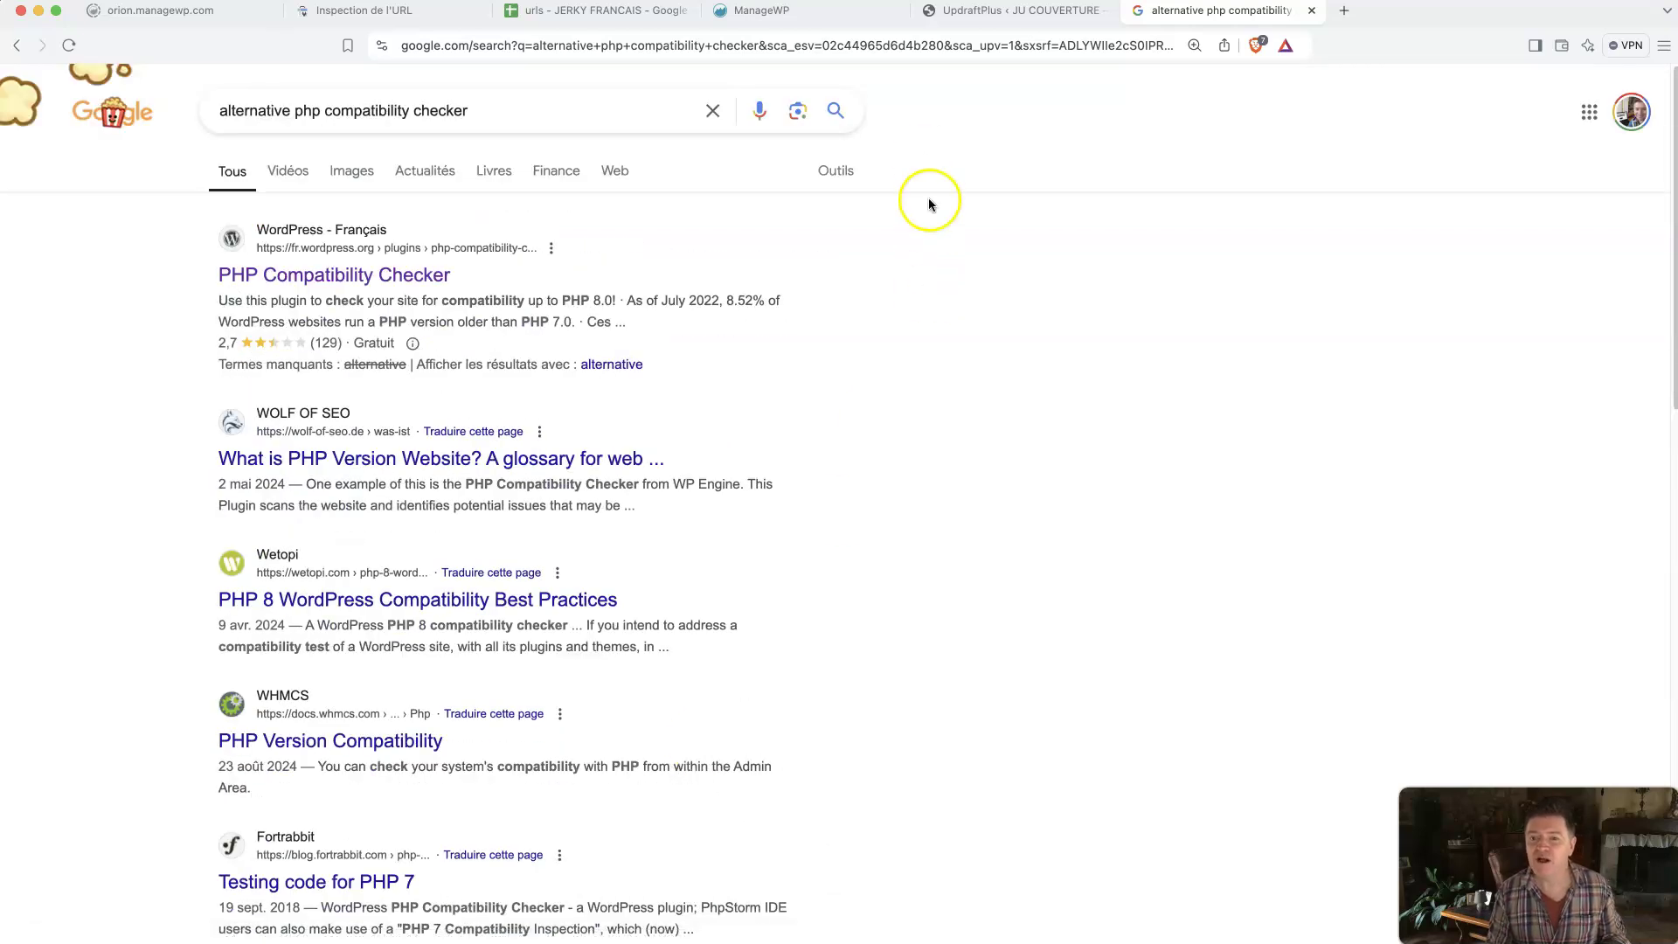
scroll(919, 375, "down", 15)
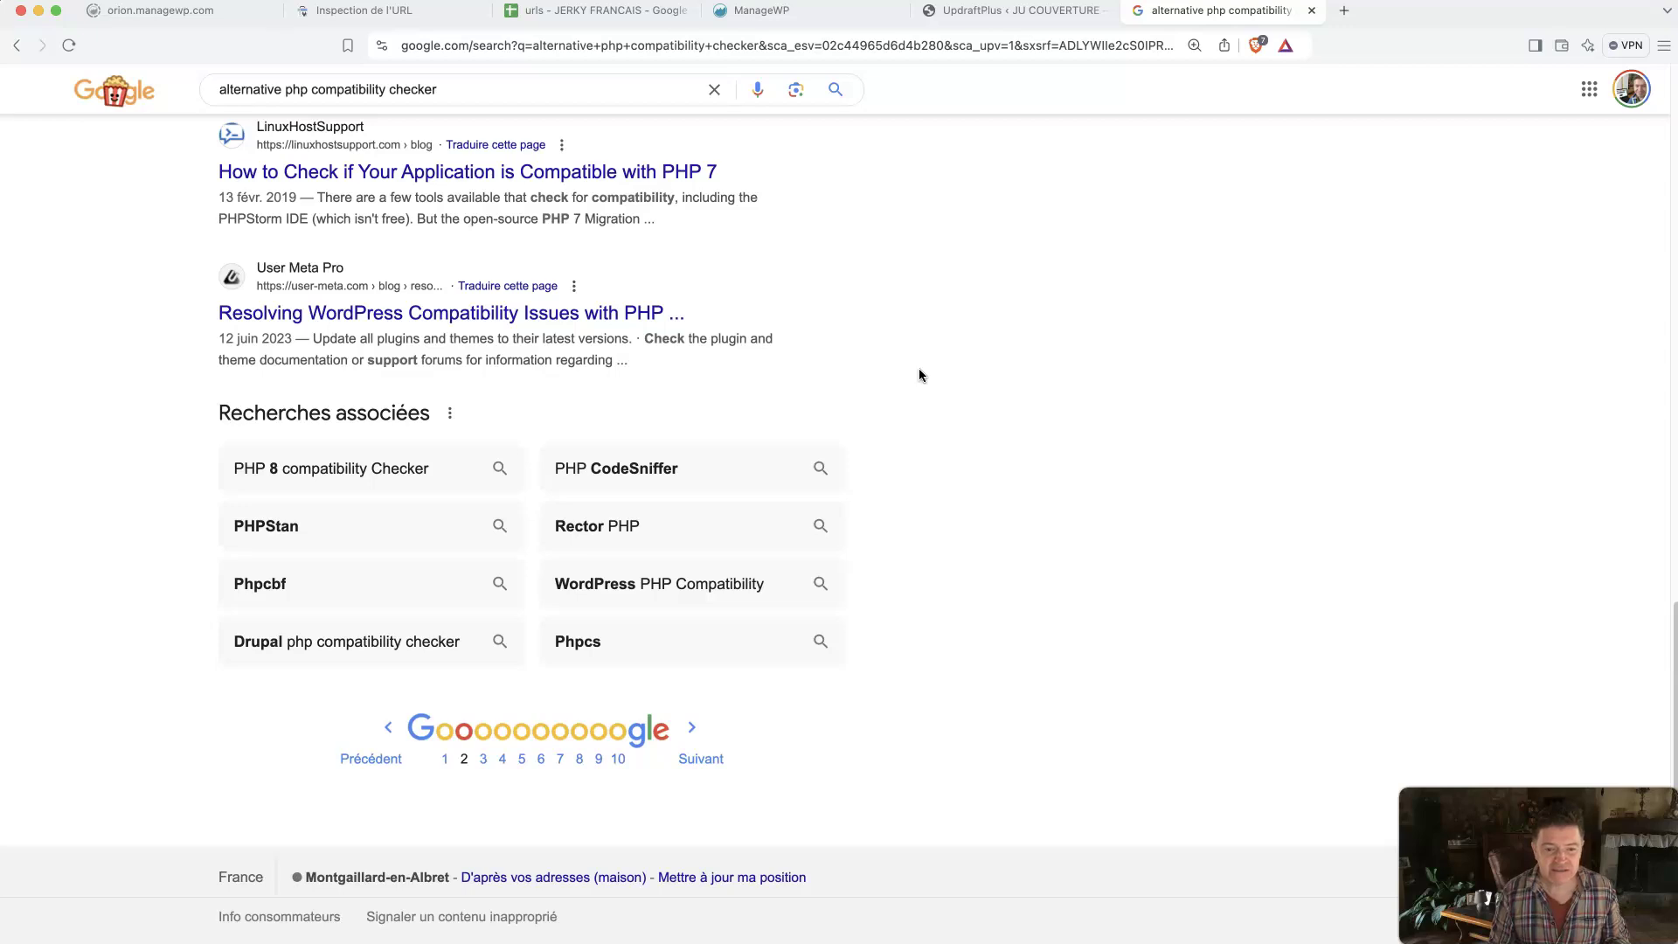
Step: Run the related search "PHP 8 compatibility Checker" and open the Atatus article "Tools to Check PHP 8 Compatibility & Performance Tips"
left_click(295, 468)
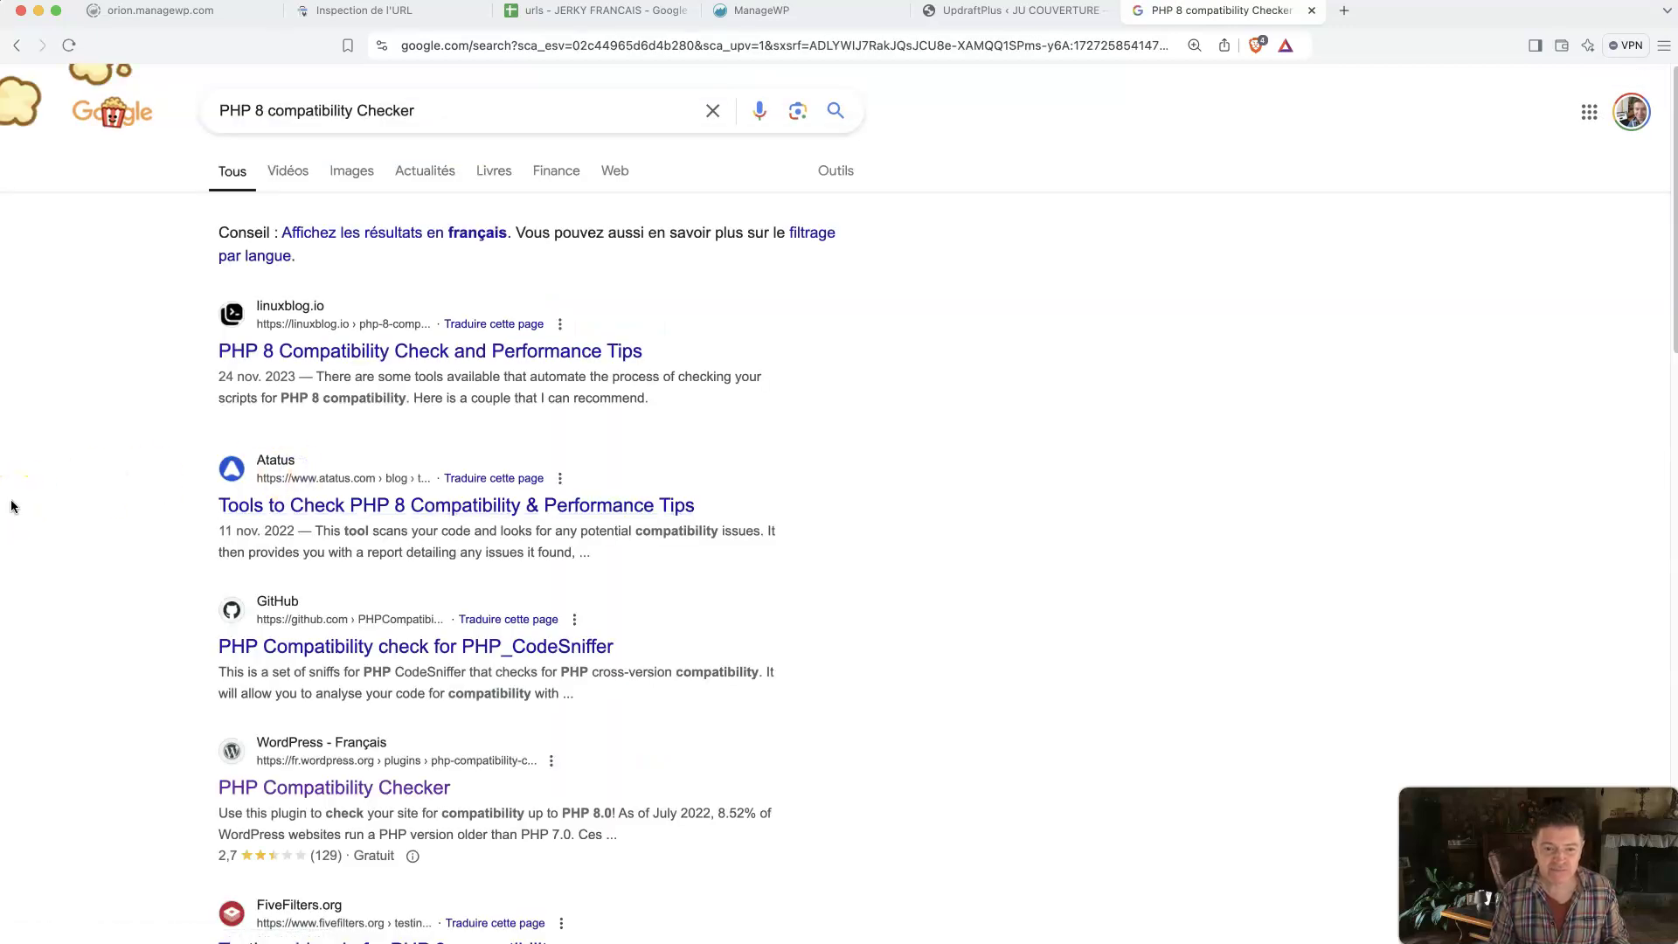
left_click(333, 507)
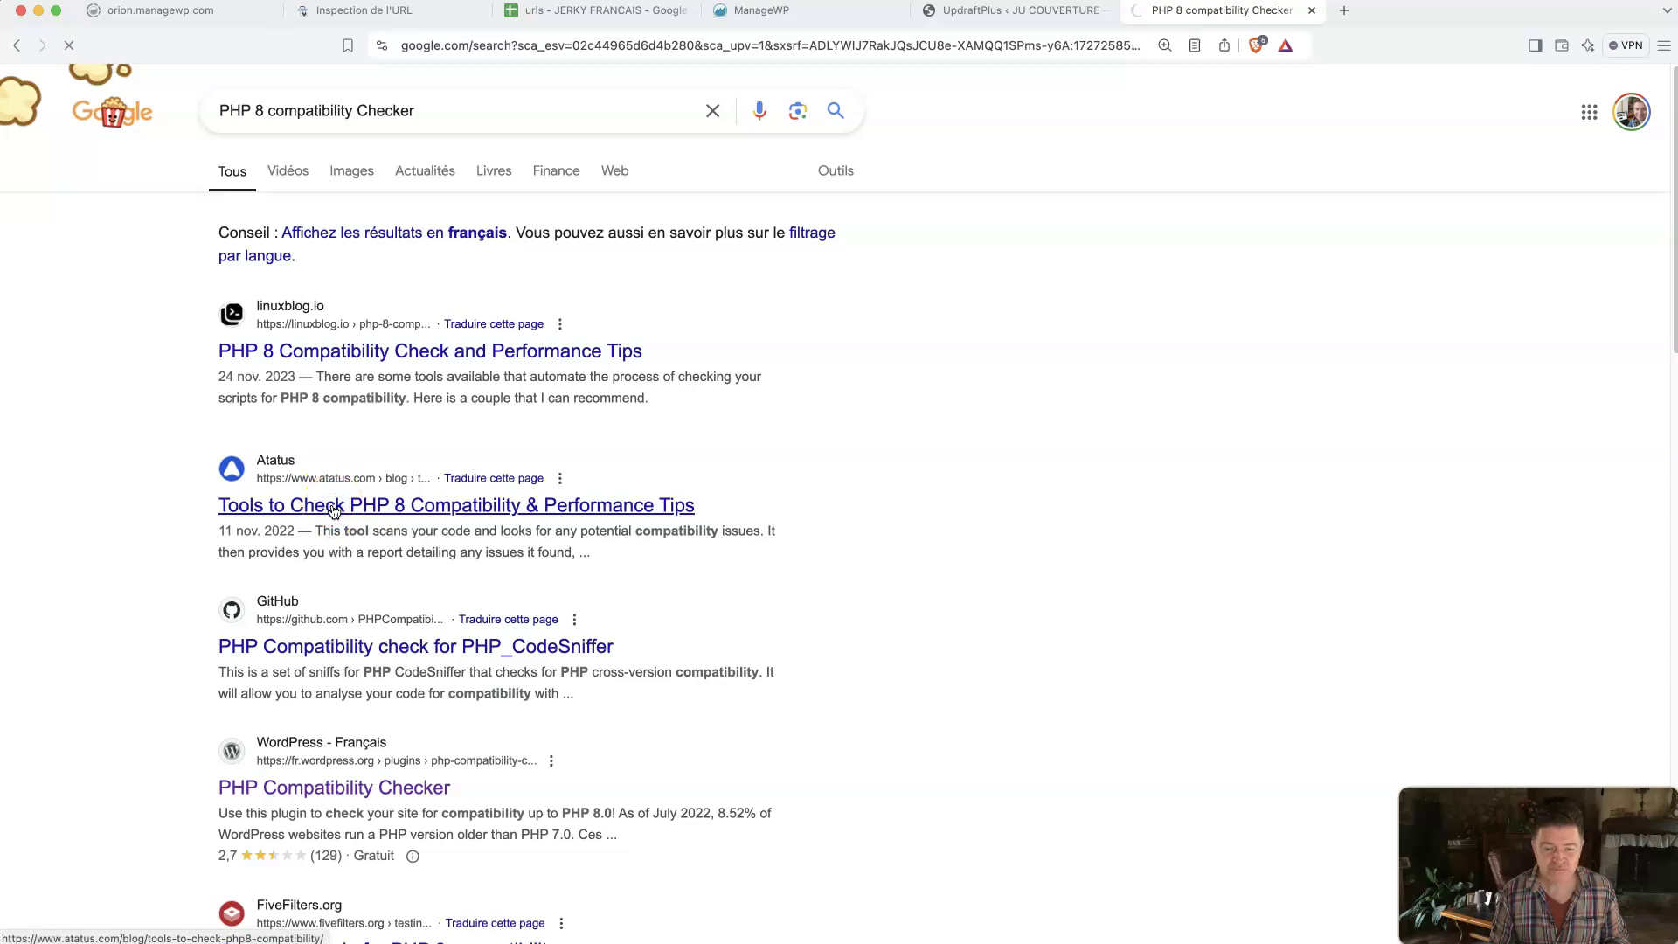
scroll(239, 497, "down", 5)
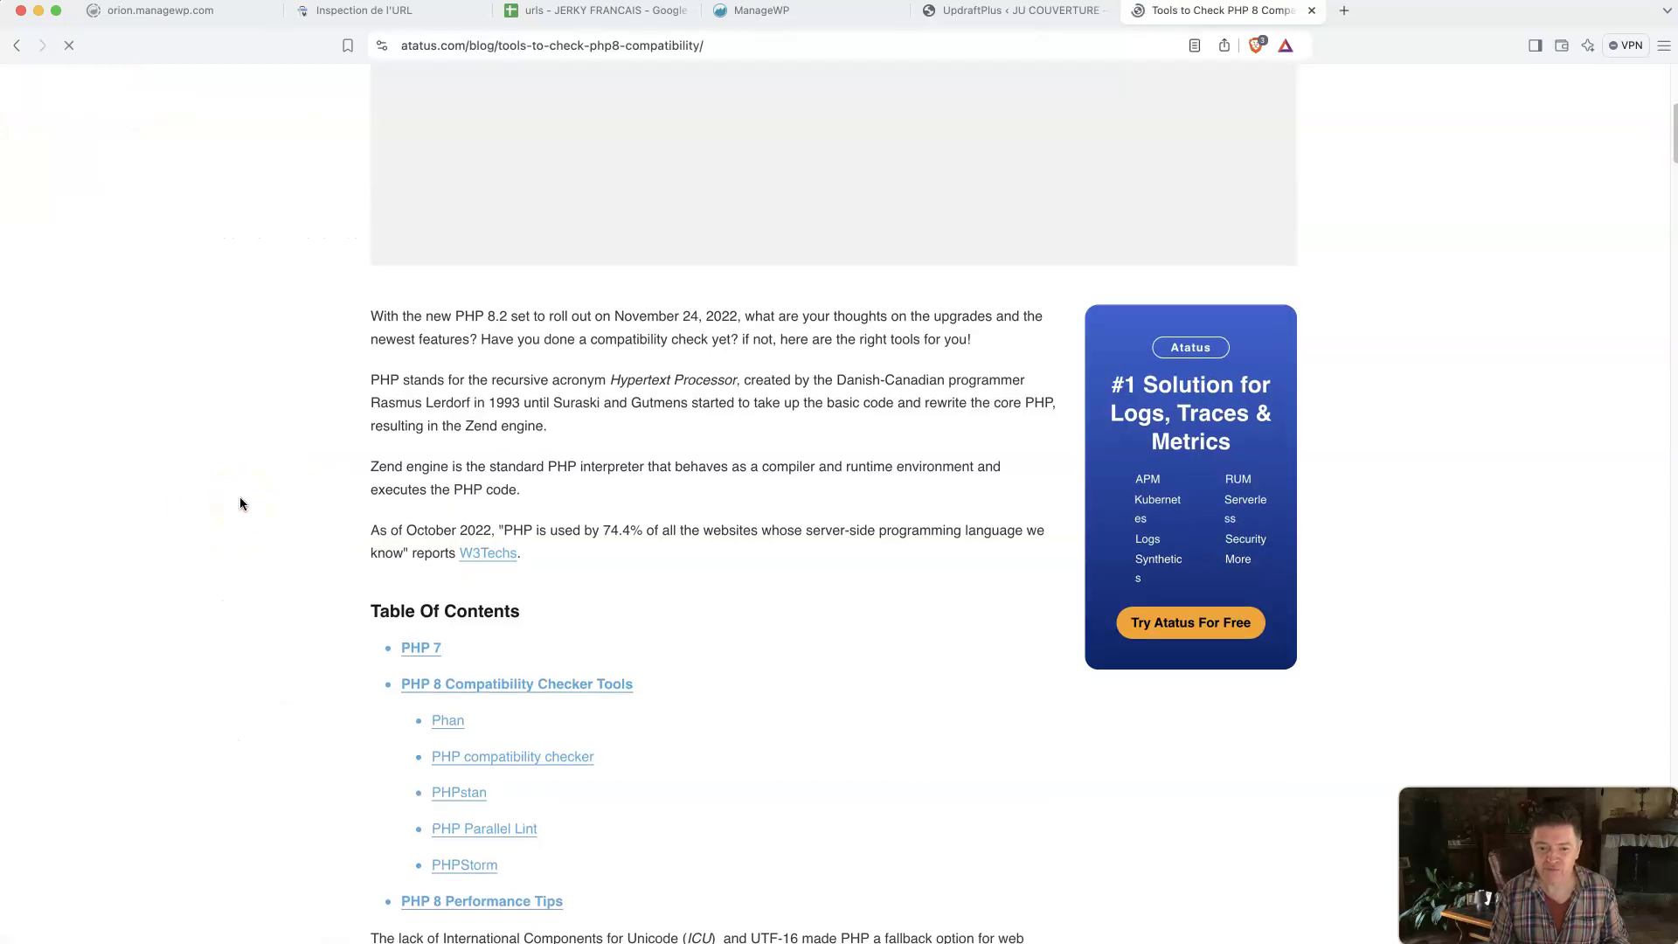
scroll(239, 496, "down", 3)
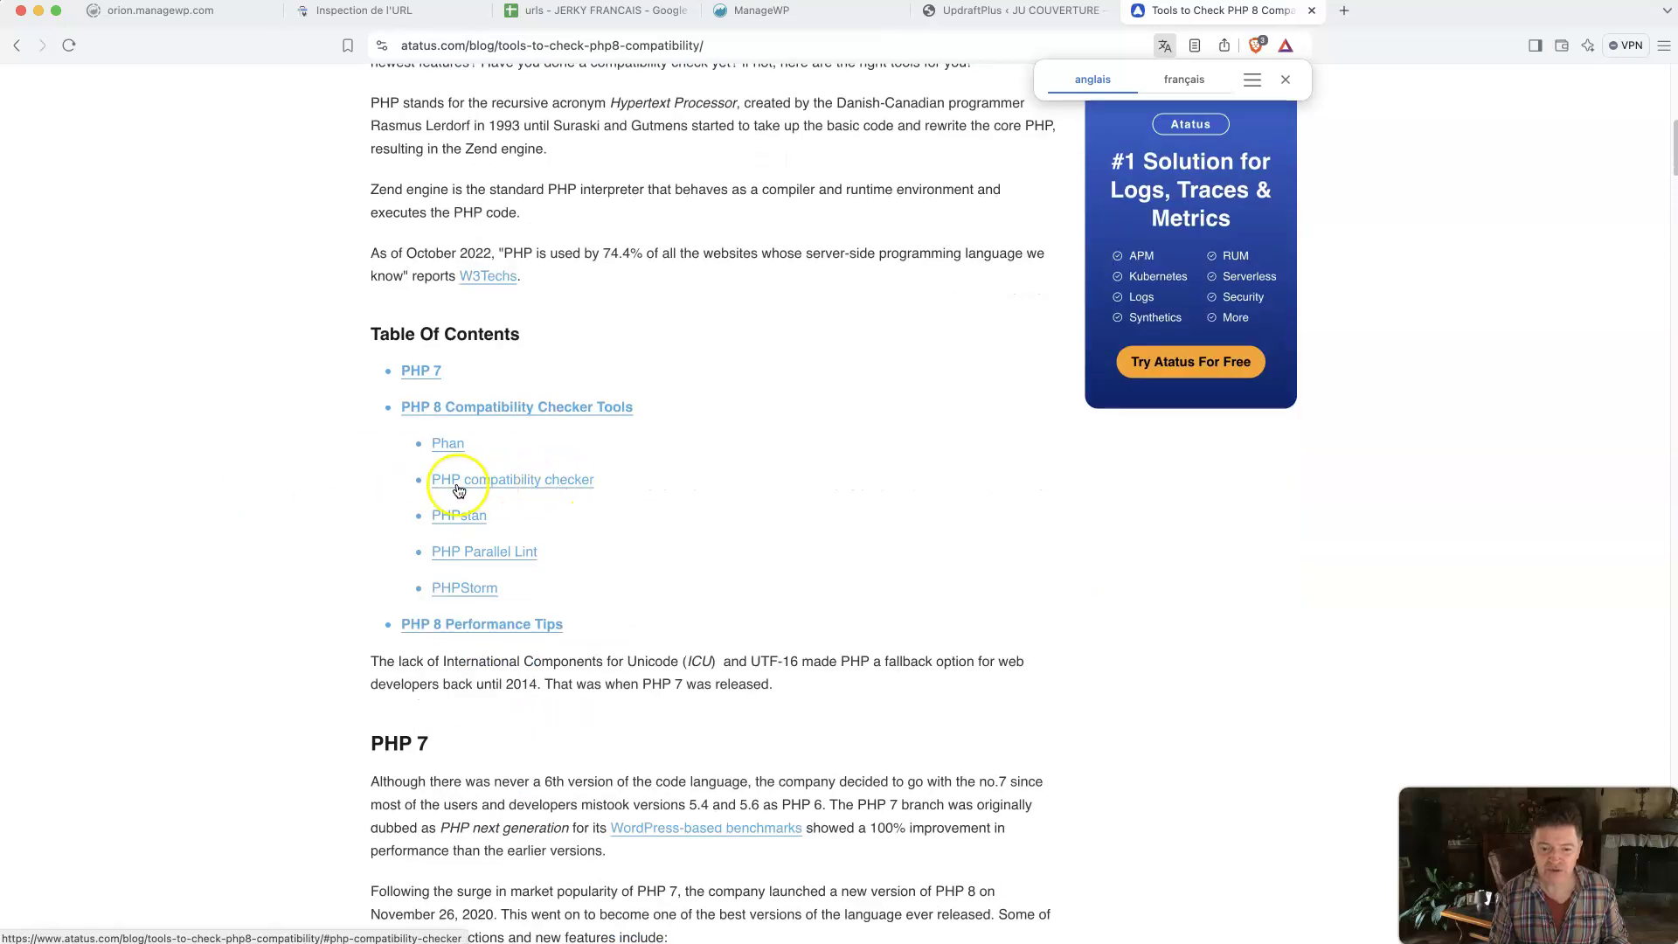
Step: Examine the article's PHP 8 Compatibility Checker Tools list and its section on installing and configuring Phan
scroll(446, 522, "down", 3)
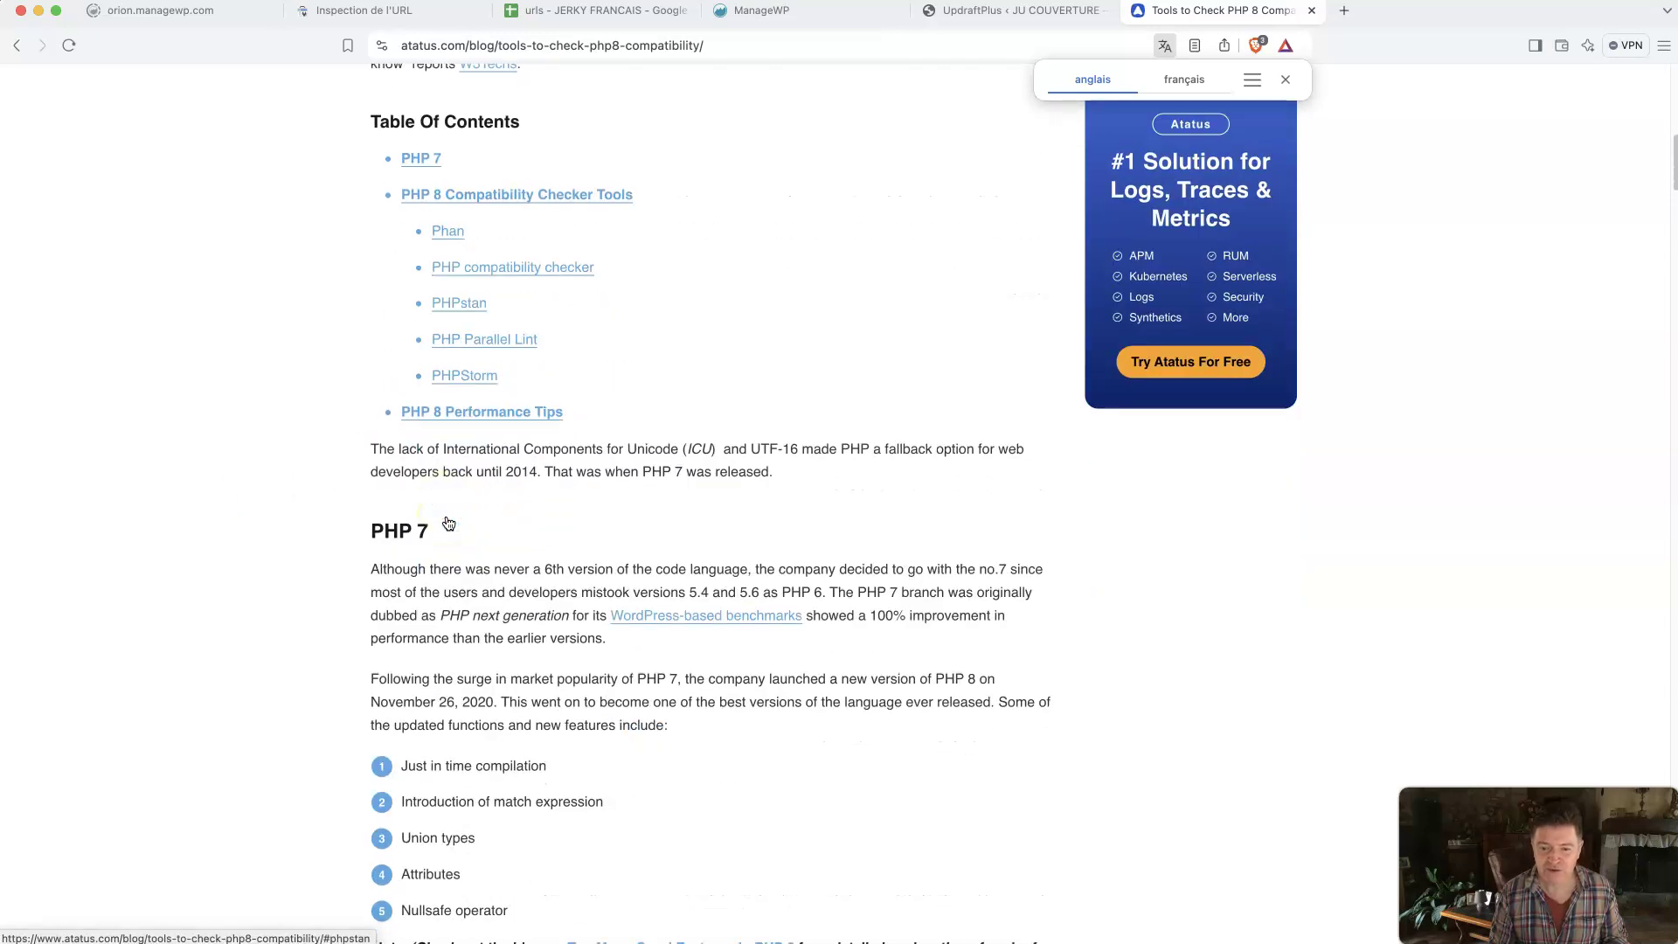
scroll(297, 542, "down", 8)
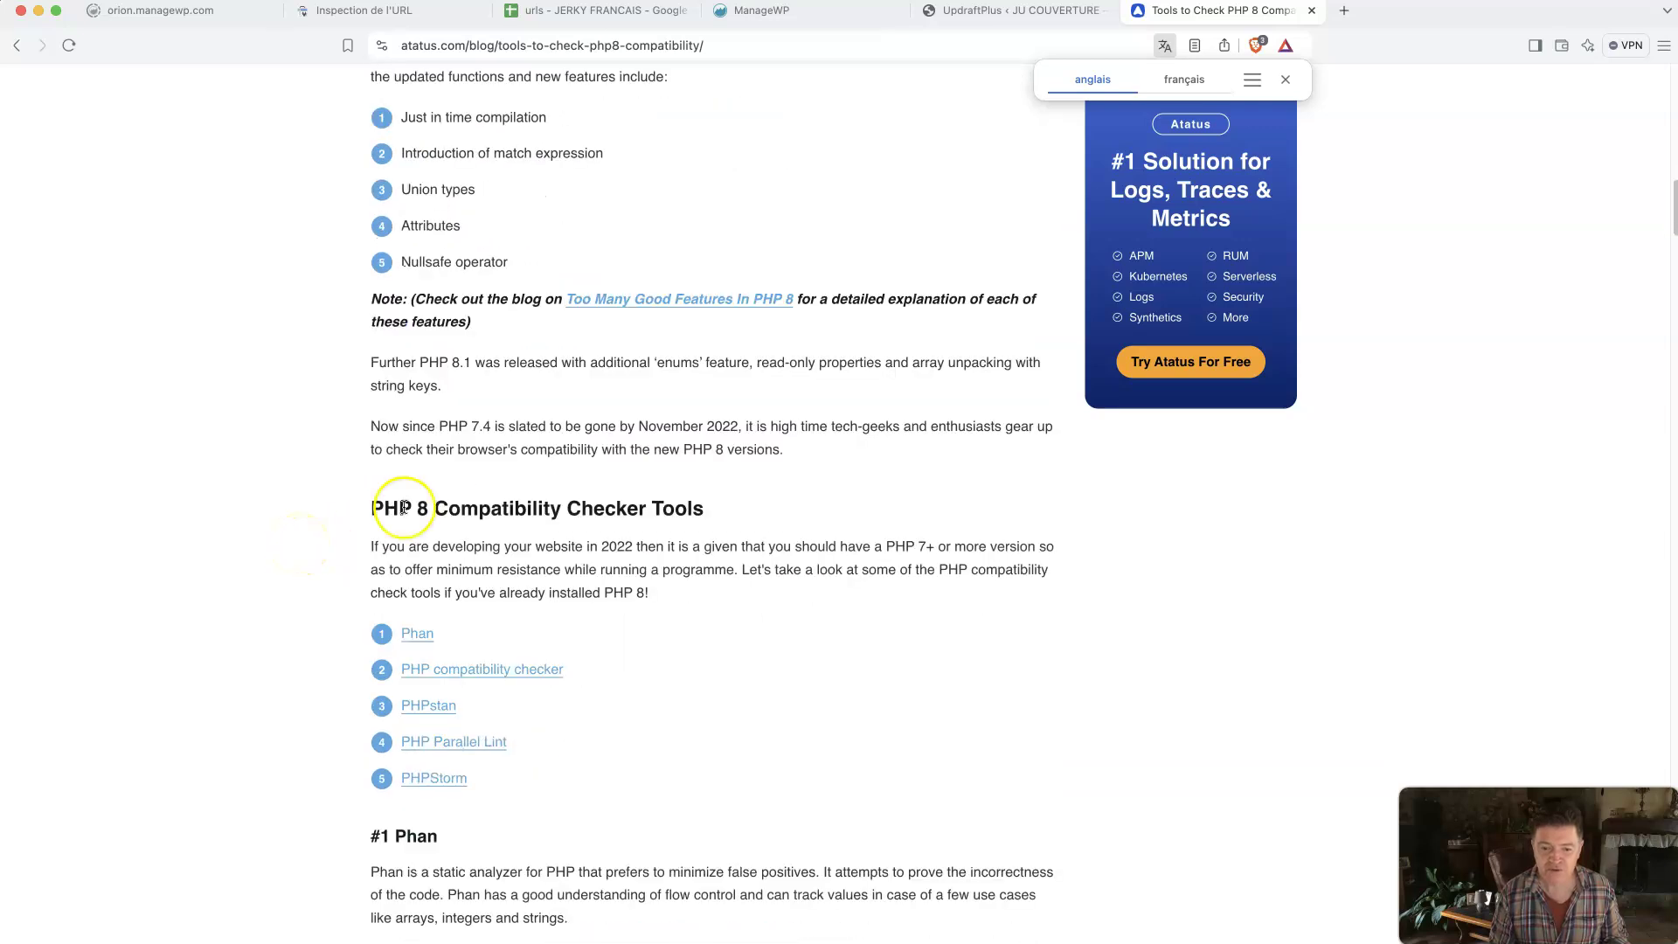
scroll(292, 596, "down", 3)
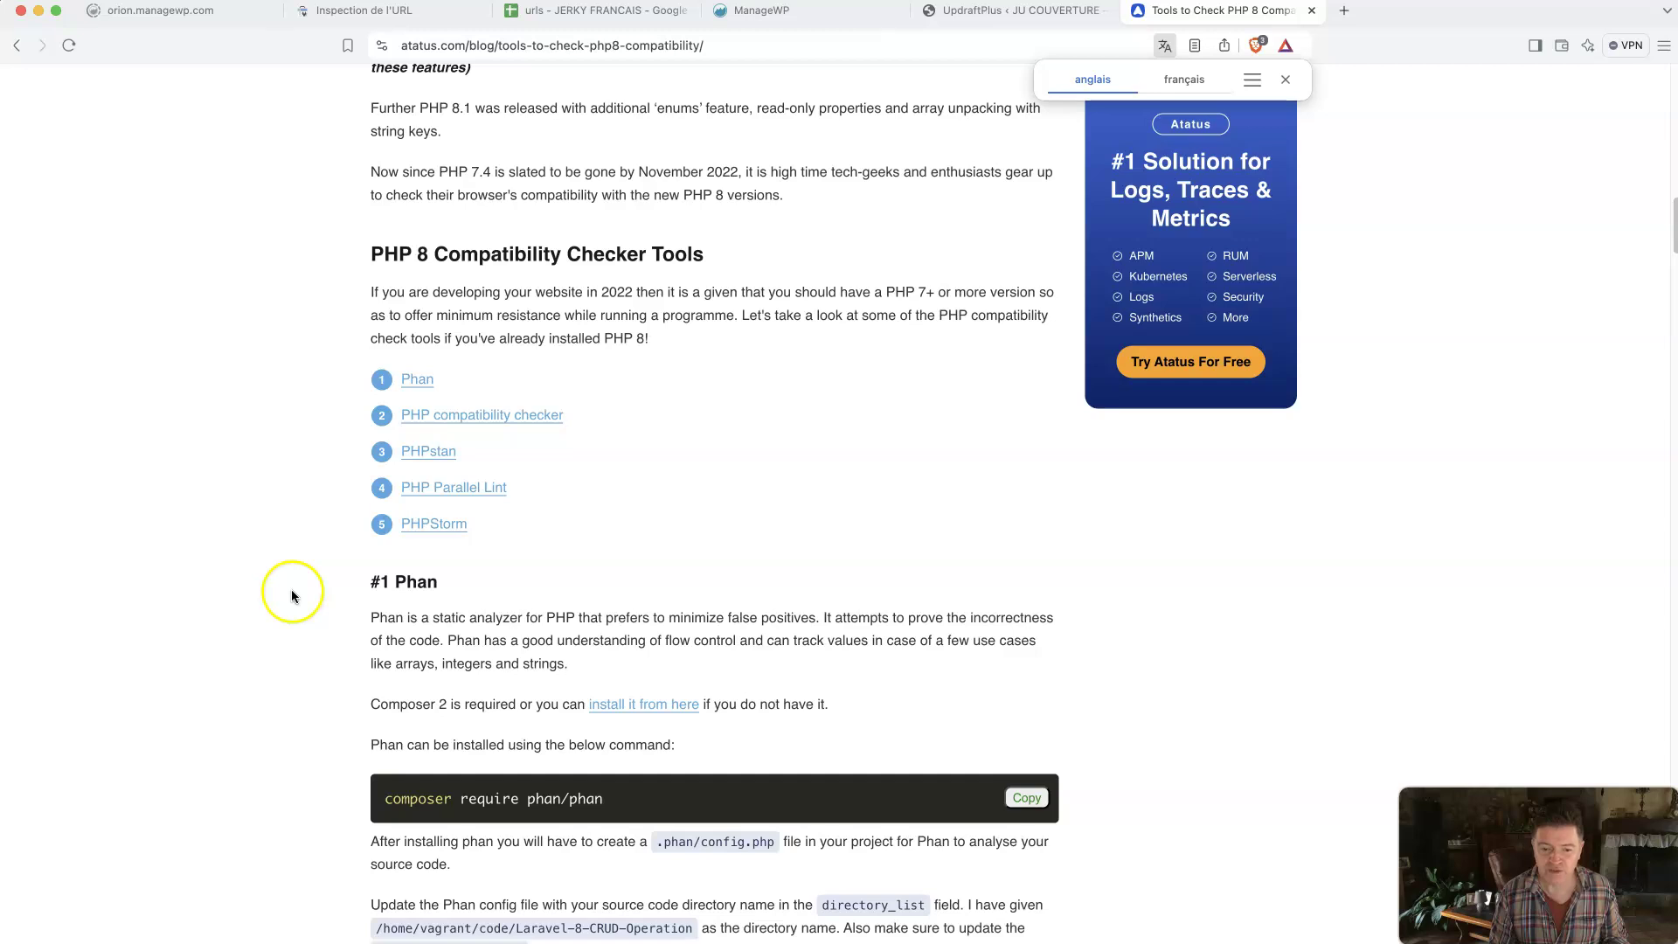
scroll(302, 559, "down", 3)
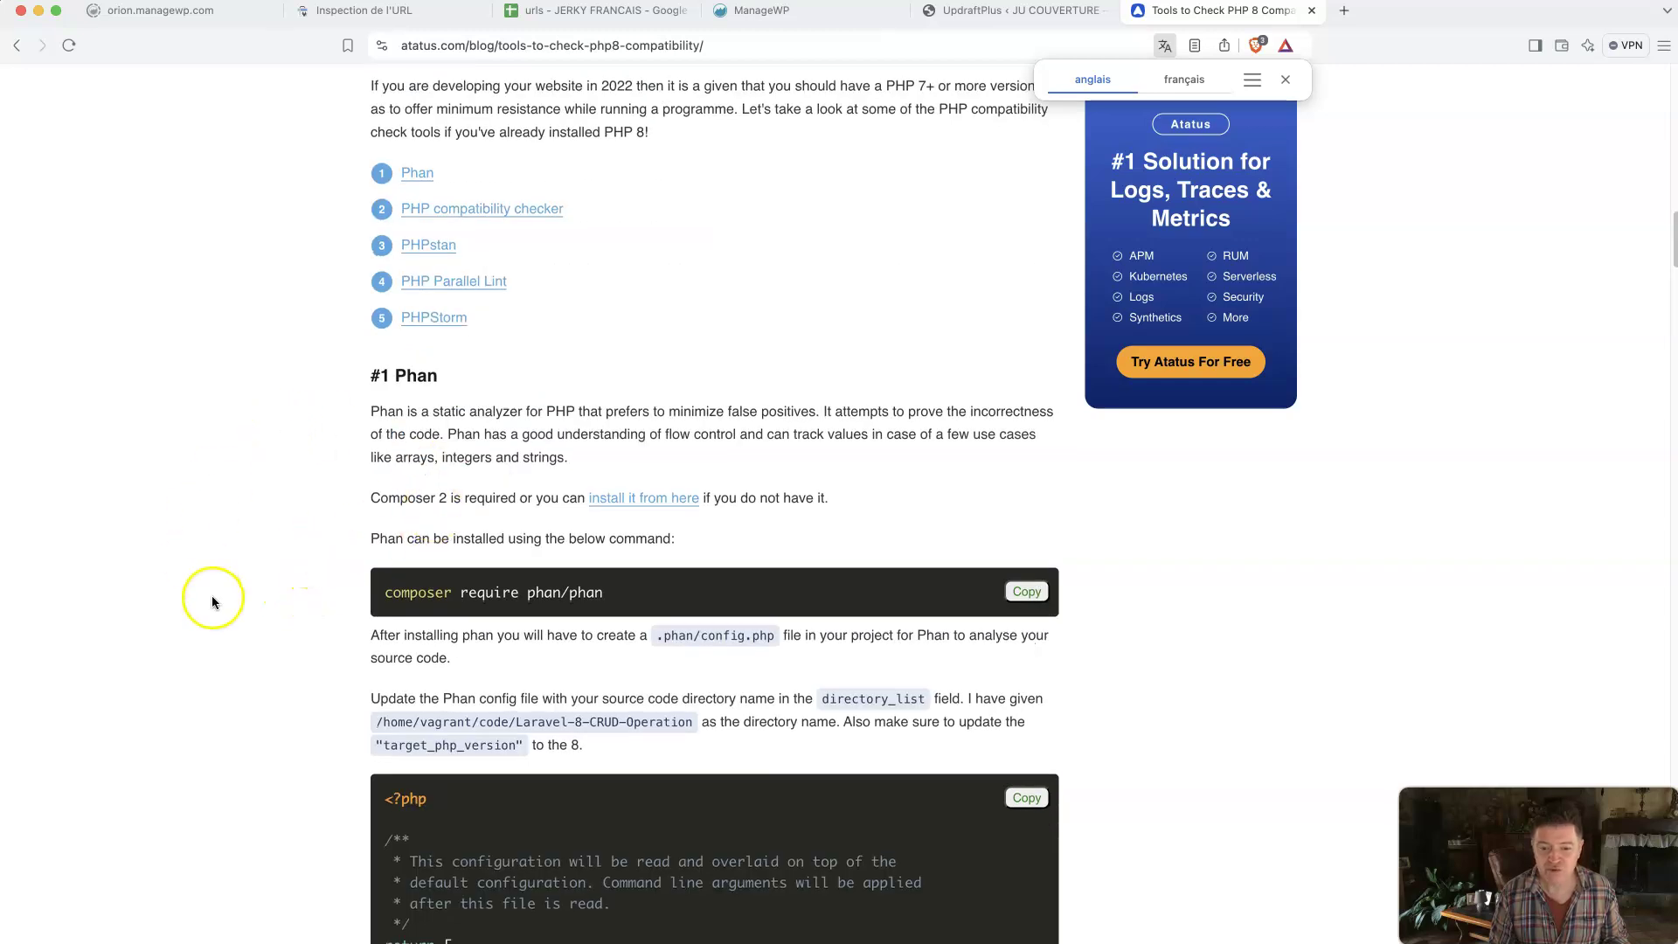
scroll(212, 602, "down", 5)
scroll(212, 603, "down", 15)
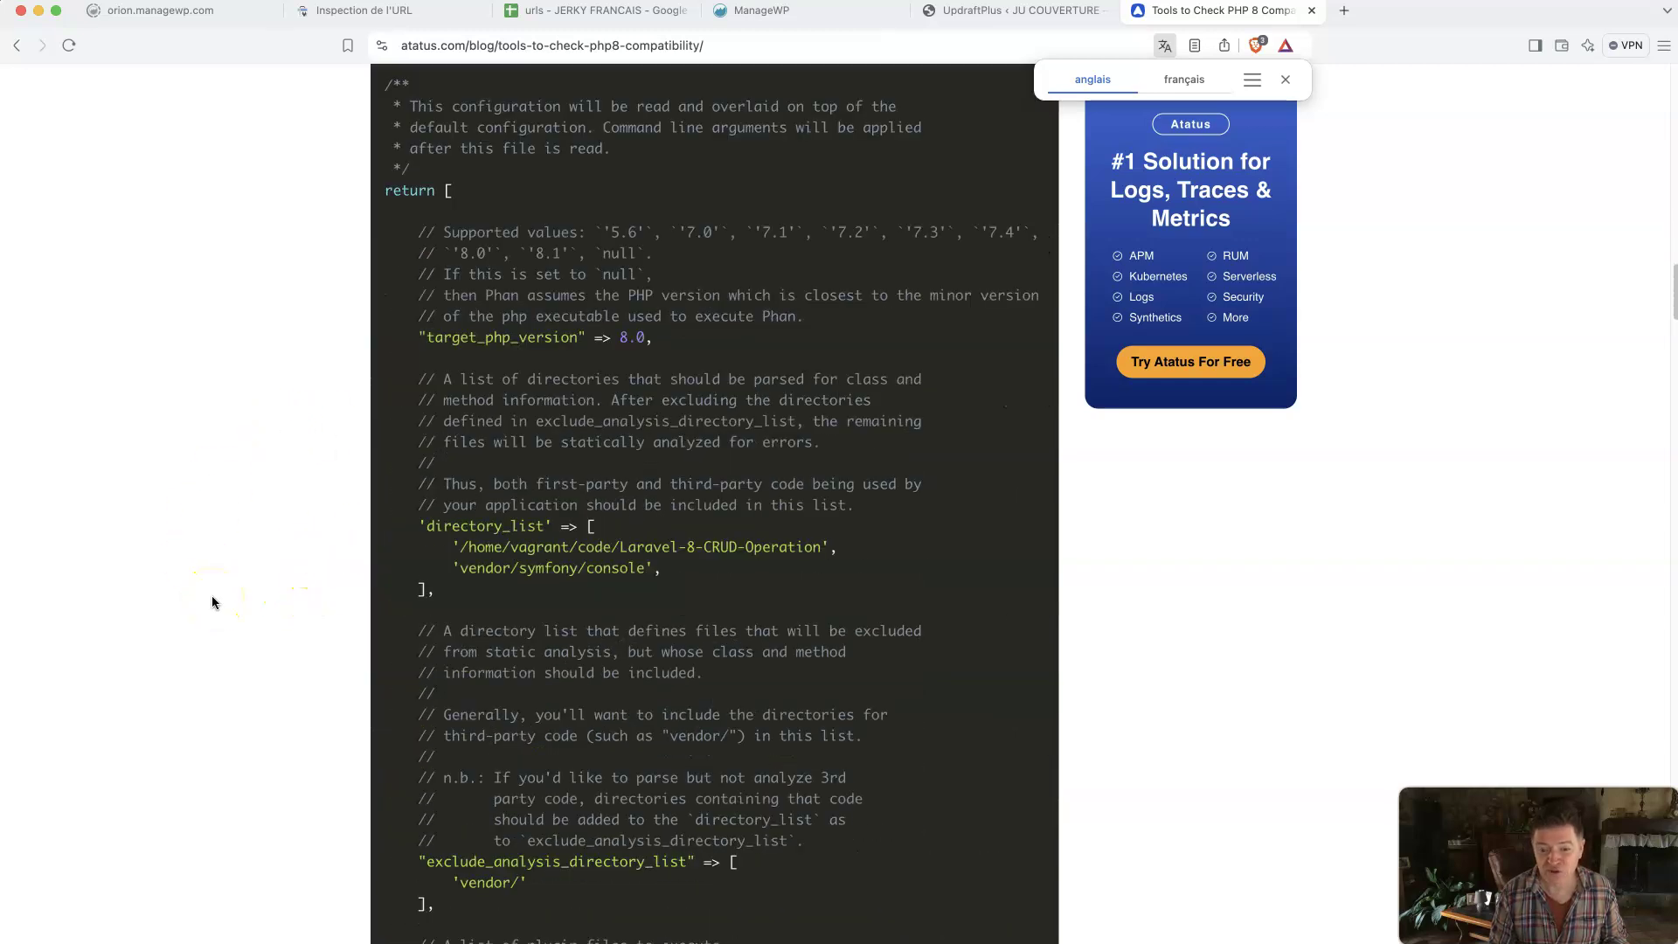
Step: Examine the article's sections on PHP compatibility checker, PHPstan, PHP Parallel Lint and PHPStorm
scroll(212, 603, "down", 8)
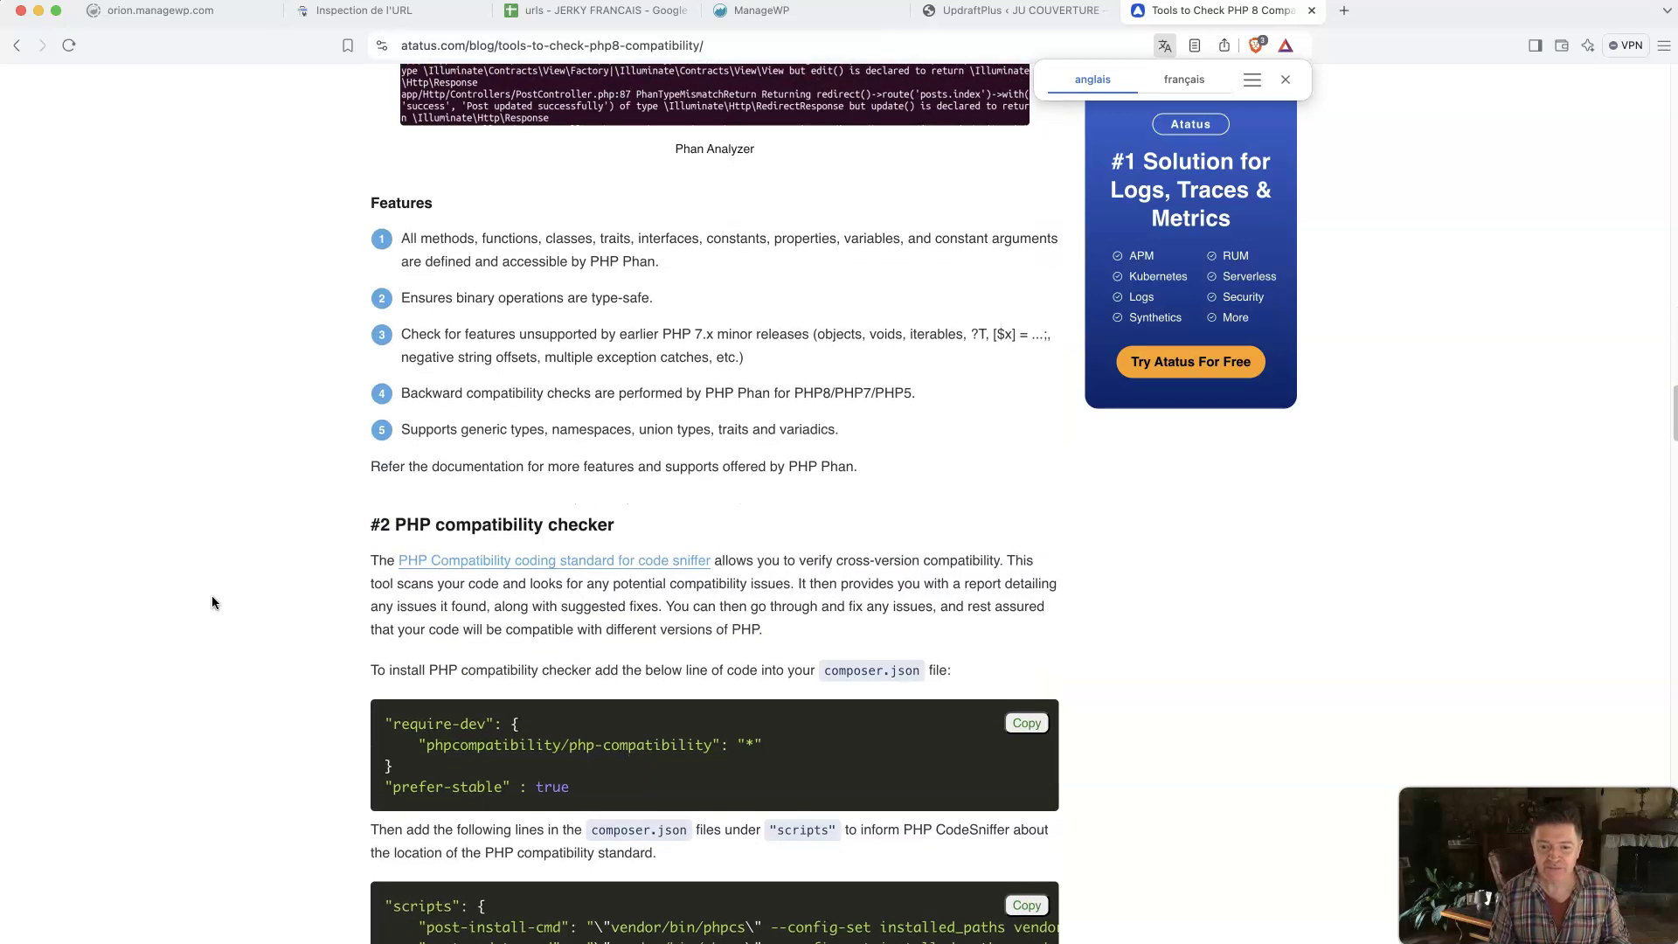
scroll(211, 602, "down", 8)
scroll(212, 602, "down", 3)
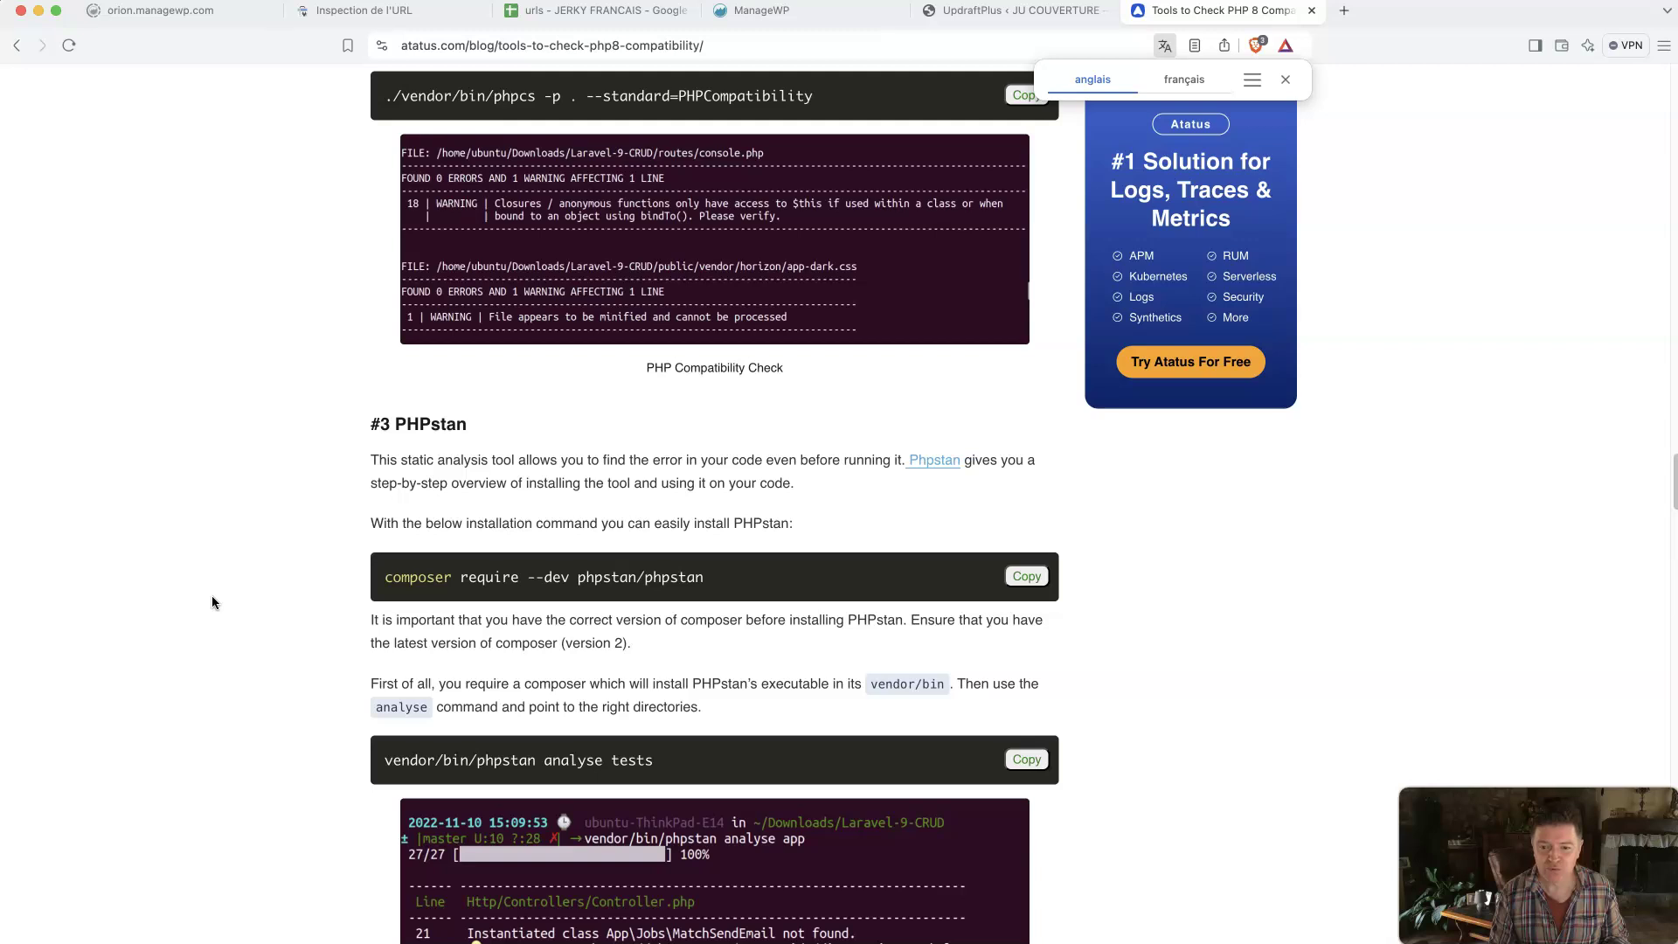
scroll(211, 602, "down", 16)
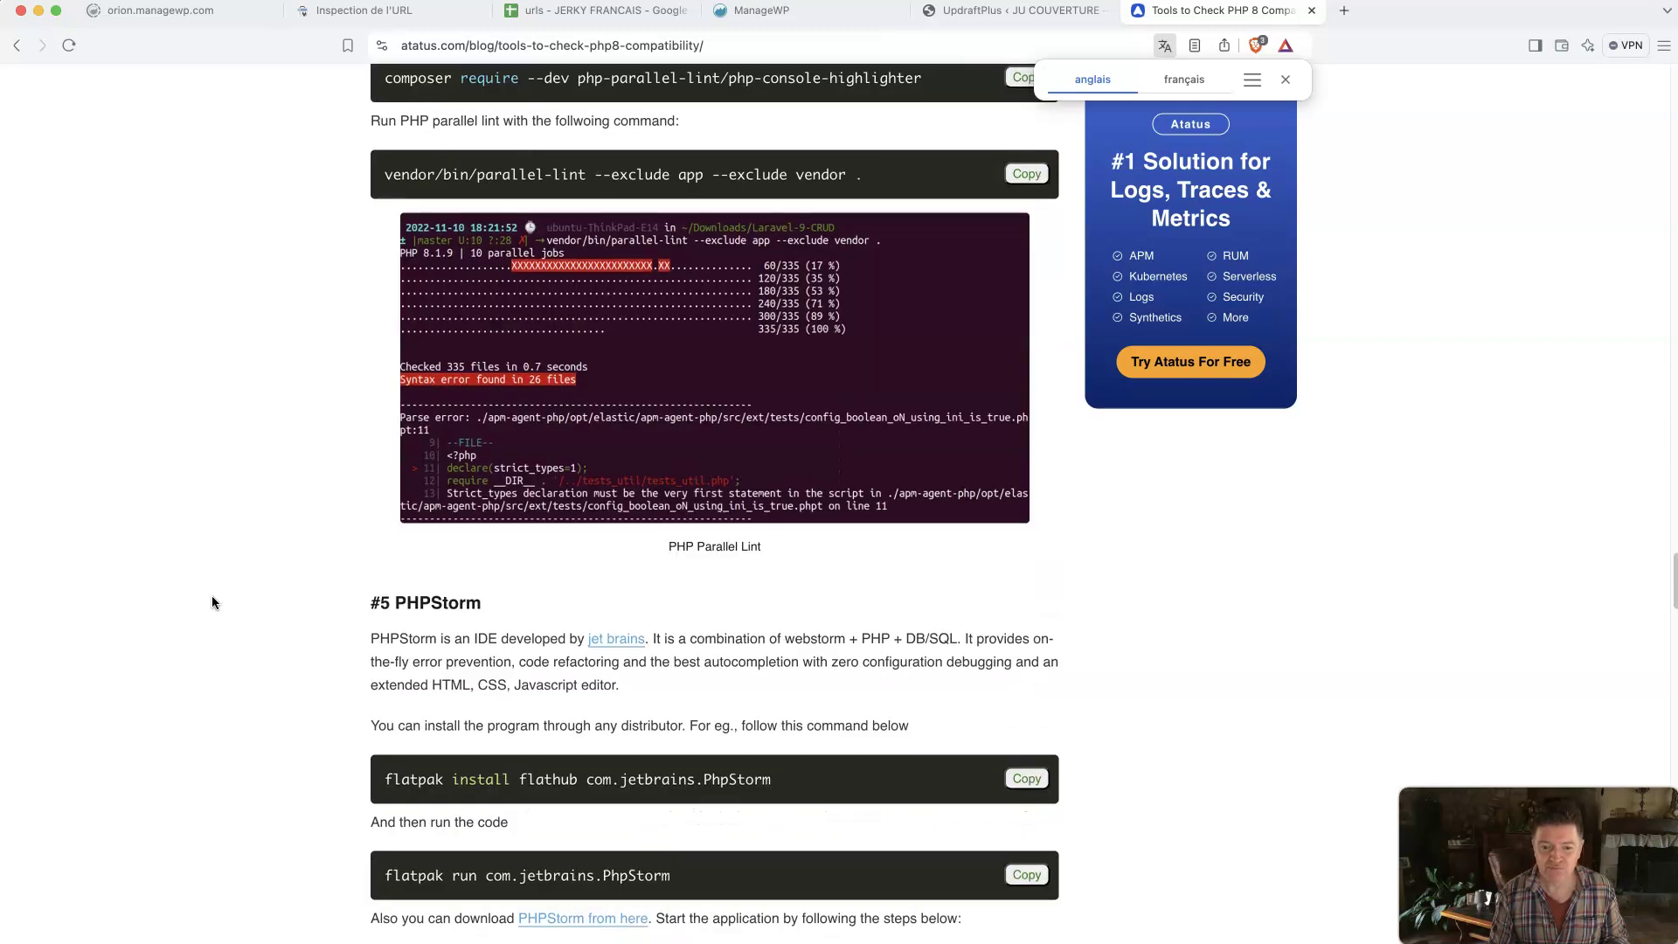
scroll(212, 602, "down", 14)
Step: Review the rest of the article, from the PHP 8 Performance Tips through the conclusion to the related posts
scroll(212, 602, "down", 1)
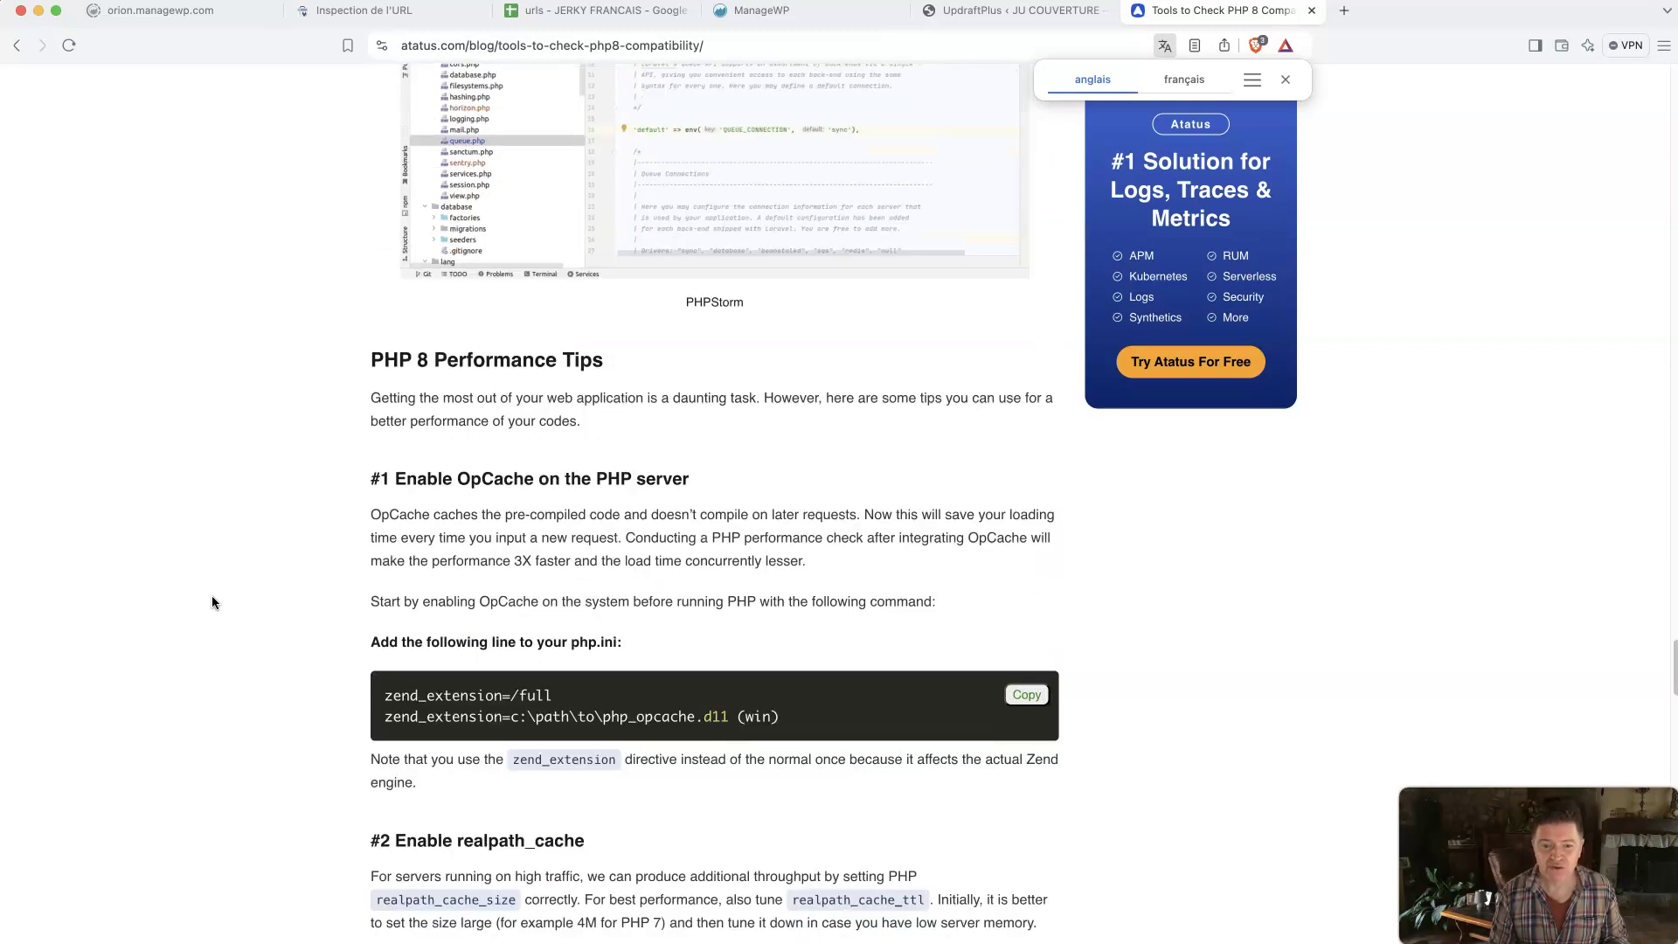
scroll(211, 602, "down", 1)
scroll(212, 602, "down", 5)
scroll(212, 602, "down", 2)
scroll(212, 603, "down", 20)
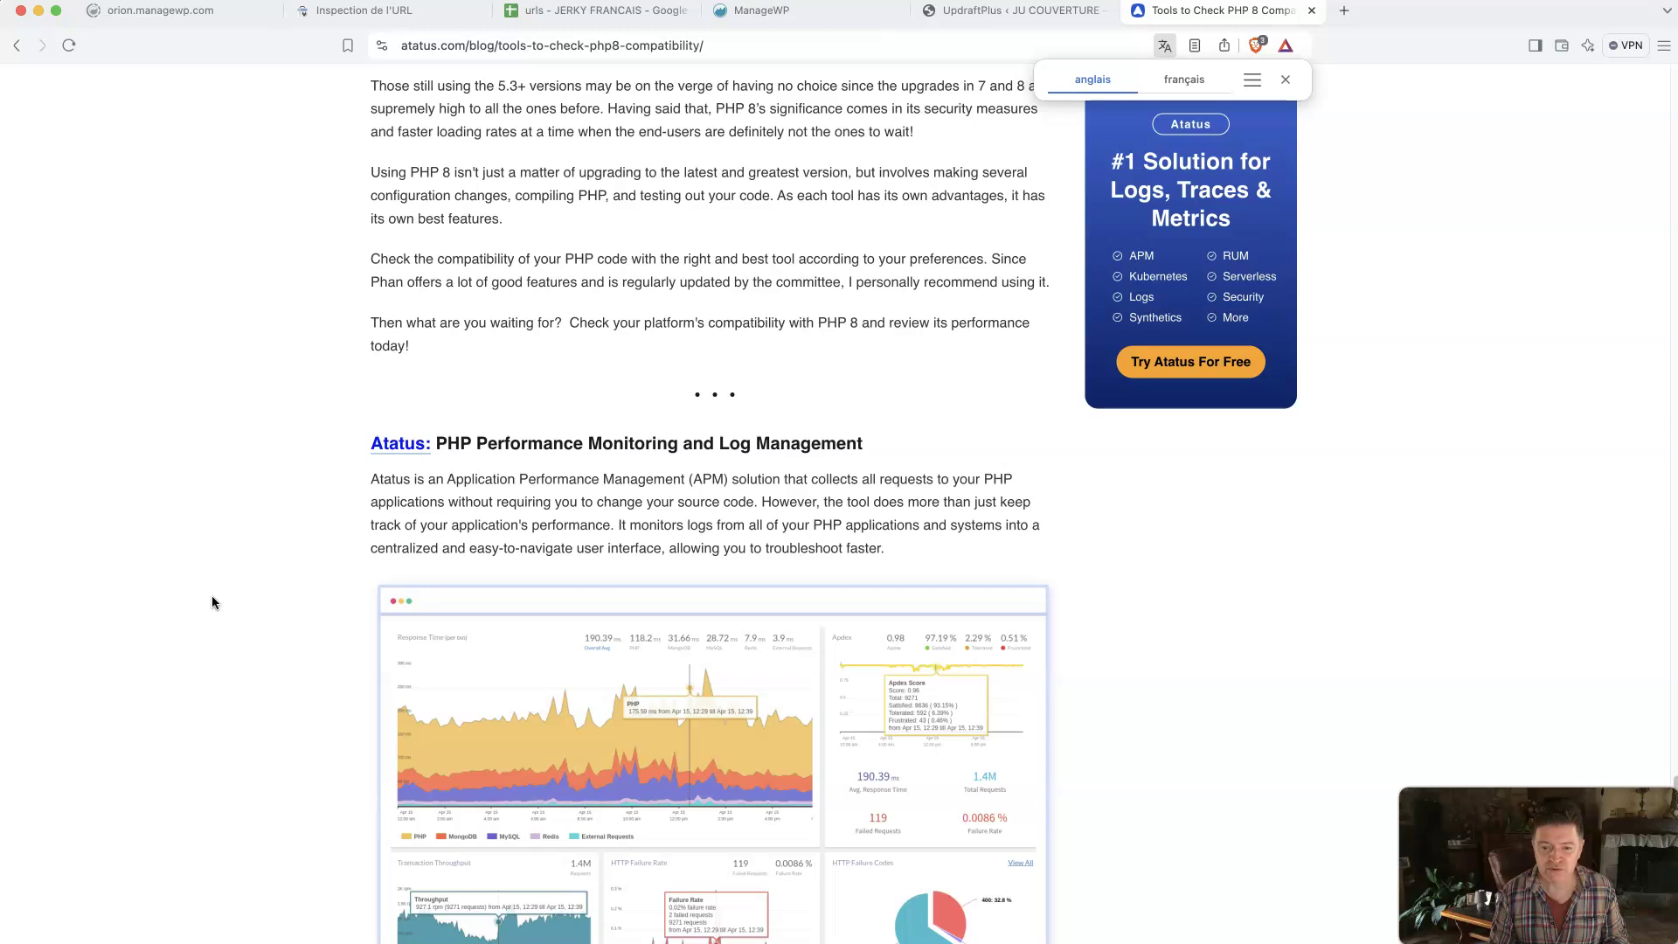
scroll(212, 602, "down", 12)
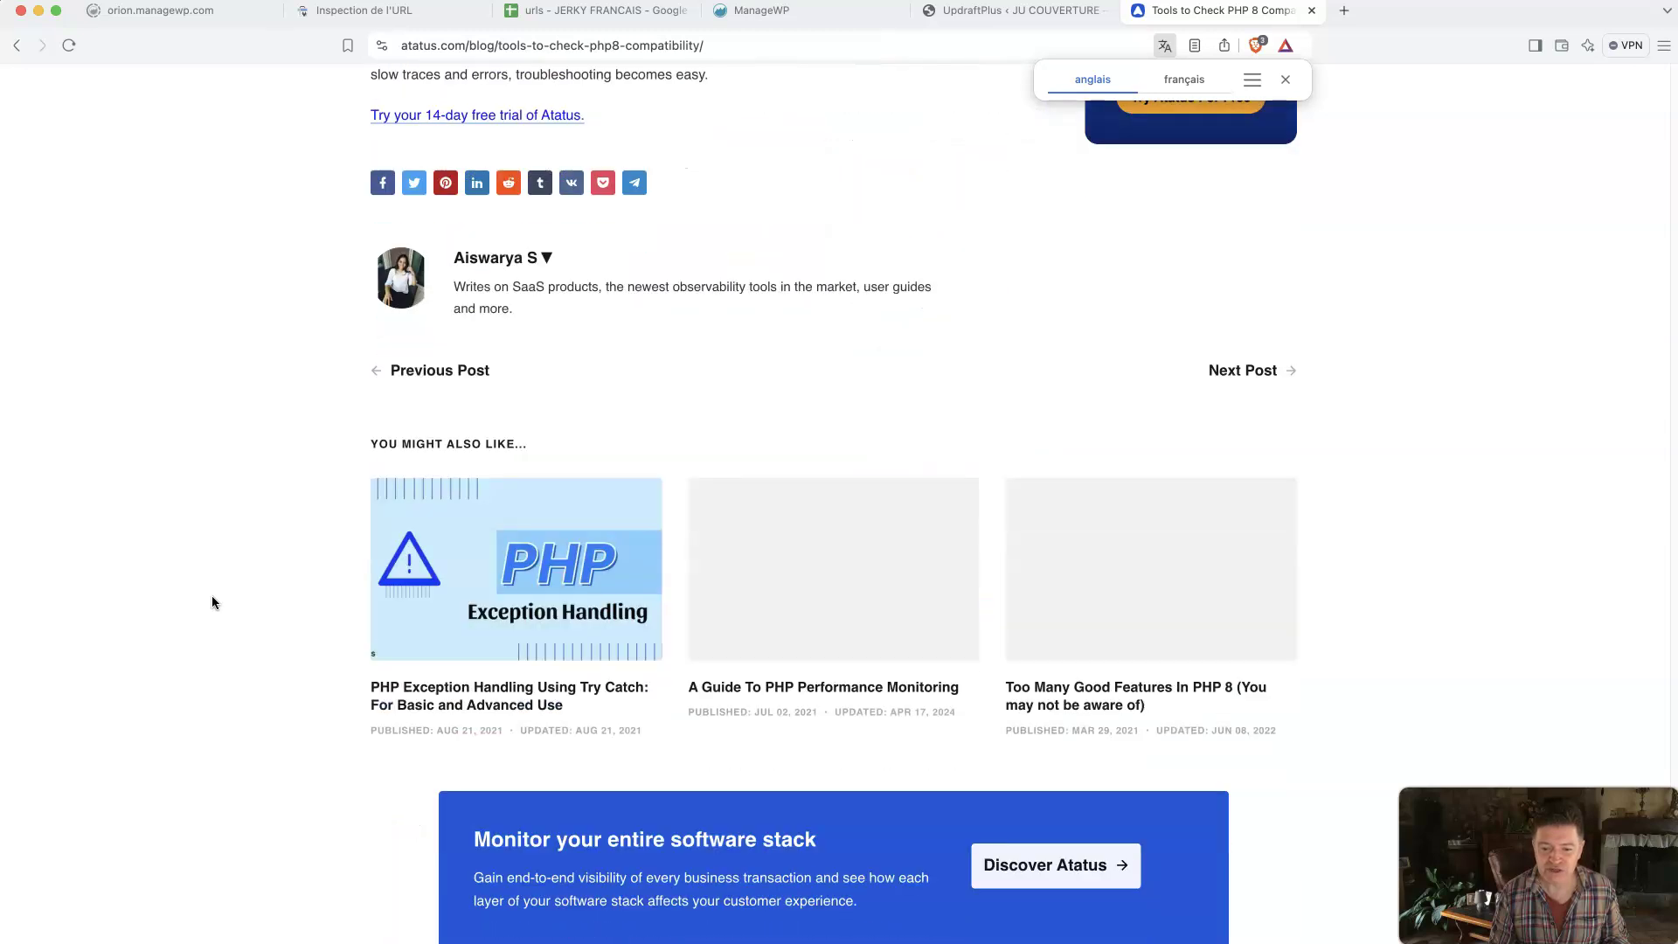
scroll(213, 602, "down", 2)
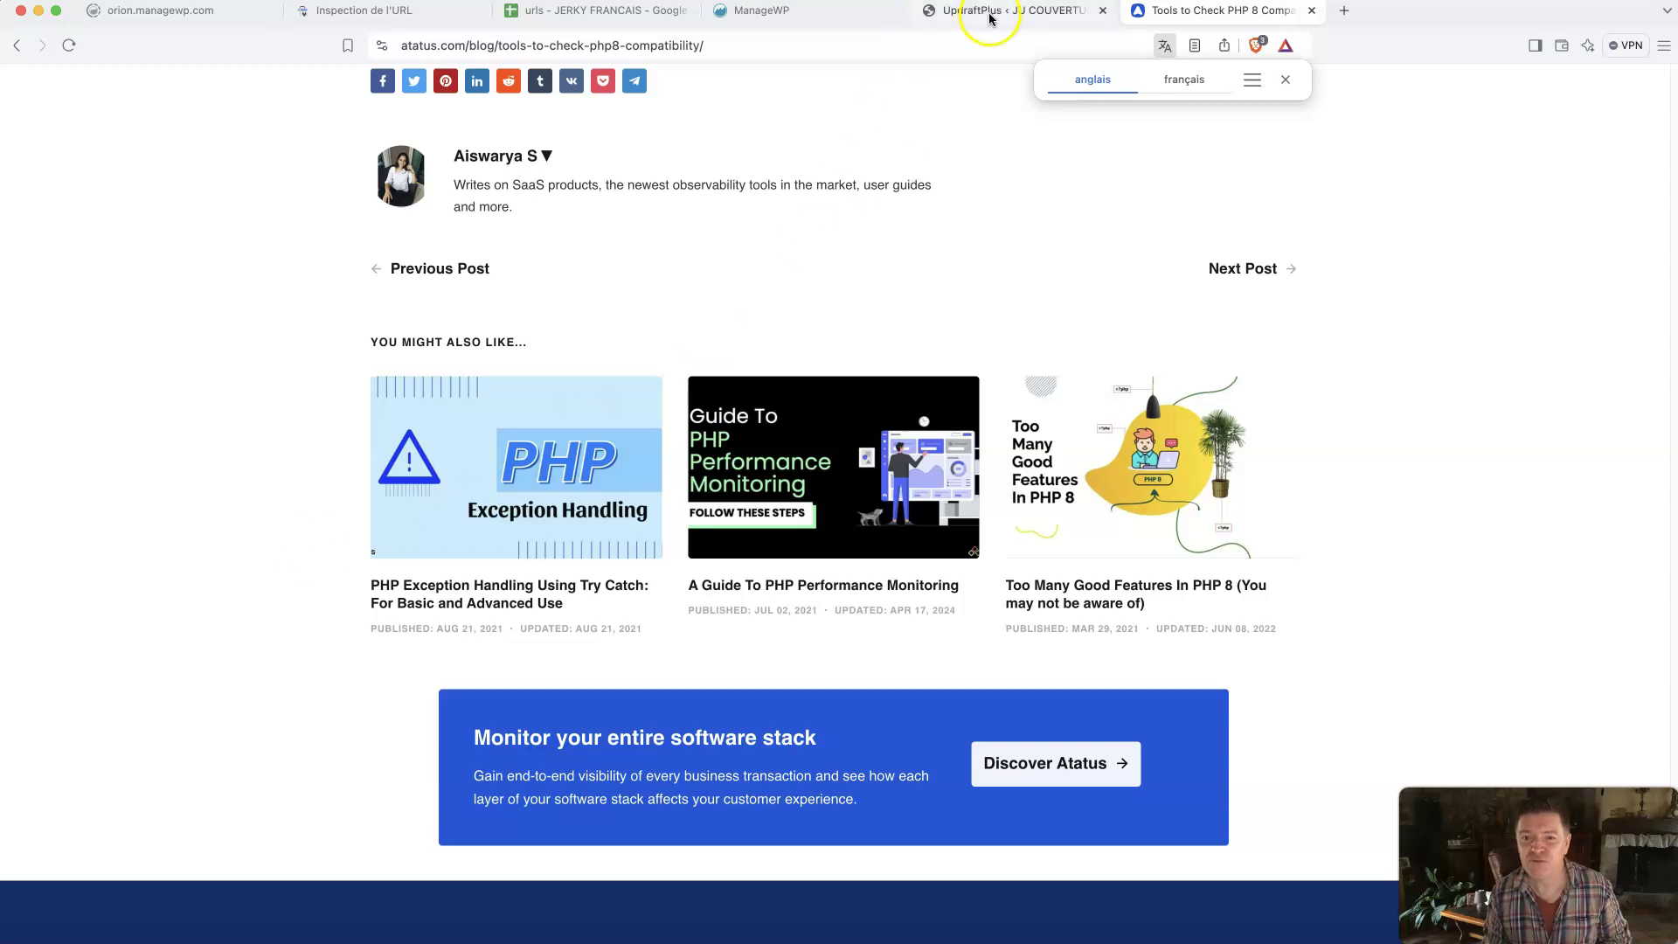
Step: Switch back to the WordPress site's PHP Compatibility page and return to the scan options above the report
left_click(817, 10)
left_click(1009, 12)
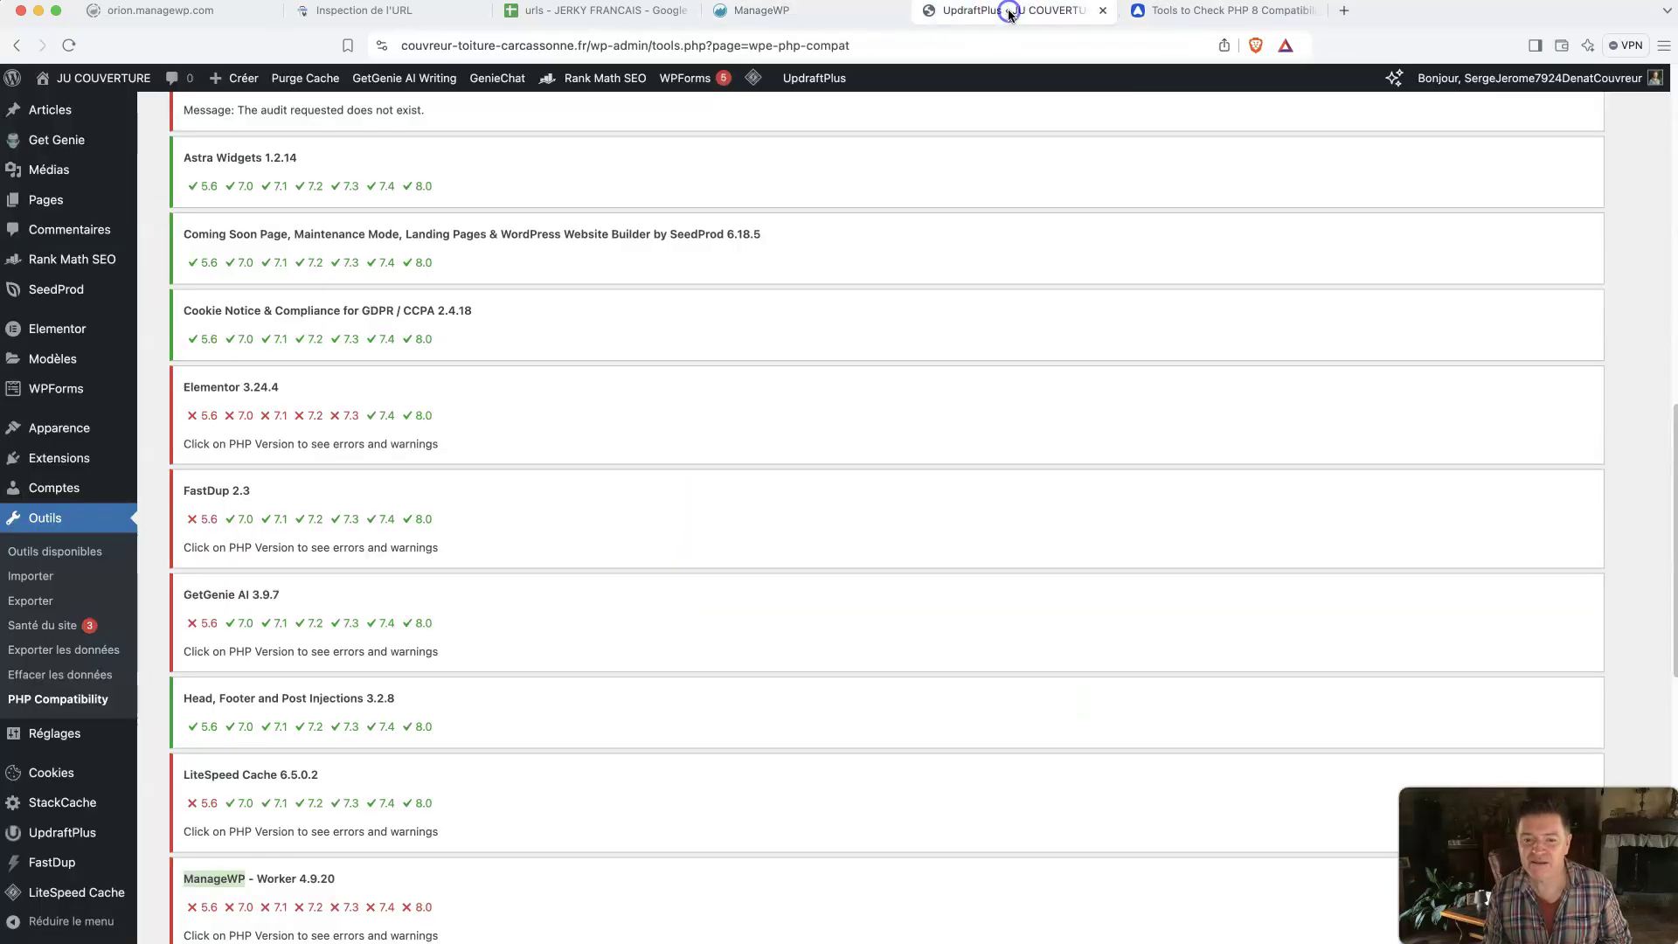
scroll(703, 563, "up", 20)
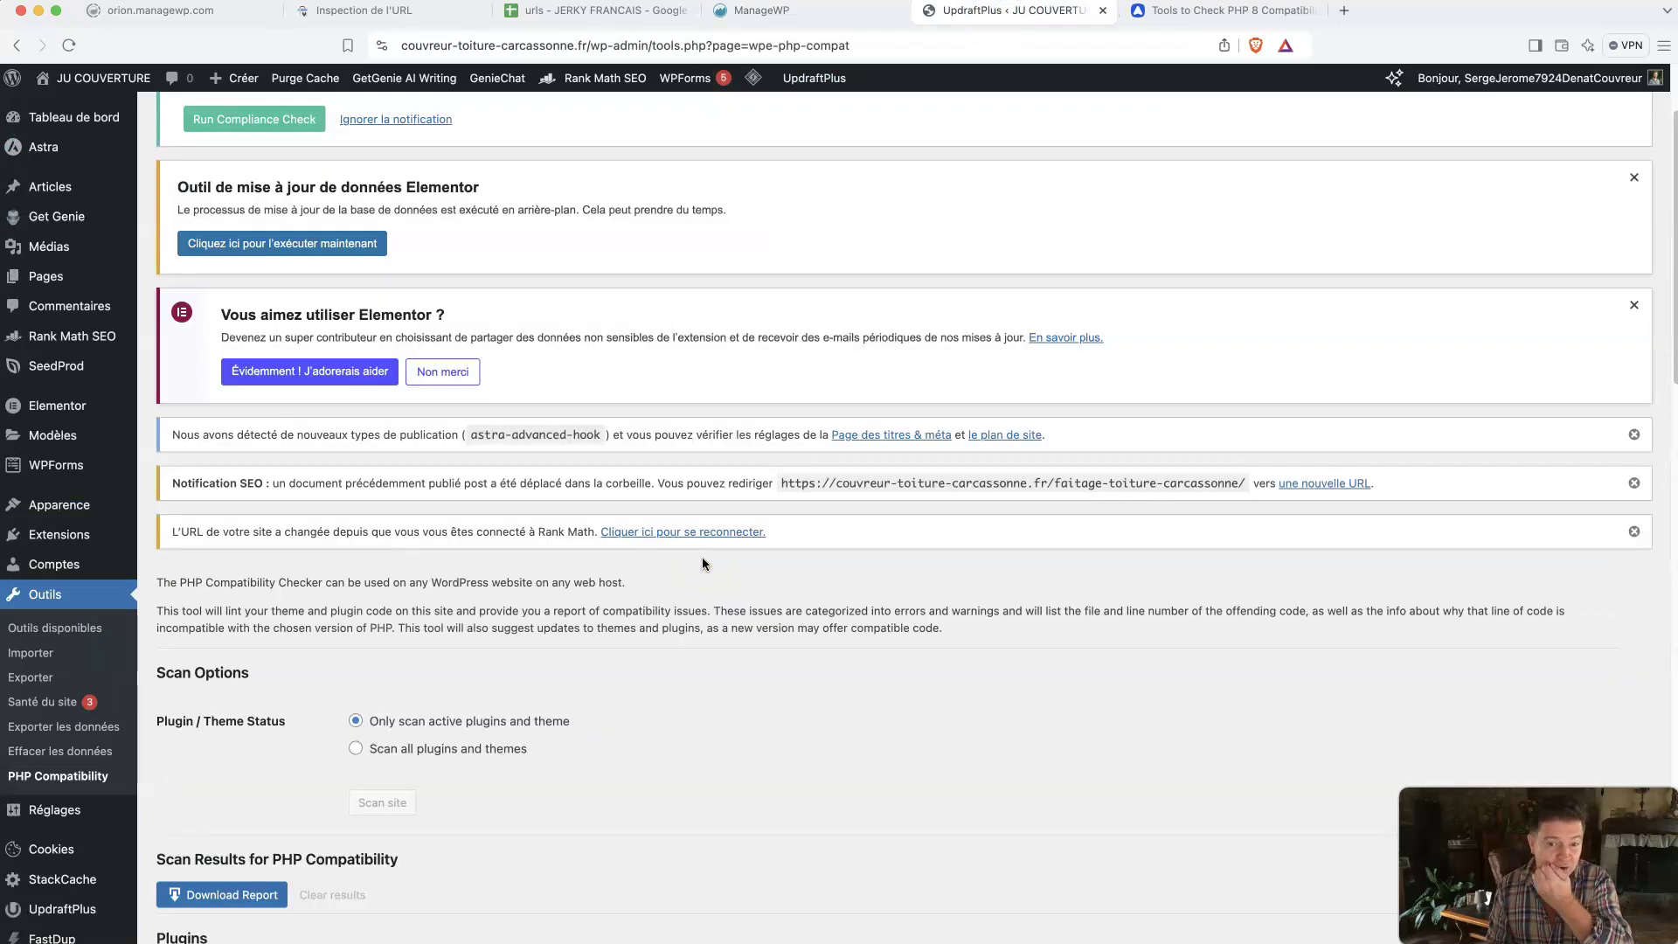
Step: Purge all of the site's caches and run the pending Elementor data update
scroll(701, 557, "up", 3)
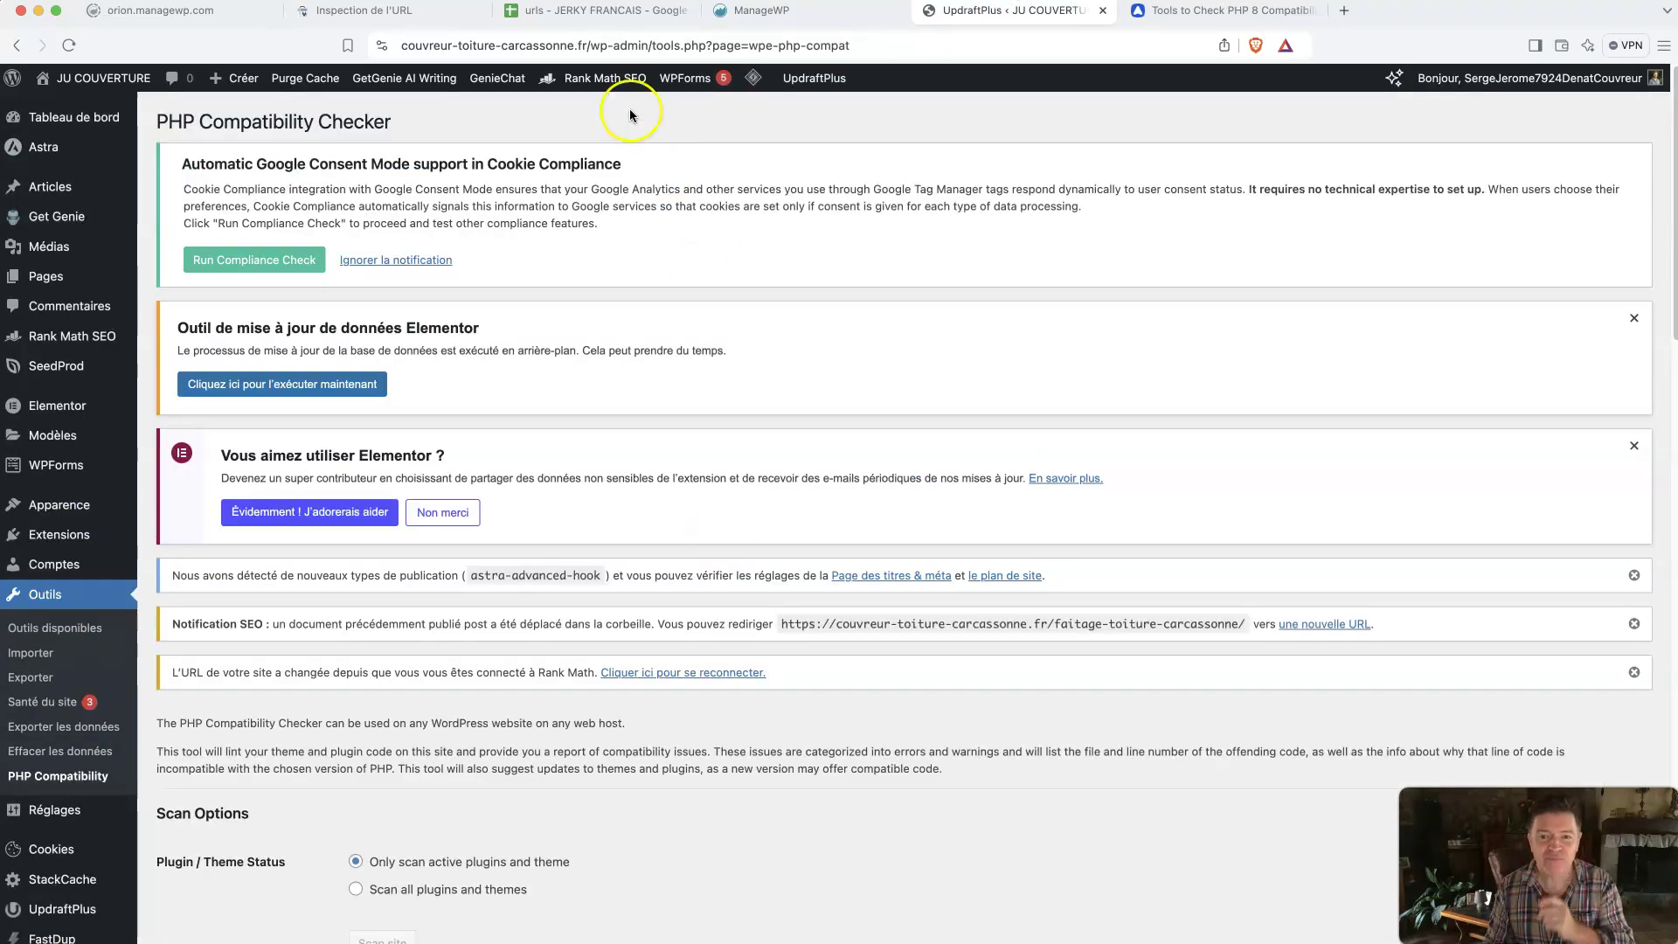
mouse_move(753, 79)
left_click(781, 179)
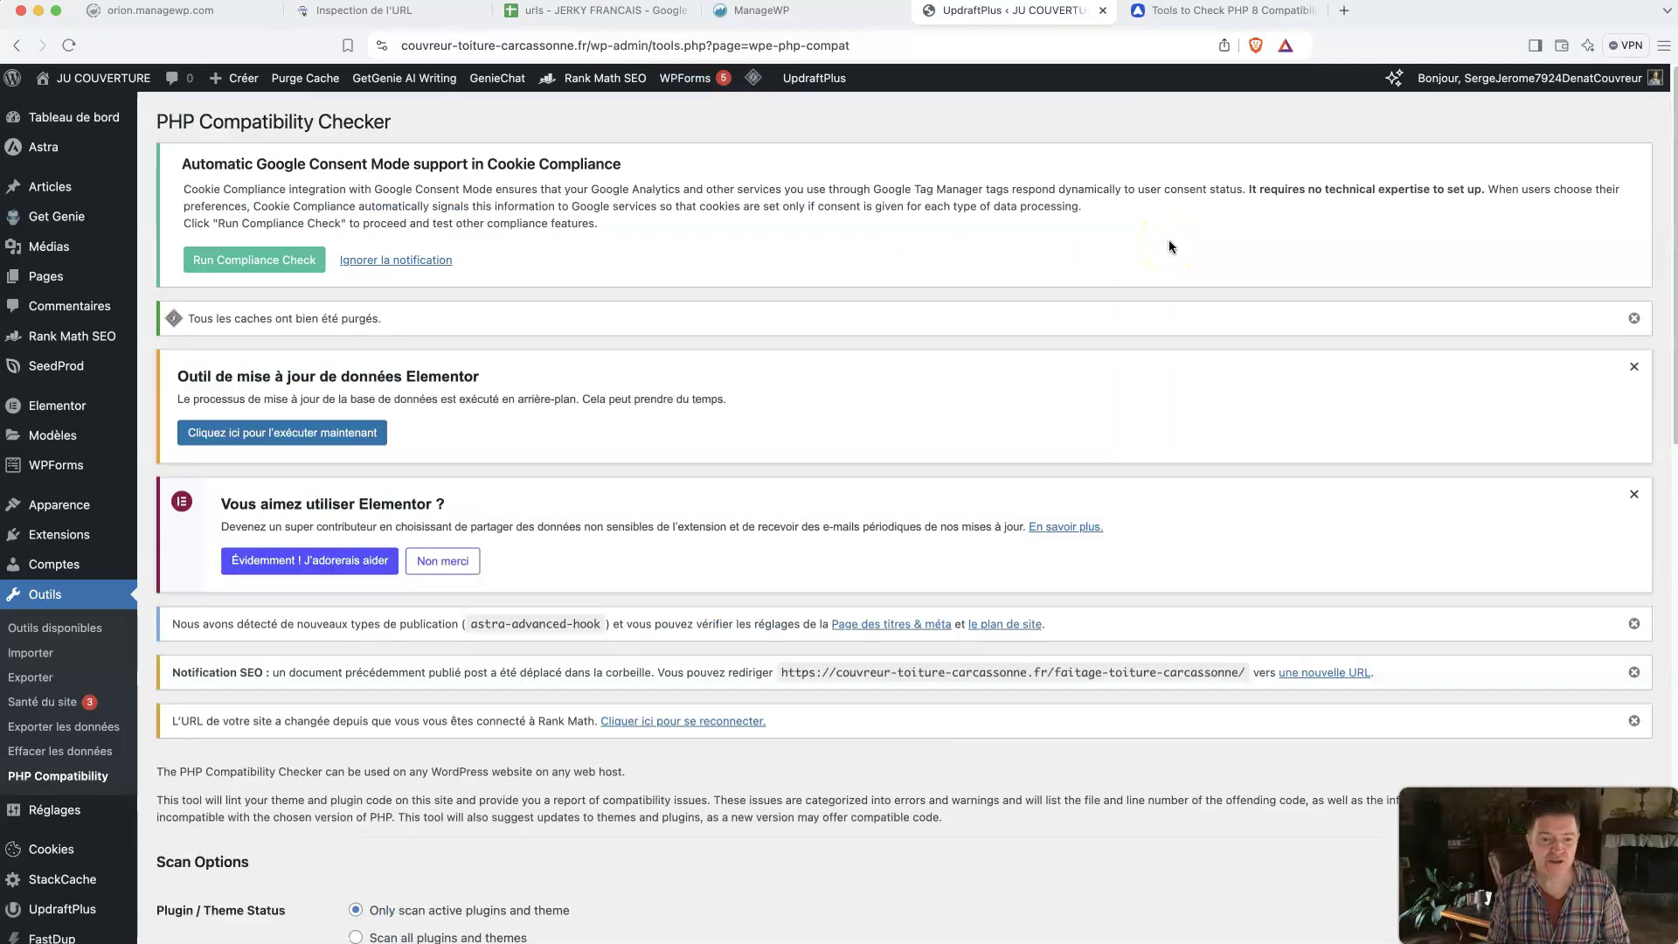
left_click(333, 441)
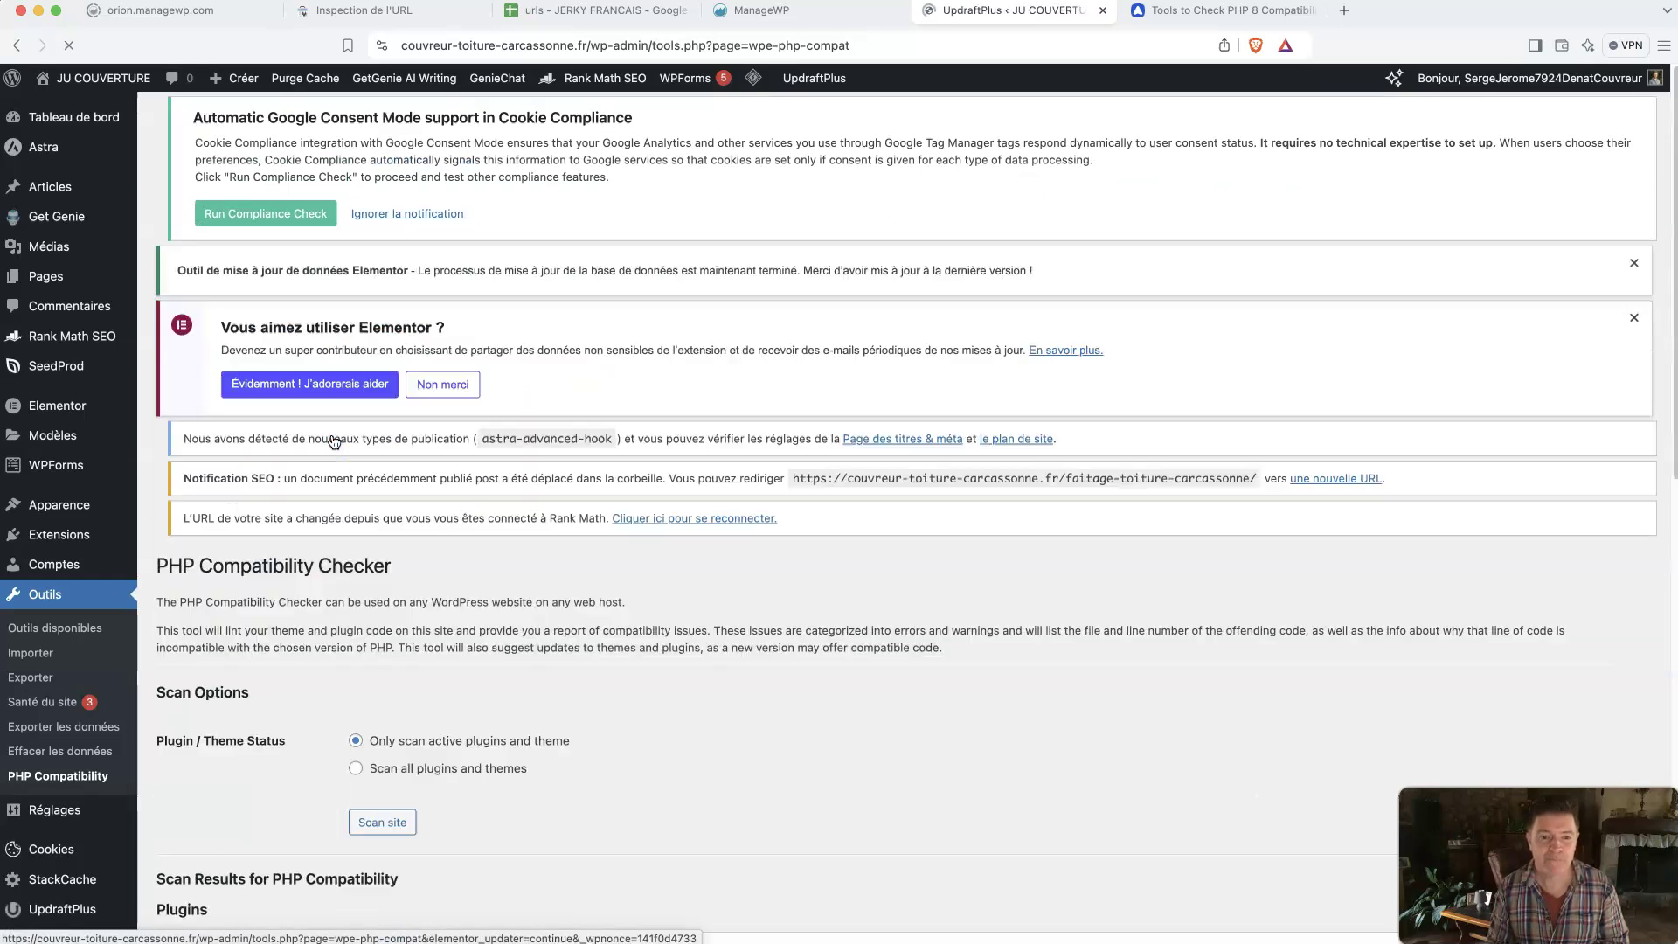
Step: Scan the site for PHP compatibility with the option to scan all plugins and themes
scroll(734, 527, "down", 1)
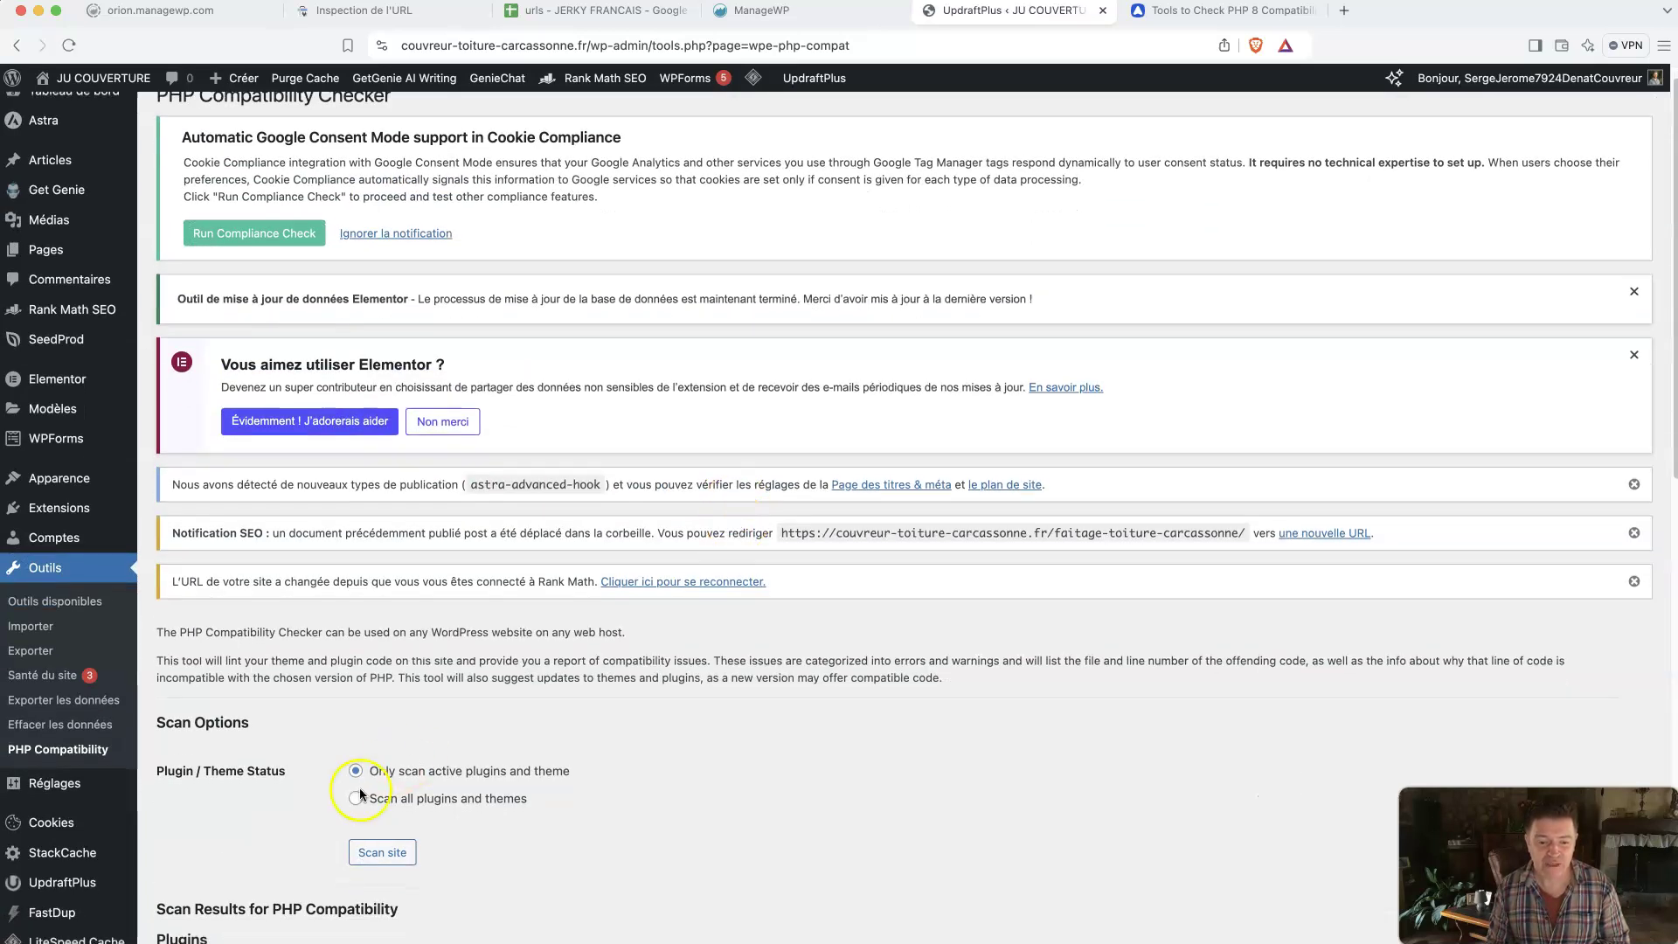
left_click(354, 800)
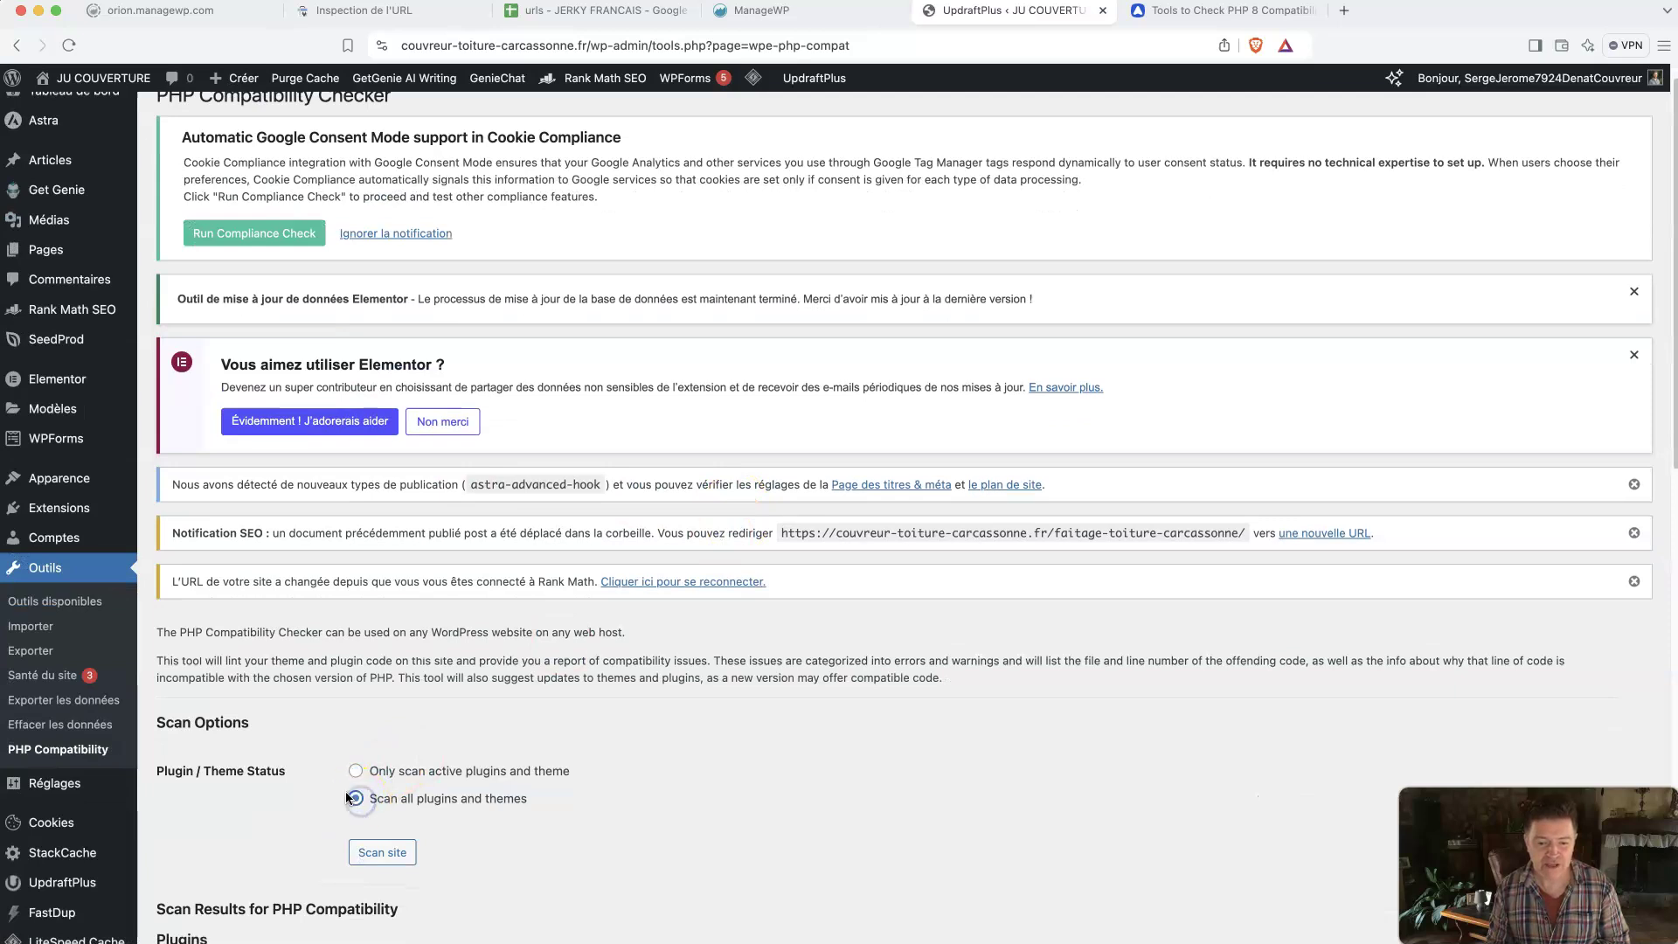
scroll(423, 468, "down", 10)
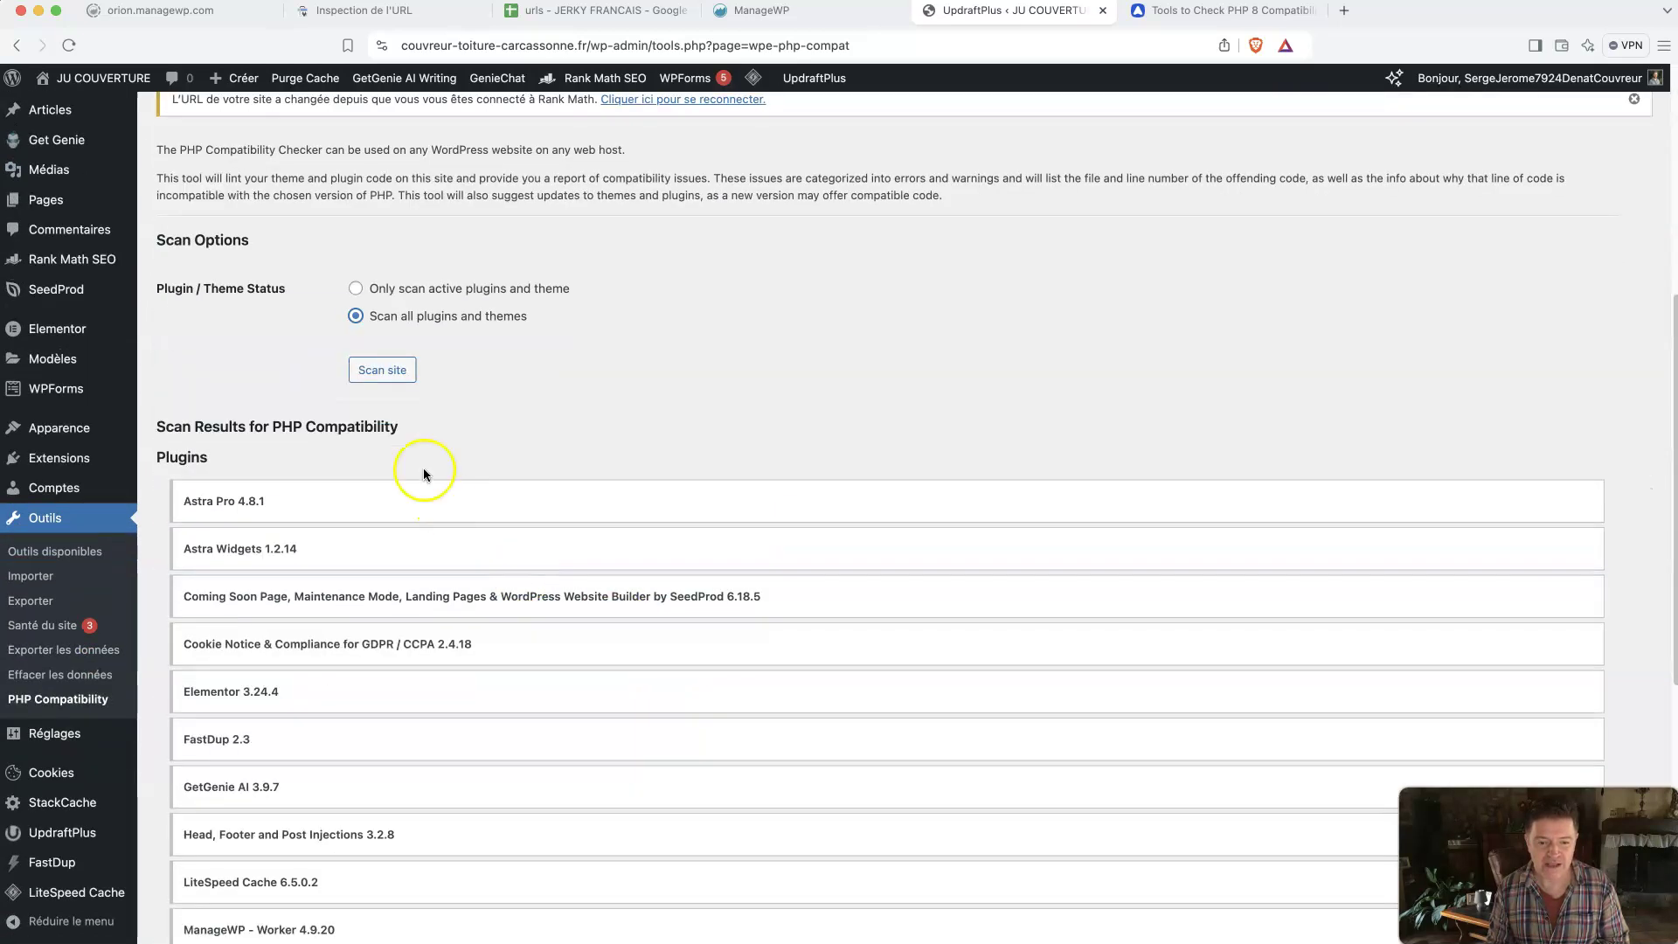
left_click(385, 371)
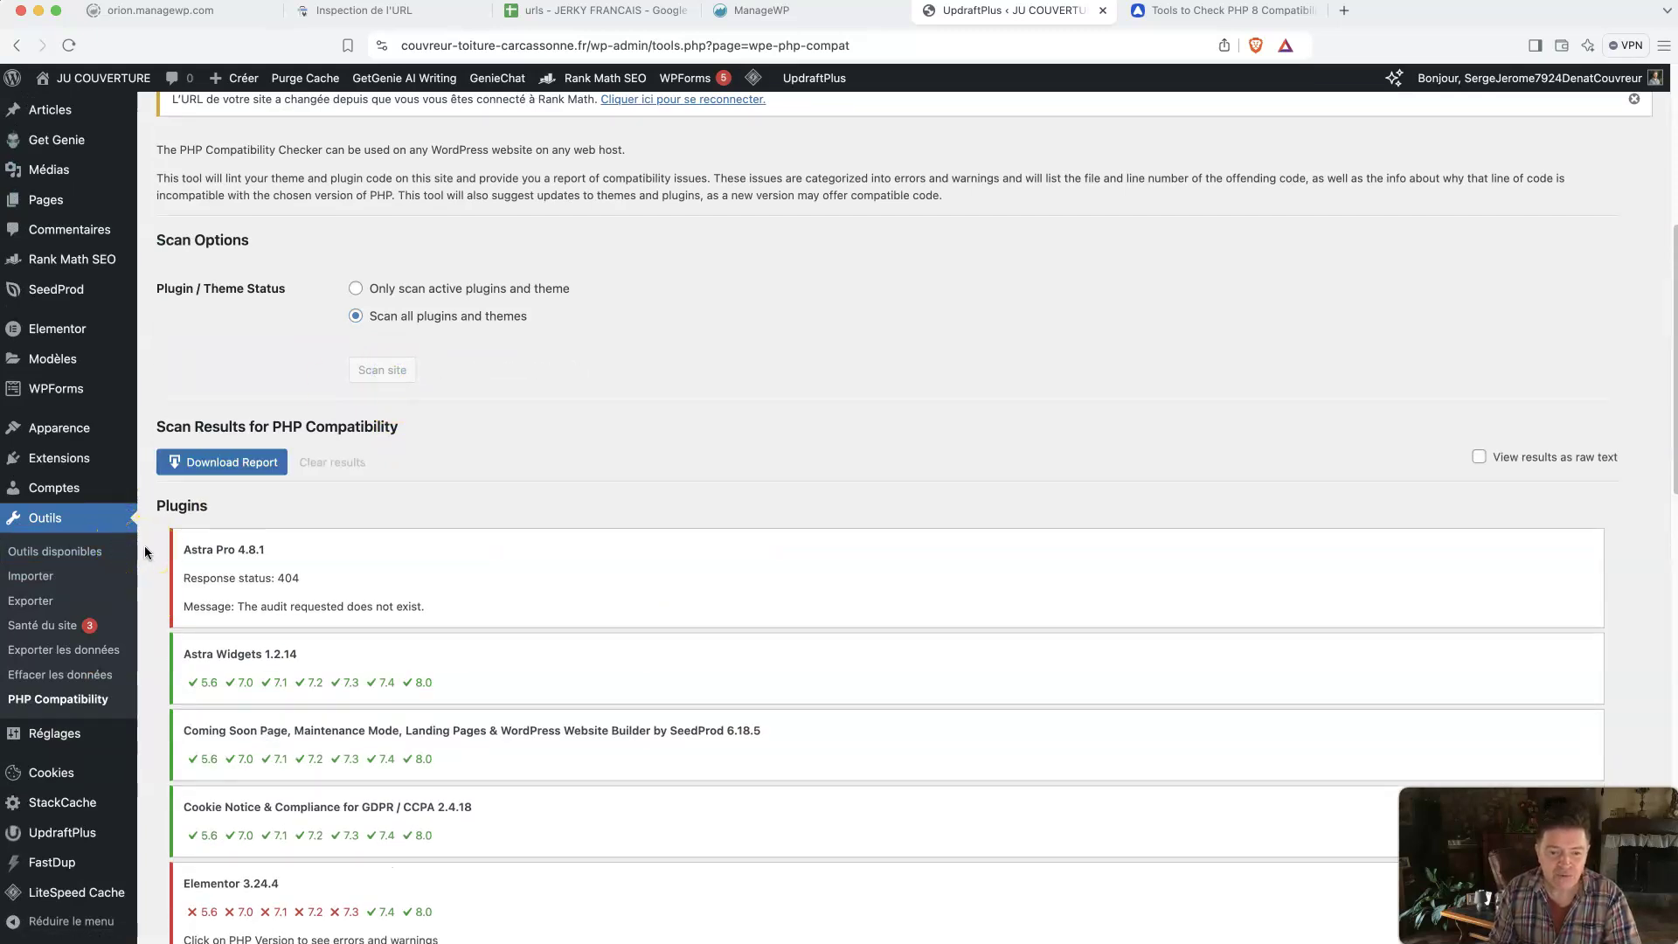
Step: Examine the scan results for each plugin and for the Astra Child and Astra themes, including Astra's PHP 8.0 compatibility
scroll(149, 549, "down", 3)
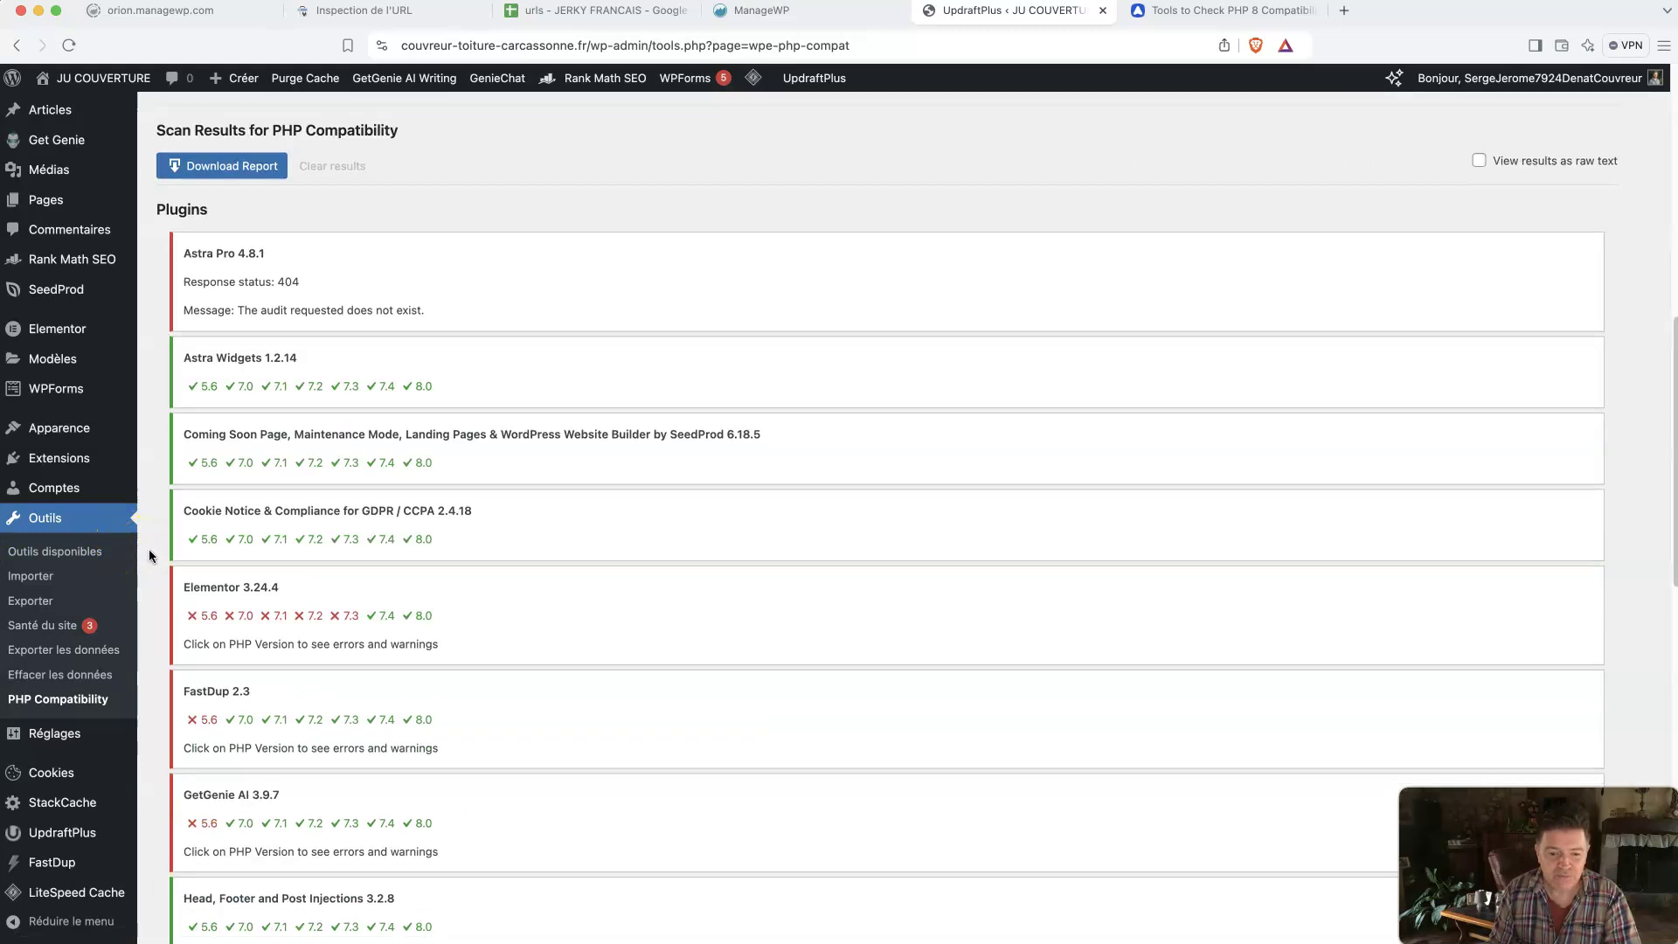
left_click_drag(181, 253, 283, 248)
scroll(648, 572, "down", 5)
scroll(648, 572, "down", 2)
scroll(647, 576, "down", 2)
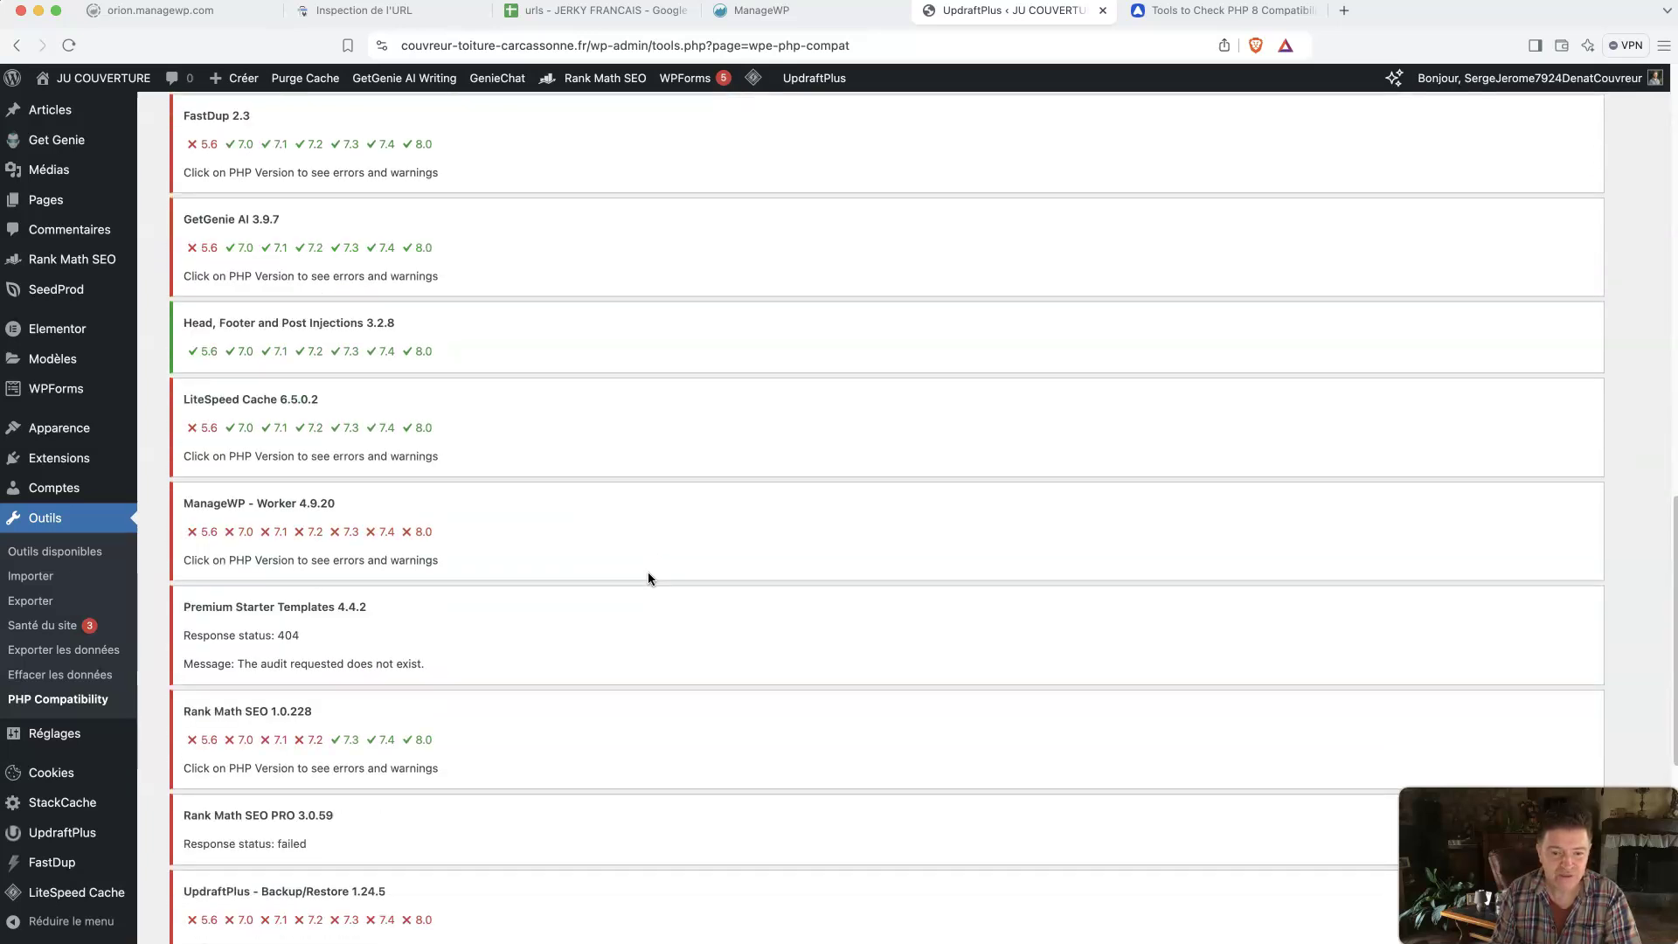
scroll(647, 577, "down", 2)
scroll(648, 574, "down", 4)
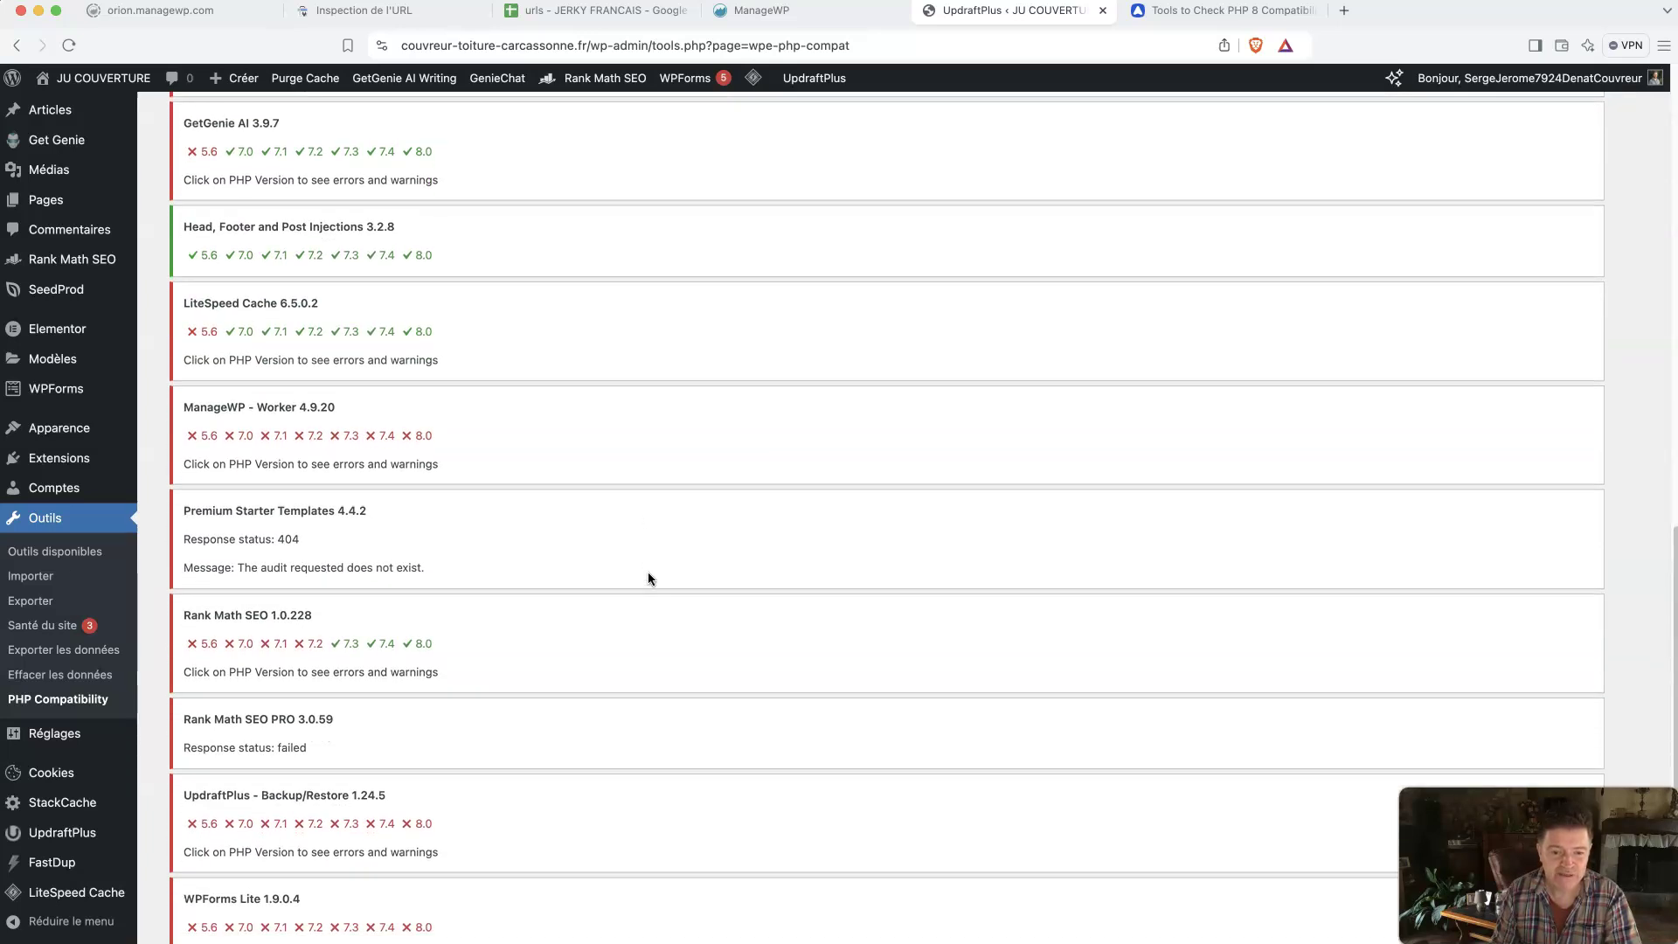
scroll(647, 574, "down", 4)
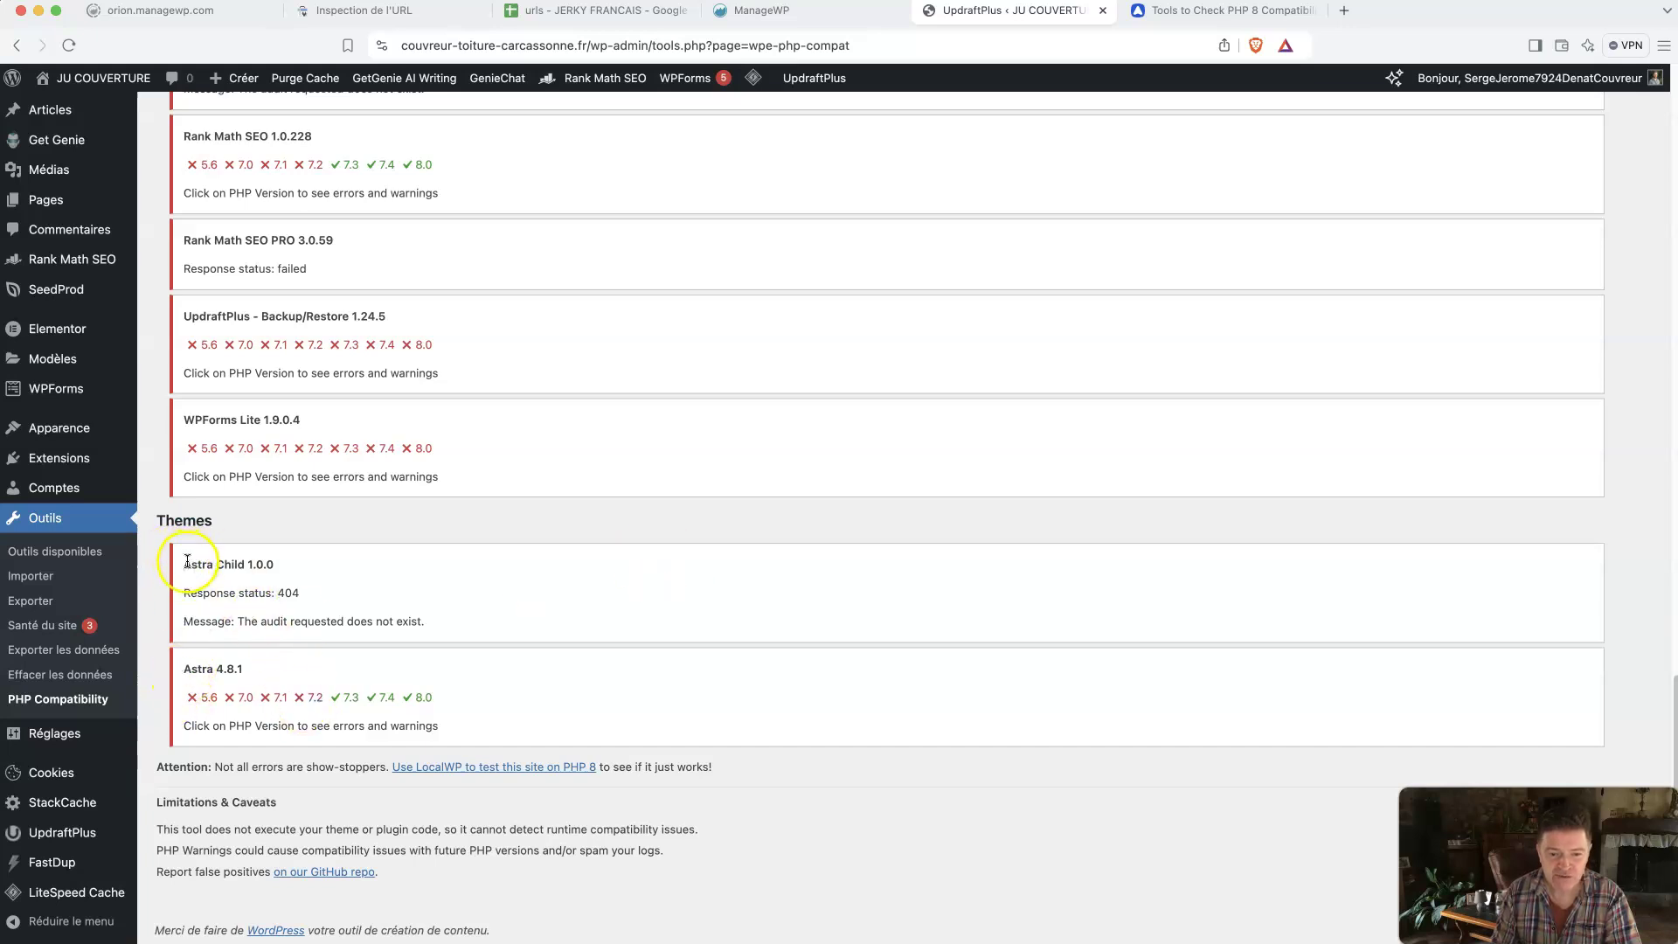
left_click_drag(187, 561, 290, 563)
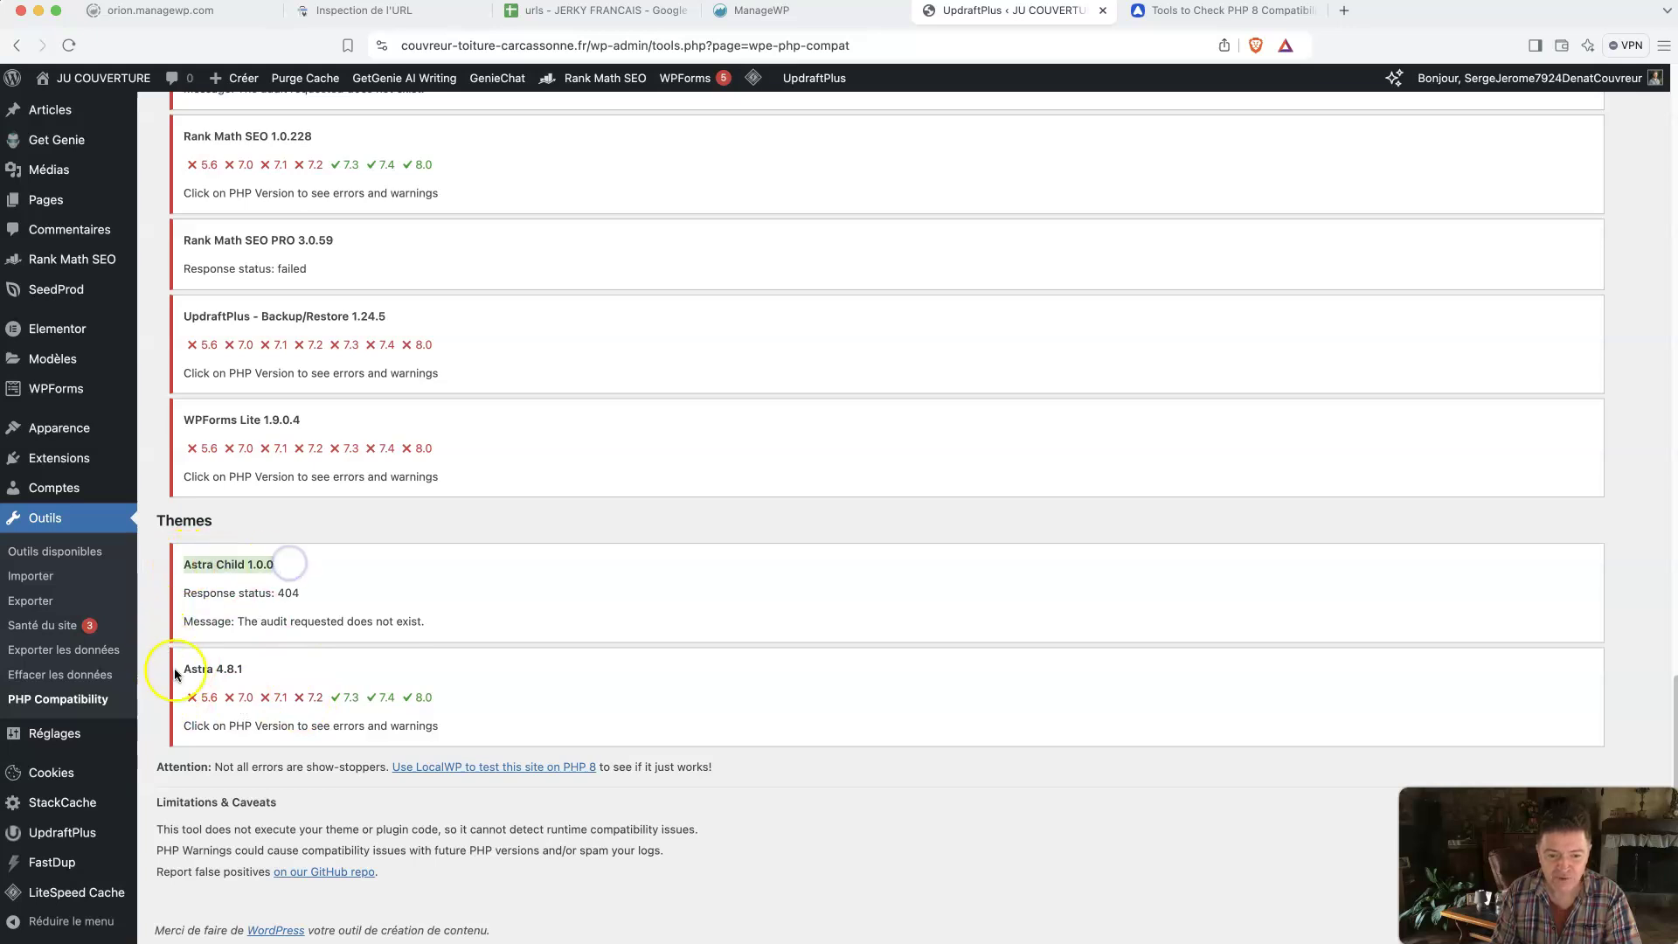
left_click_drag(183, 668, 241, 667)
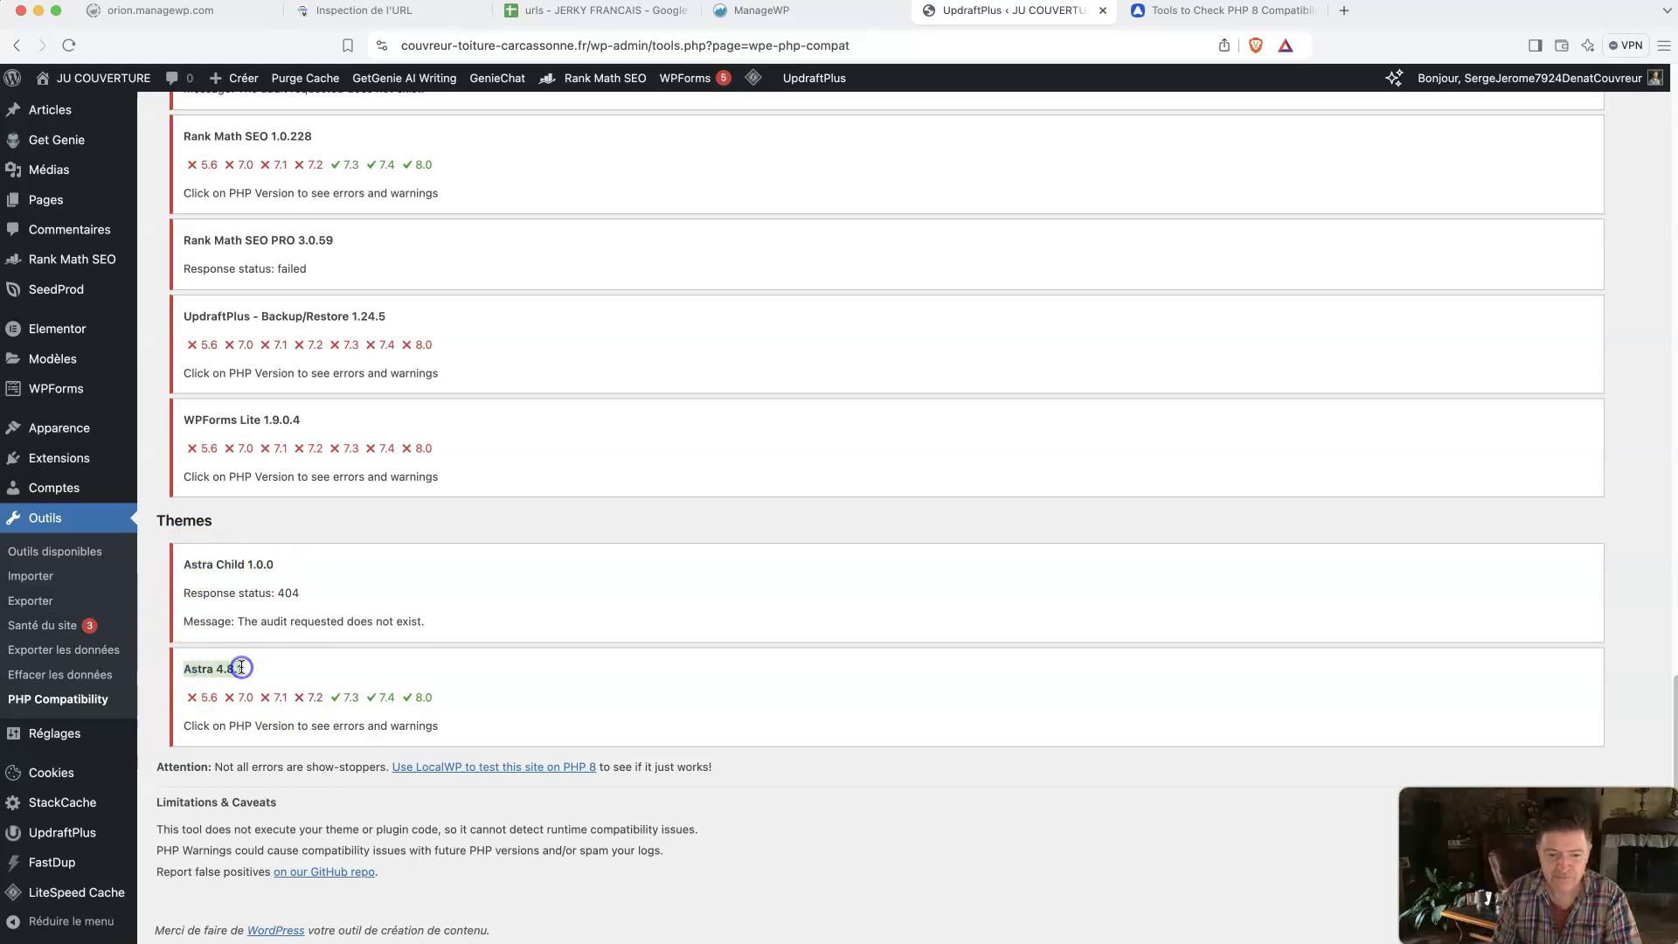
left_click(409, 701)
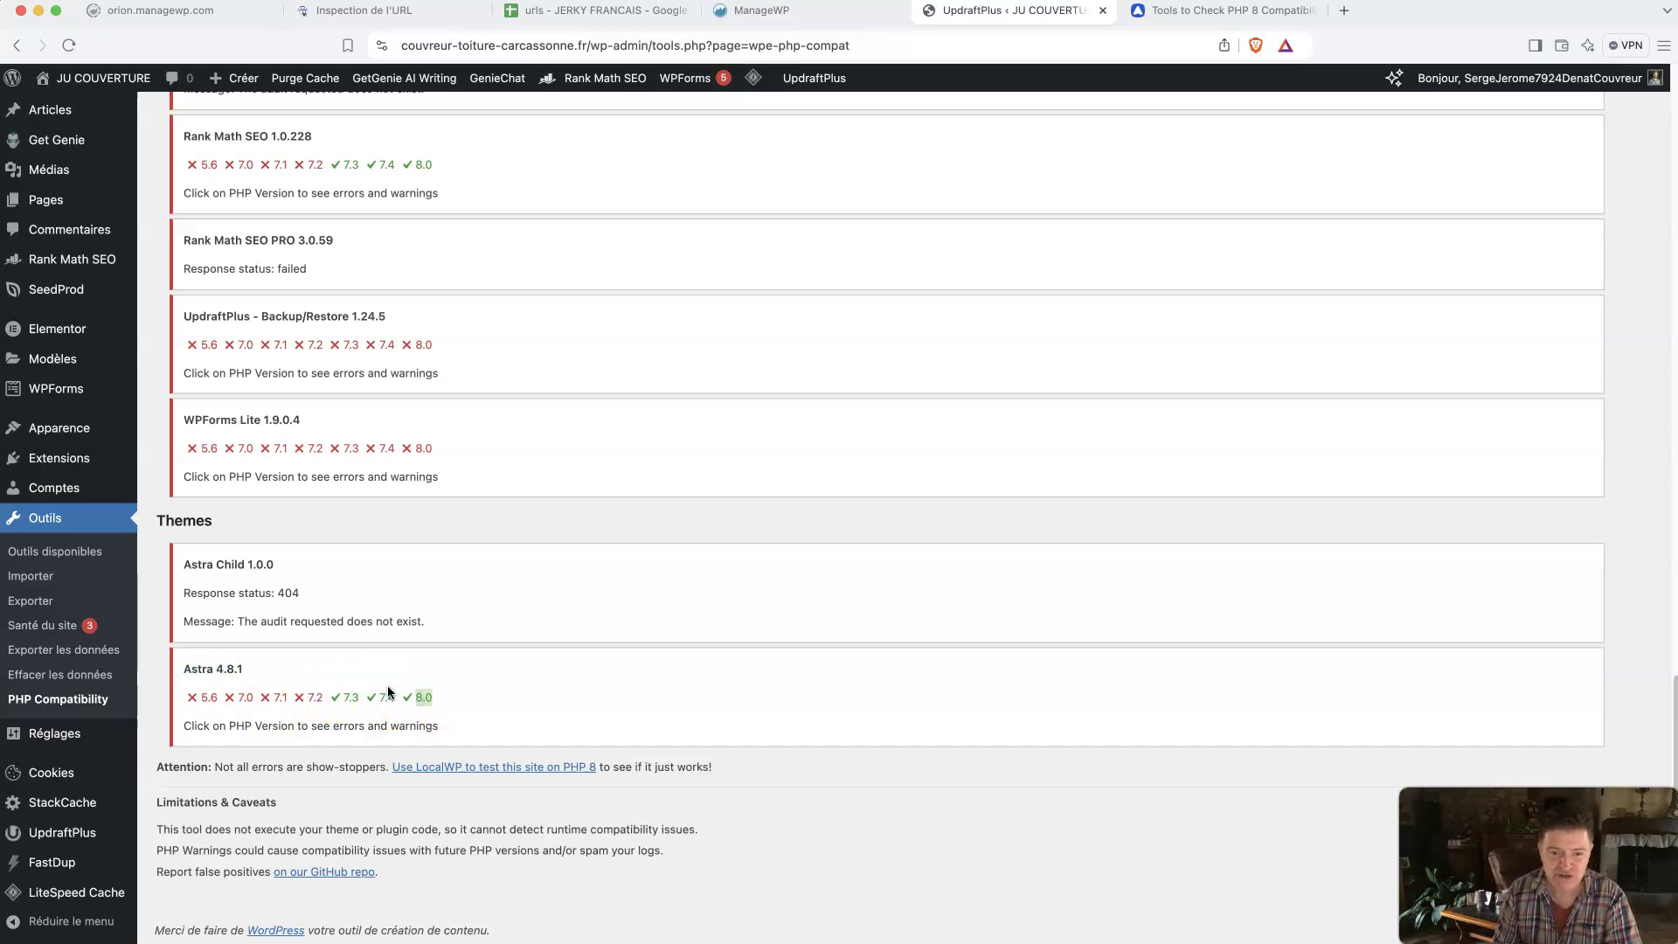
Step: Review the plugin results again from WPForms Lite back up to Astra Pro and the scan options
scroll(386, 685, "up", 4)
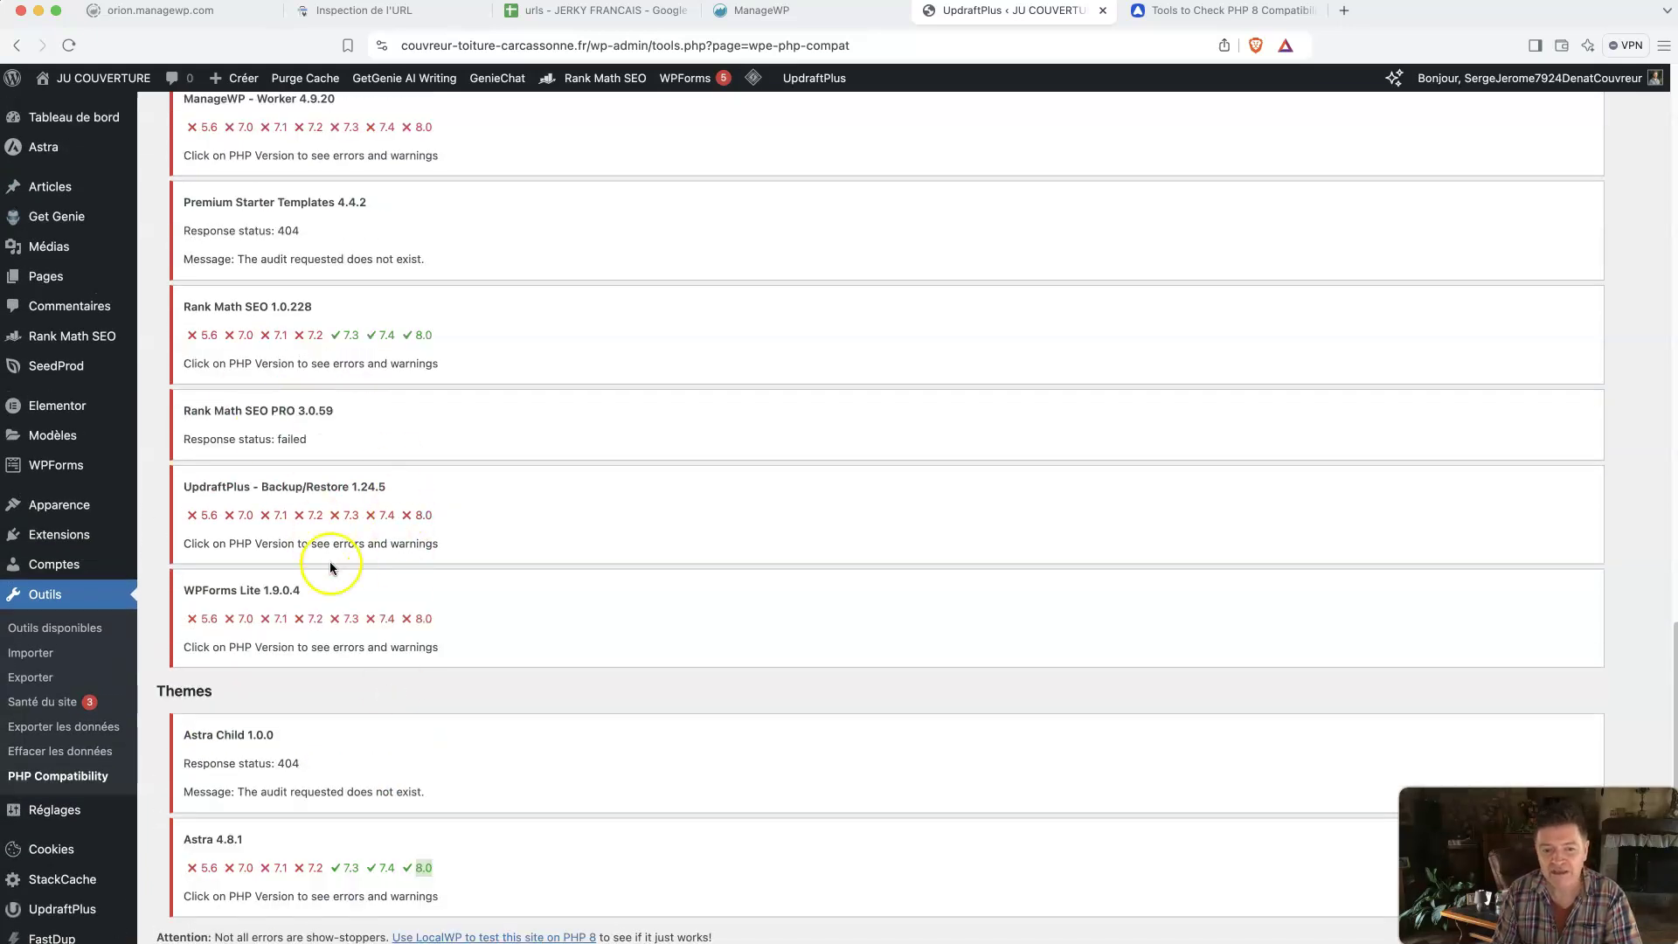
scroll(448, 610, "up", 5)
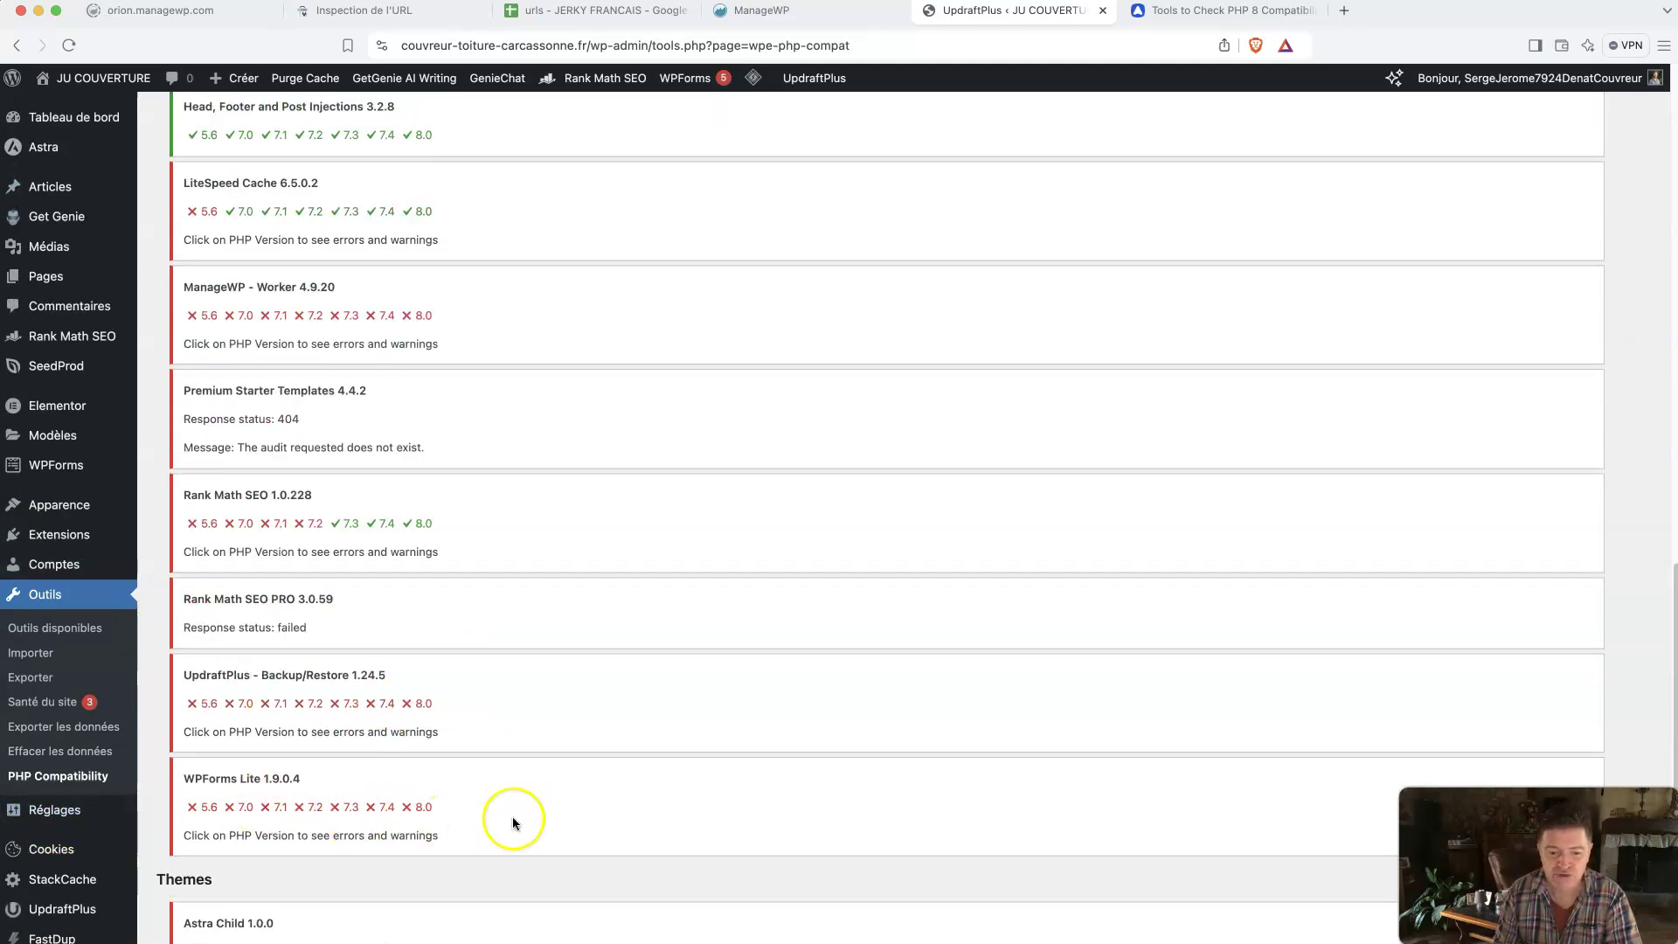
scroll(577, 703, "up", 8)
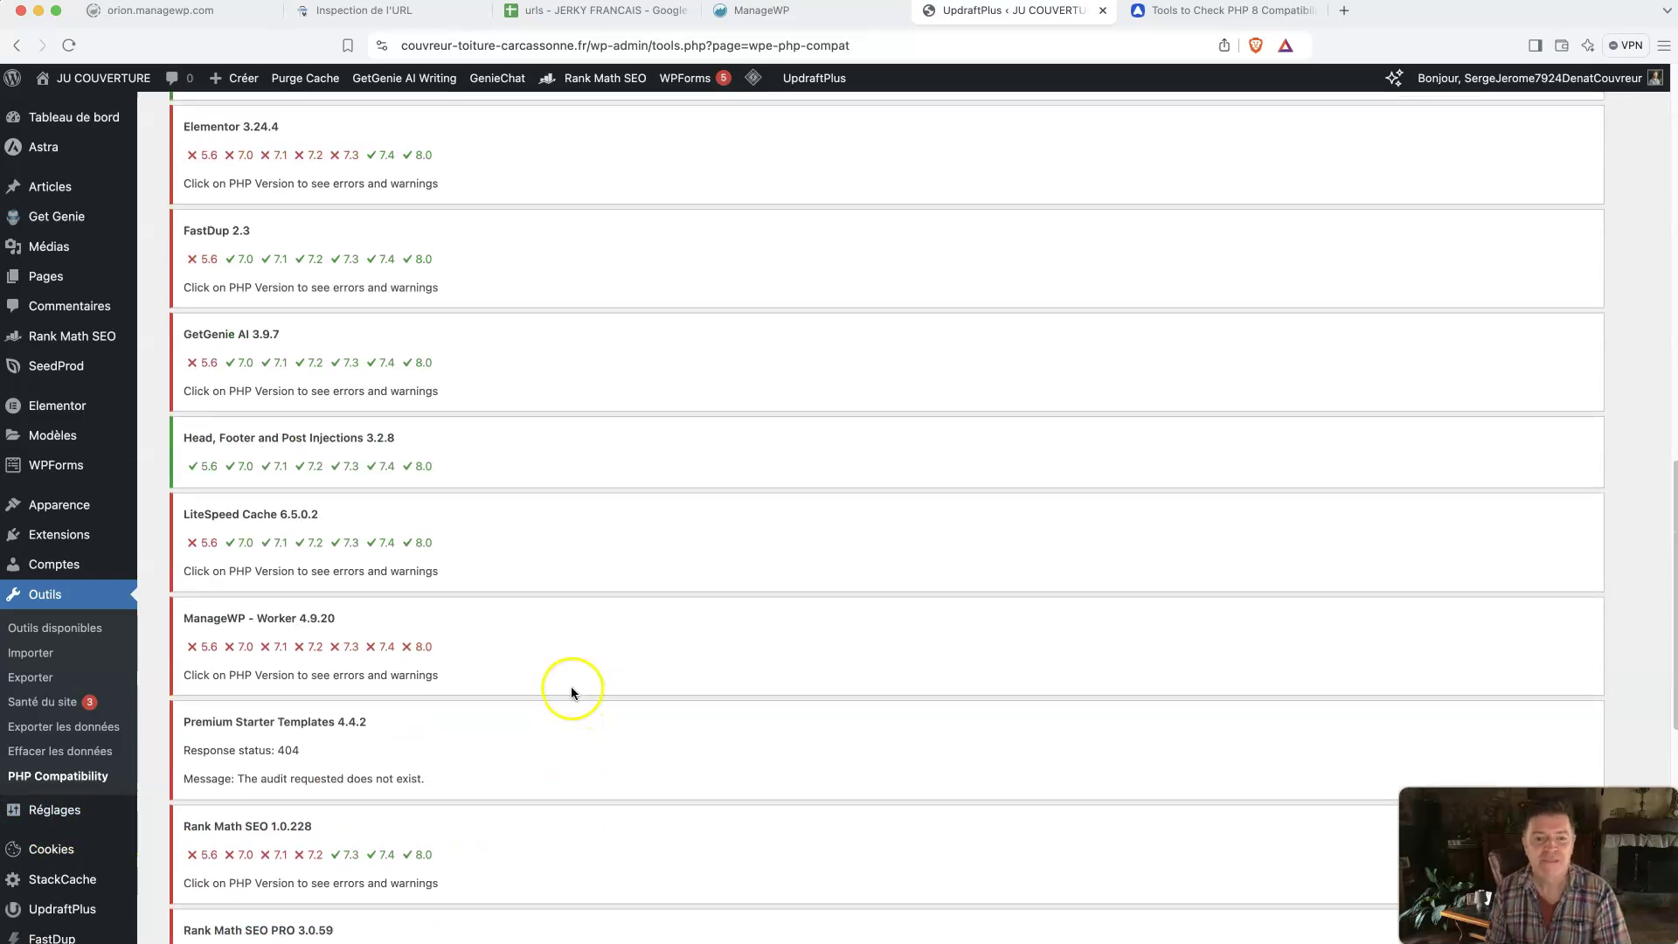
scroll(575, 695, "up", 10)
scroll(575, 695, "up", 11)
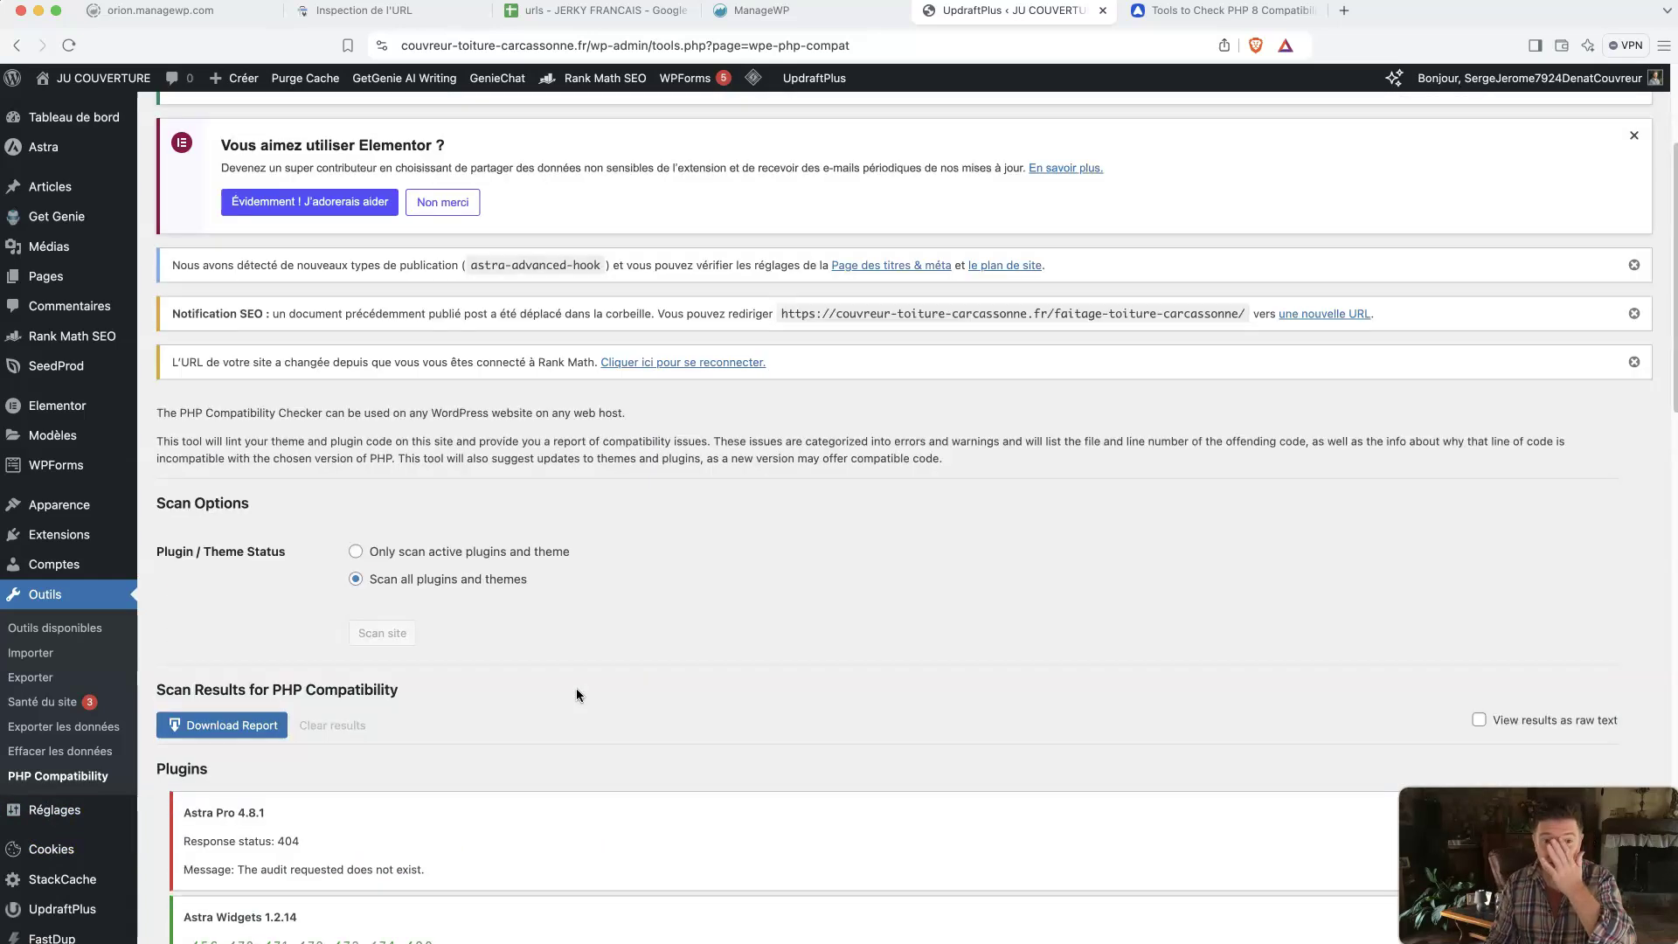
scroll(577, 695, "up", 5)
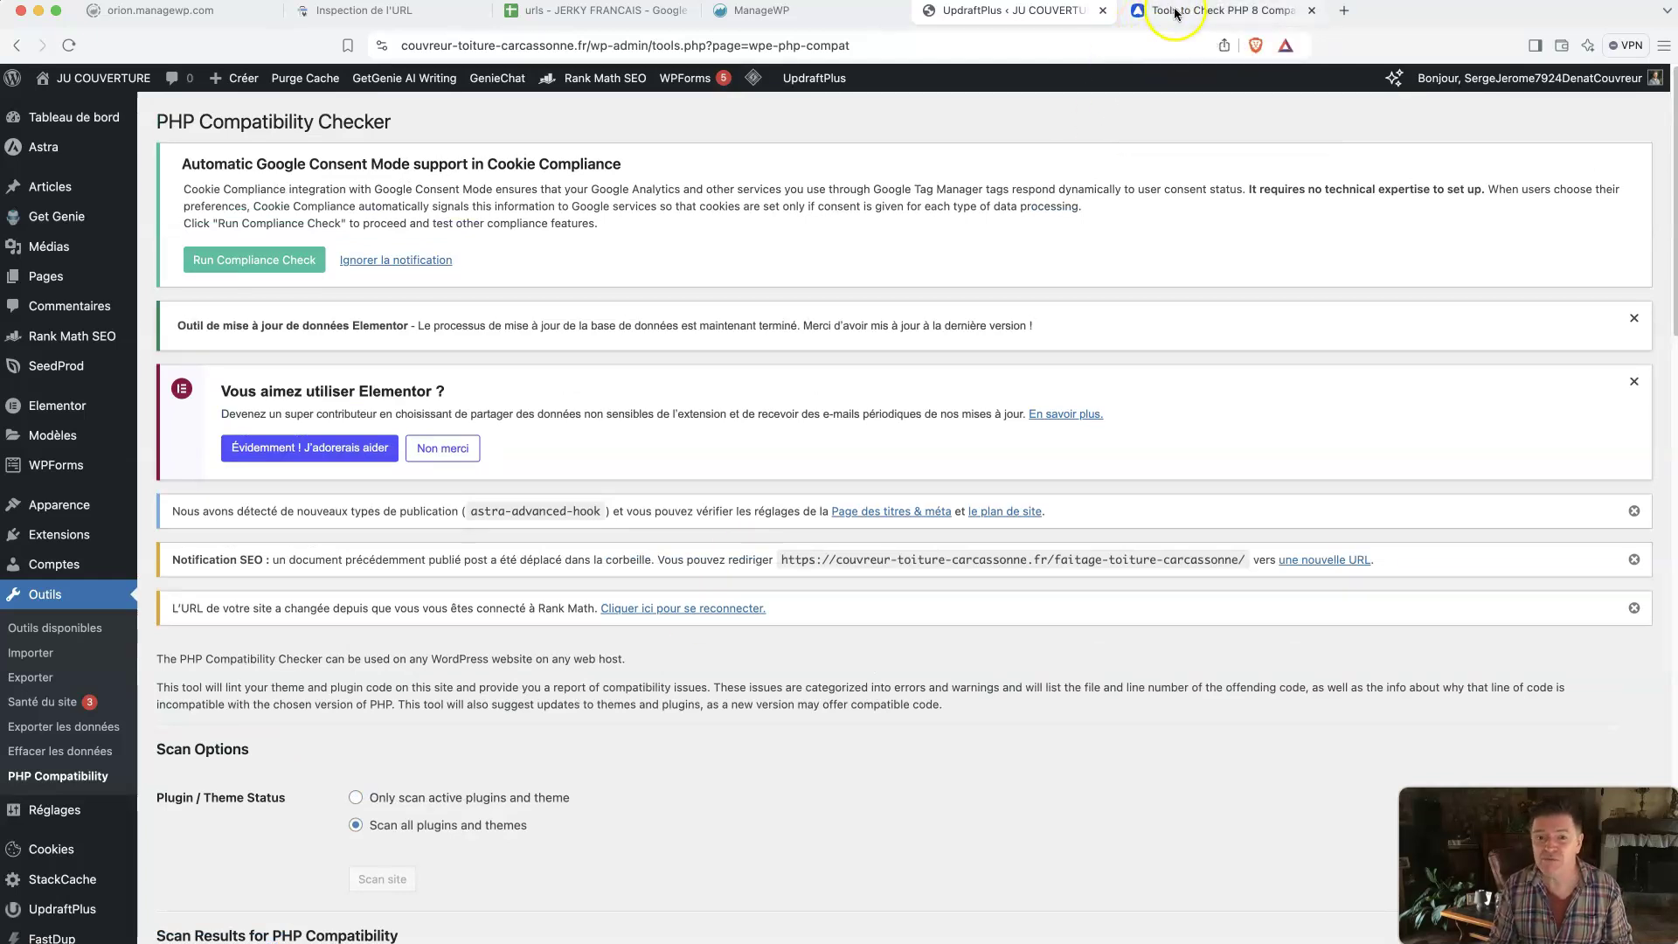
scroll(855, 417, "down", 5)
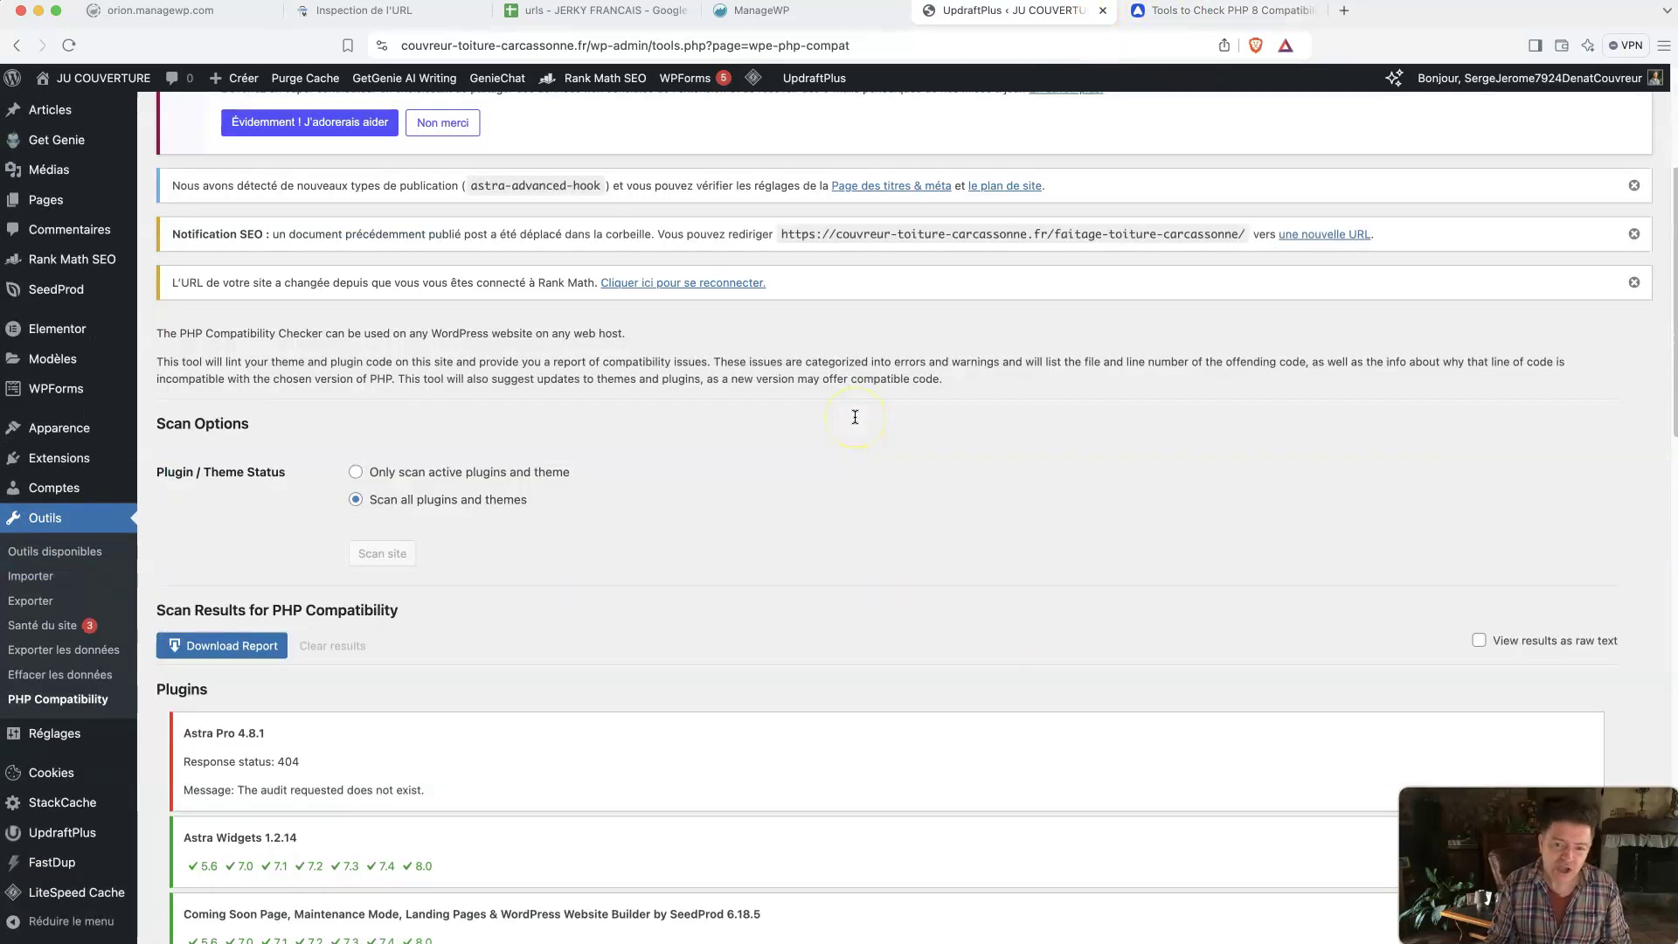
scroll(855, 417, "up", 5)
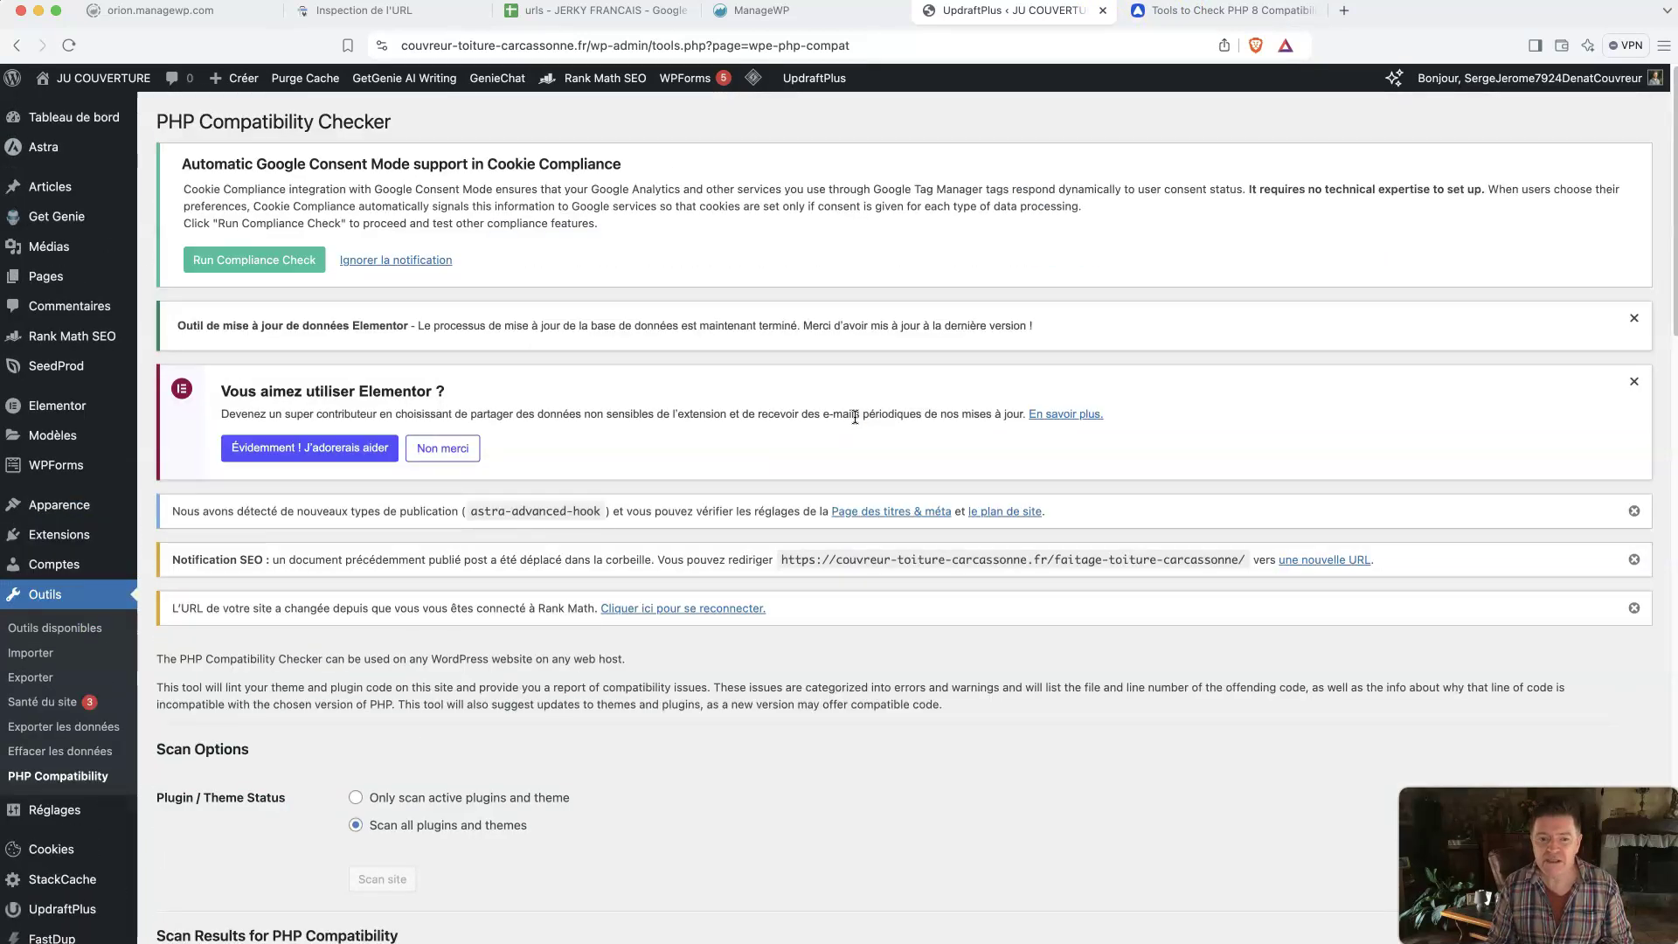
scroll(854, 417, "down", 8)
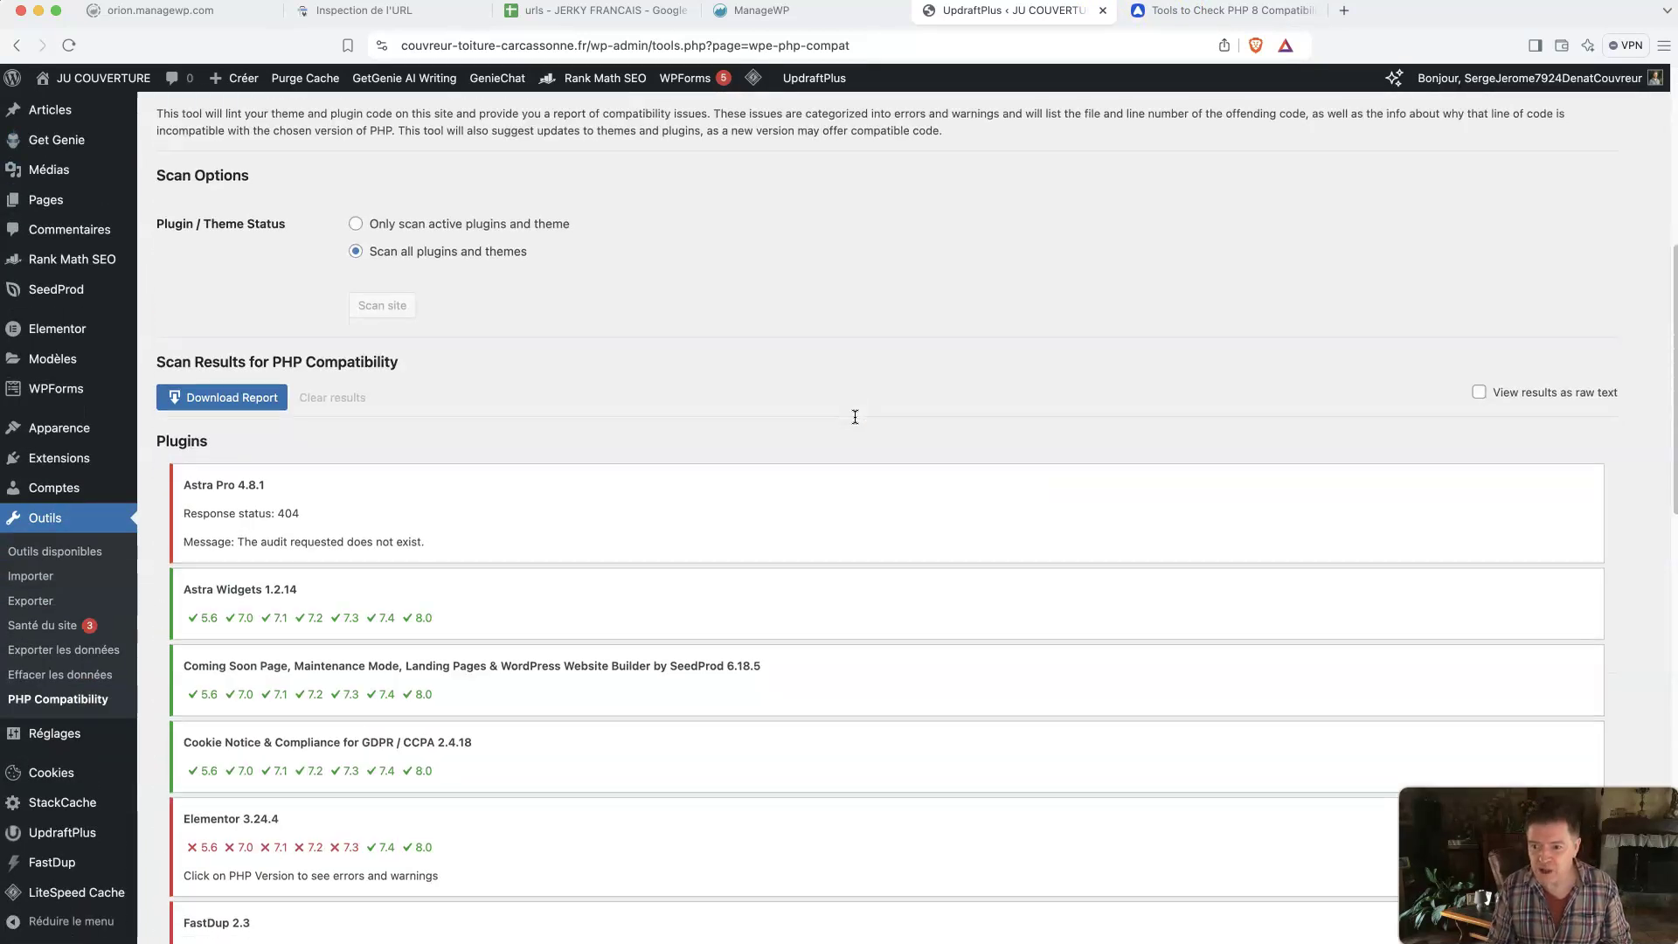
scroll(854, 417, "down", 10)
scroll(883, 428, "up", 15)
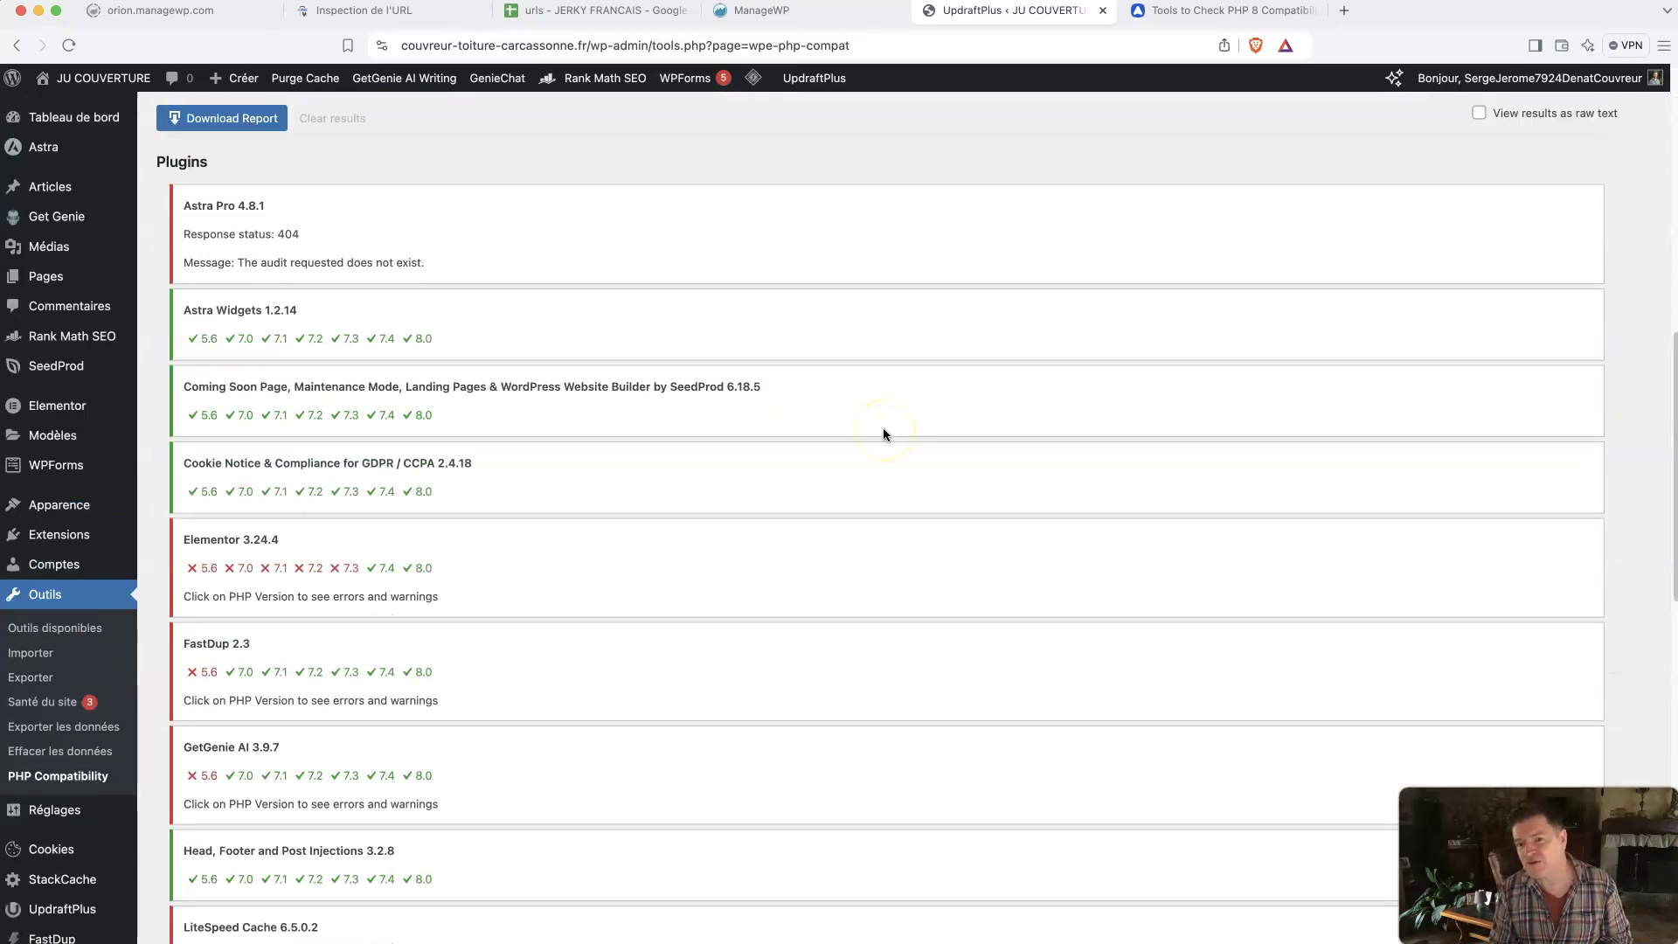